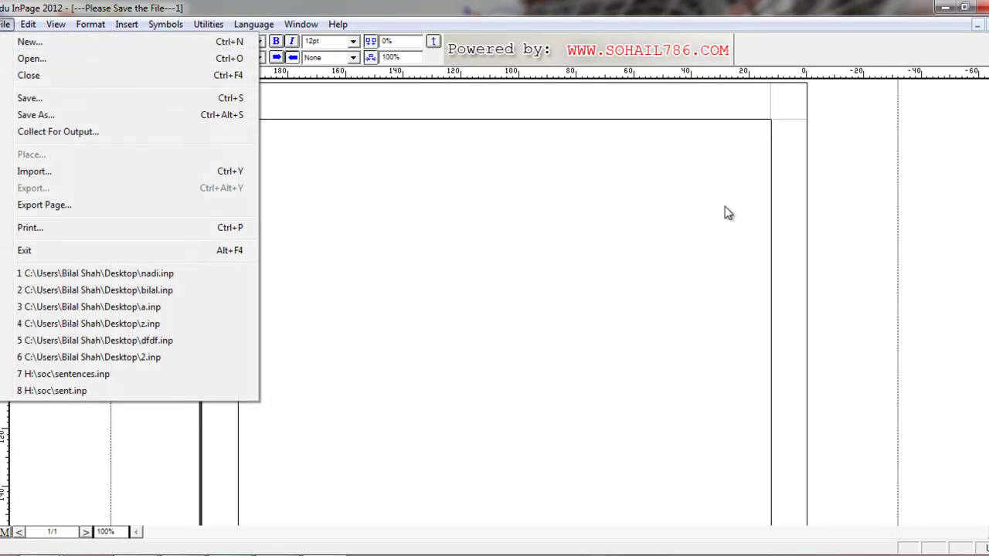
{"action": "left_click", "coordinate": [752, 149]}
{"action": "type", "text": "گھراس ف"}
{"action": "right_click", "coordinate": [756, 138]}
{"action": "right_click", "coordinate": [757, 139]}
{"action": "right_click", "coordinate": [757, 138]}
{"action": "key", "text": "Escape"}
{"action": "key", "text": "BackSpace"}
{"action": "key", "text": "BackSpace"}
{"action": "key", "text": "BackSpace"}
{"action": "key", "text": "BackSpace"}
{"action": "key", "text": "BackSpace"}
{"action": "key", "text": "BackSpace"}
{"action": "key", "text": "BackSpace"}
- Enter a line of sample Urdu text at the start of the blank page
{"action": "type", "text": "ڈفکس بلکسد لفکس بلفک بسکدفسل بگسفنکل بسد کسد بلفکس بلدفکسد بلکسد بوکدس بفحس بفحس بفکدس بفکل بس بفس"}
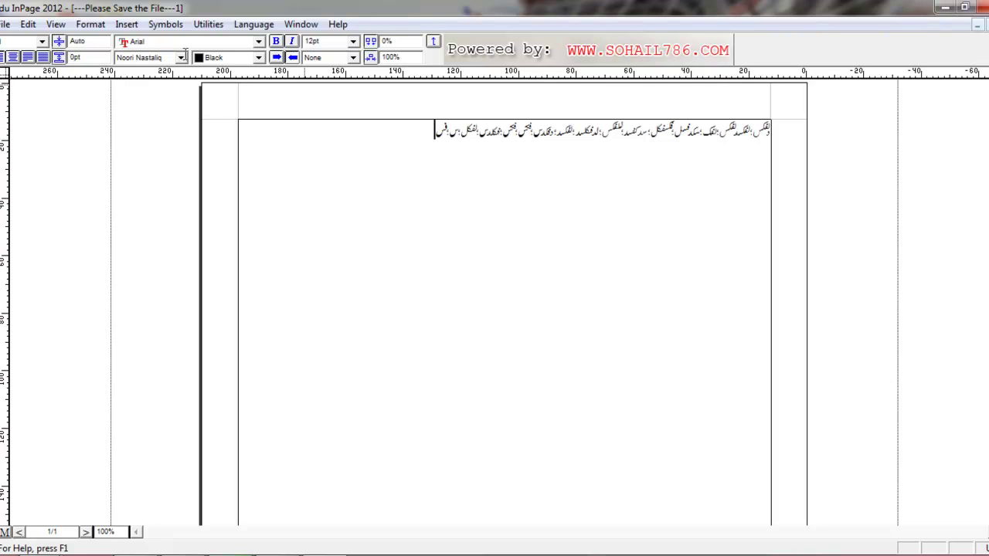
- Create a new one-page A4 portrait document with right-to-left direction, and go back to the document with the sample text
{"action": "left_click", "coordinate": [5, 24]}
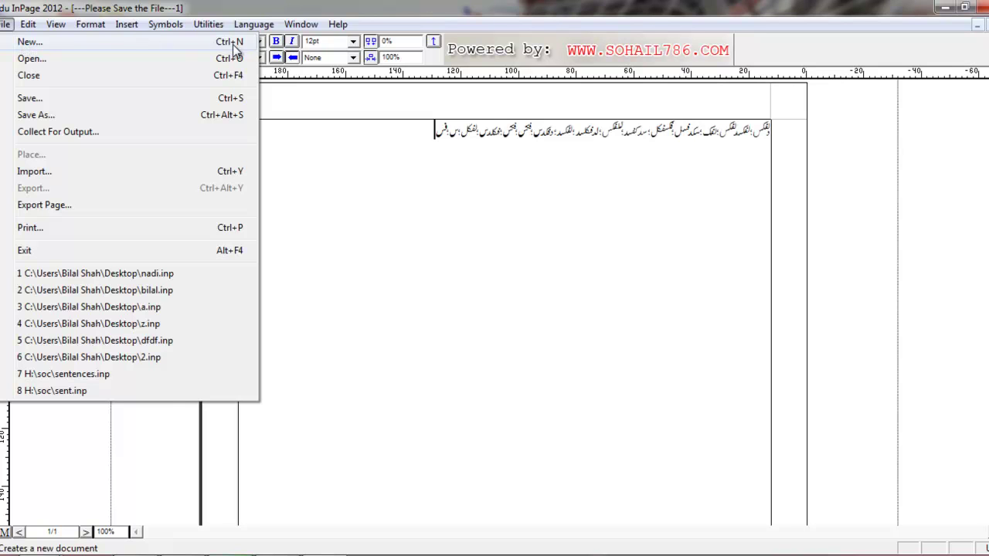
{"action": "left_click", "coordinate": [369, 176]}
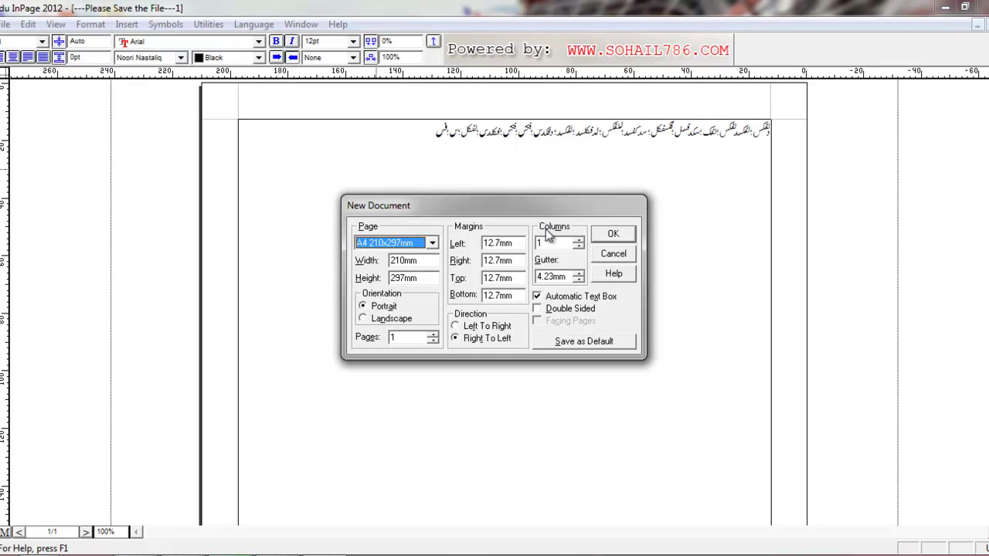
{"action": "left_click", "coordinate": [618, 236]}
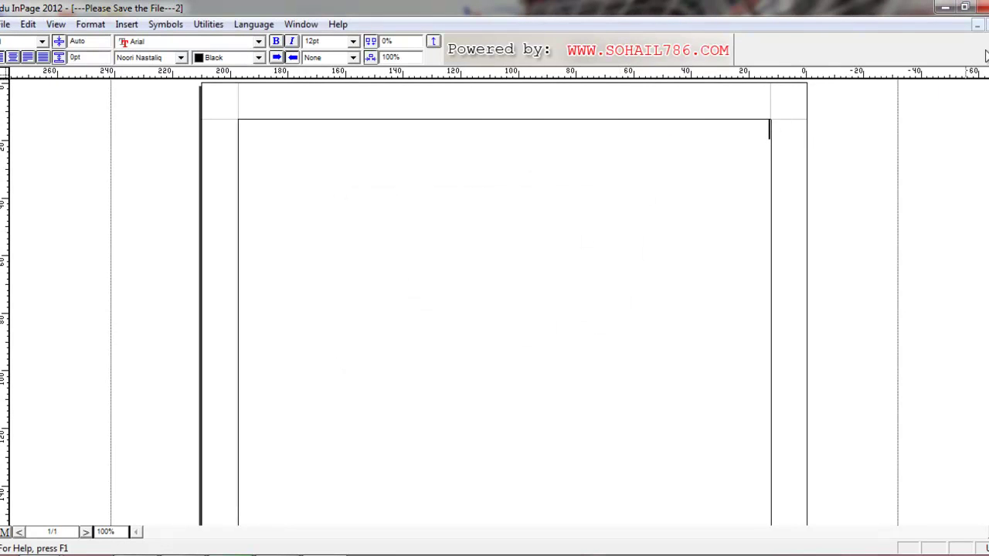
{"action": "key", "text": "ctrl+F6"}
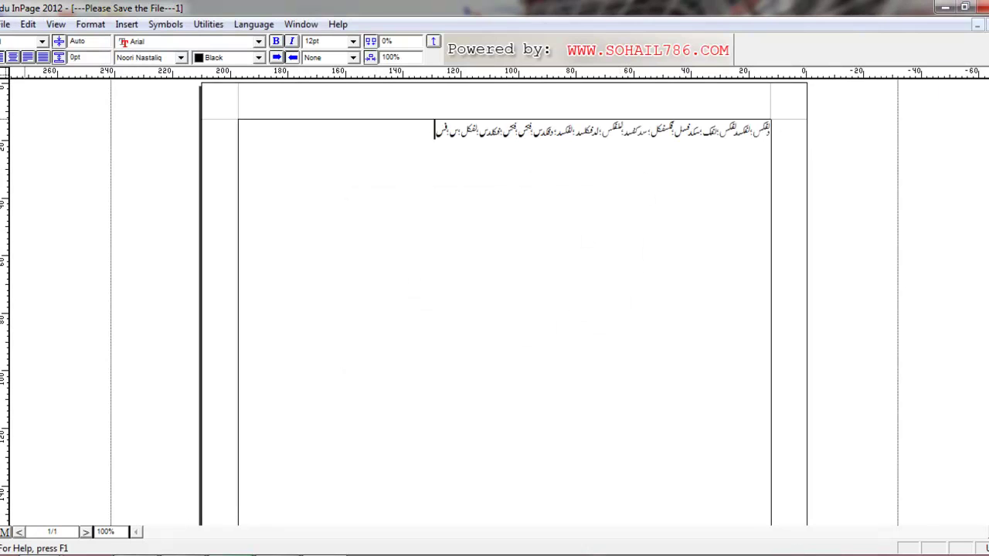
- Create another blank A4 document with the default page settings
{"action": "left_click", "coordinate": [5, 24]}
{"action": "left_click", "coordinate": [13, 42]}
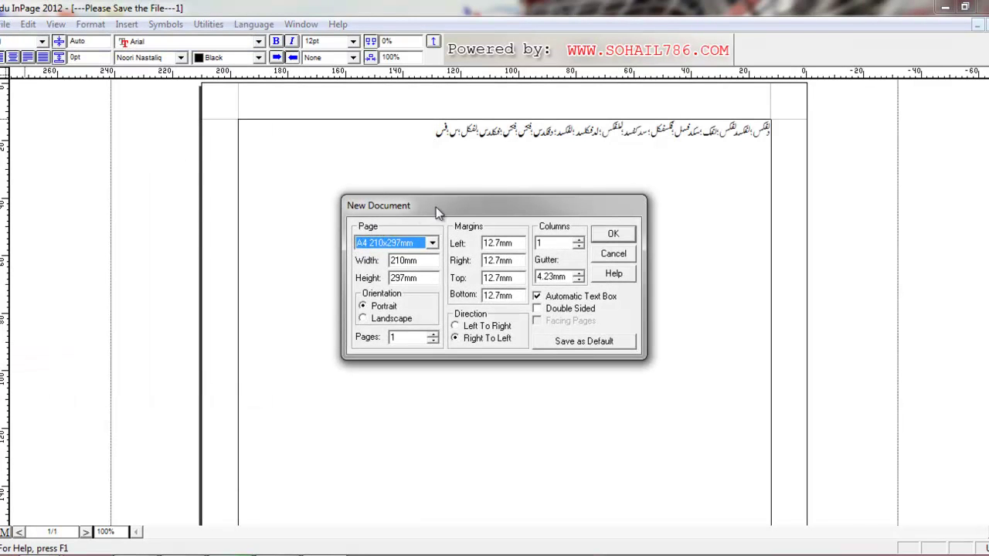
{"action": "left_click", "coordinate": [612, 236]}
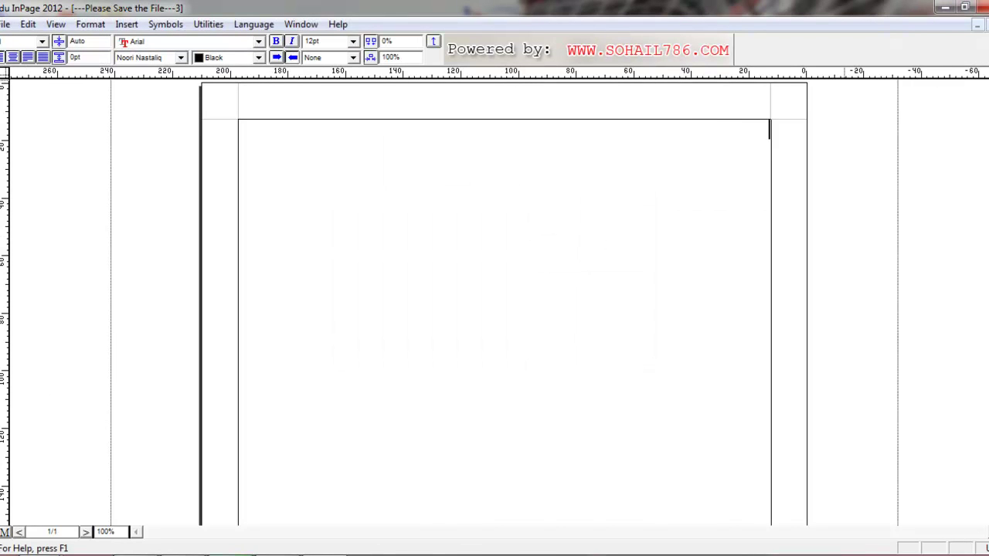
{"action": "key", "text": "ctrl+v"}
- Save the document with the sample text to the Desktop as an InPage file named umair
{"action": "left_click", "coordinate": [4, 24]}
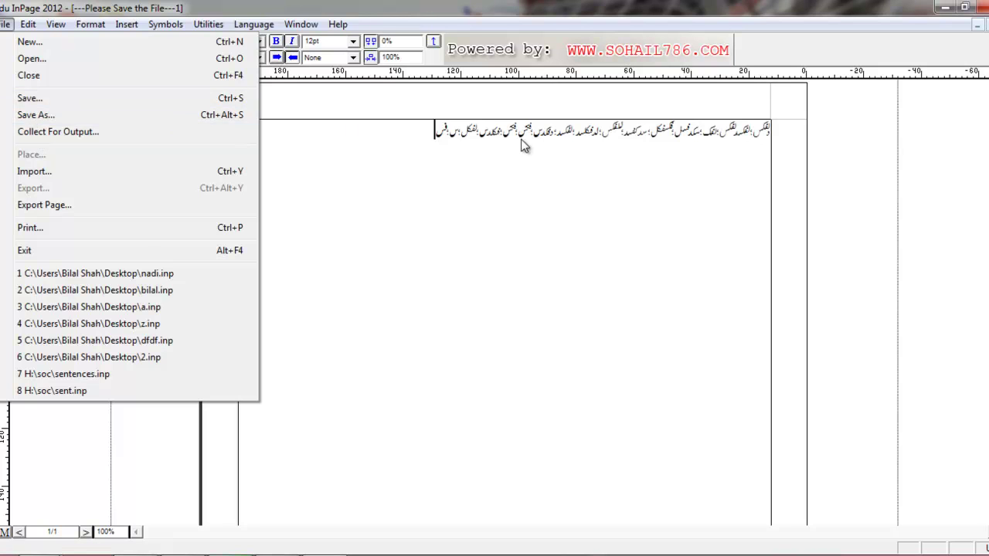
{"action": "left_click", "coordinate": [447, 132]}
{"action": "left_click", "coordinate": [5, 24]}
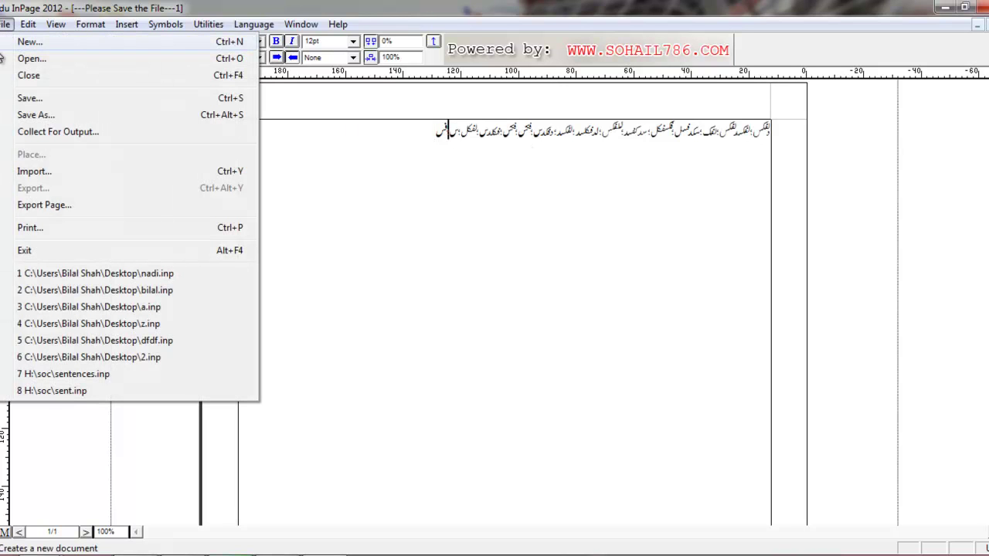
{"action": "left_click", "coordinate": [23, 98]}
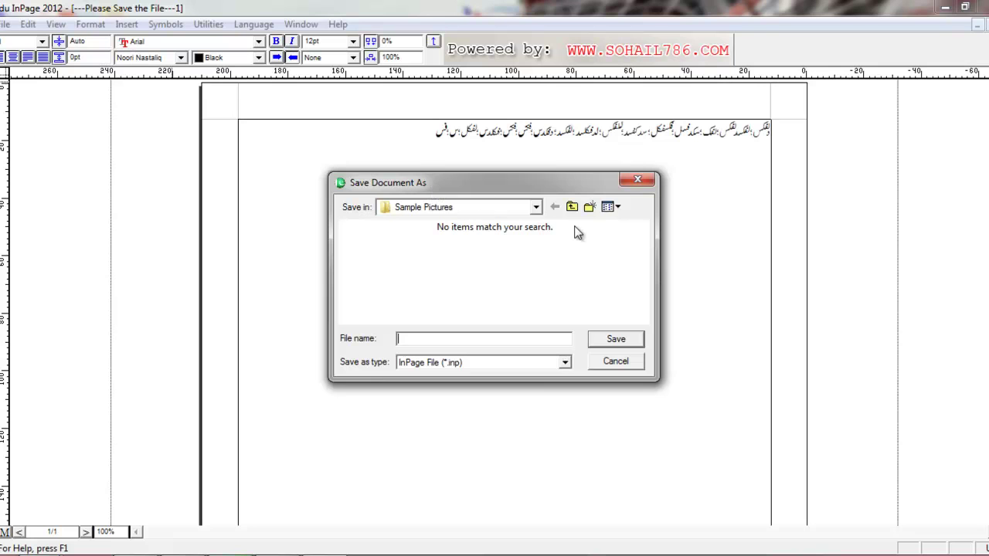
{"action": "left_click", "coordinate": [537, 208]}
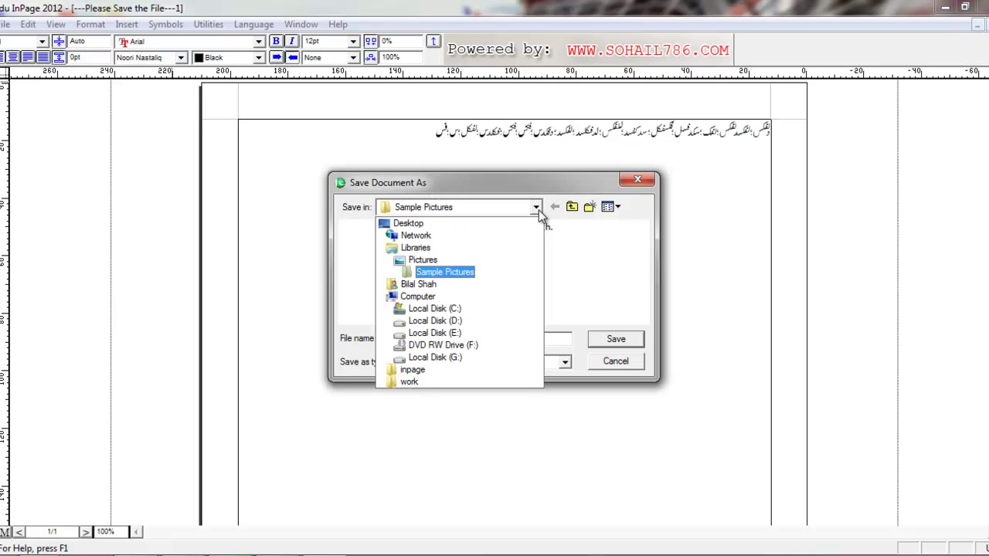
{"action": "left_click", "coordinate": [411, 229]}
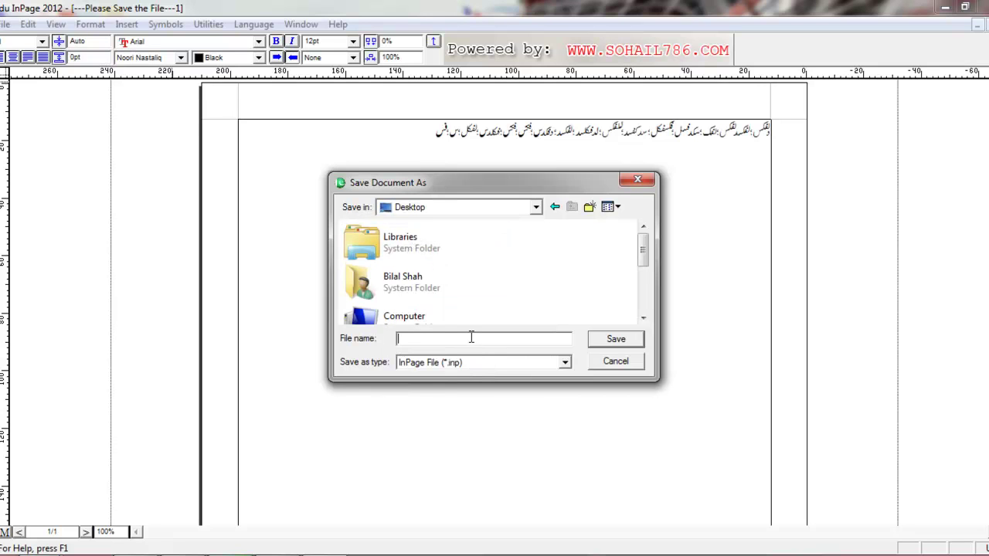
{"action": "type", "text": "umair"}
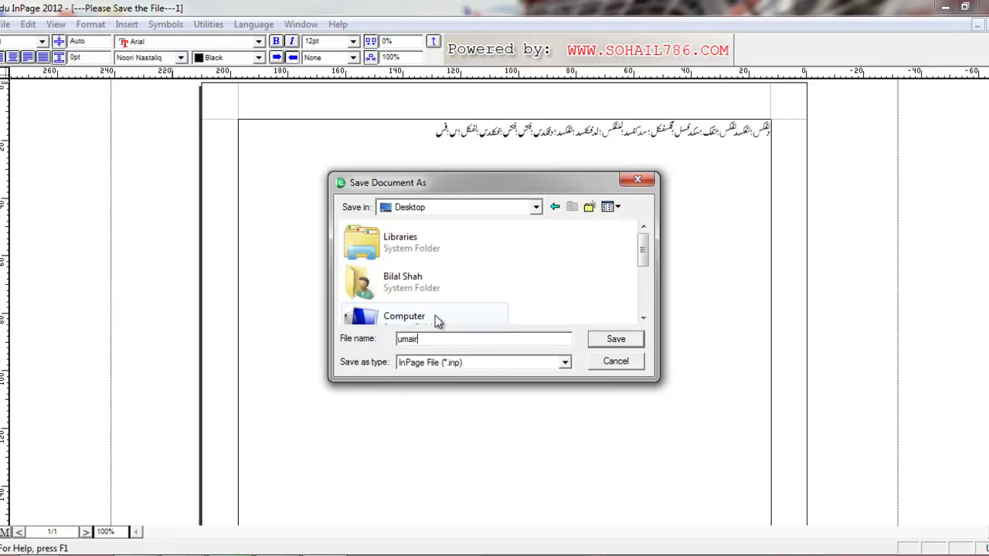
{"action": "key", "text": "ctrl+a"}
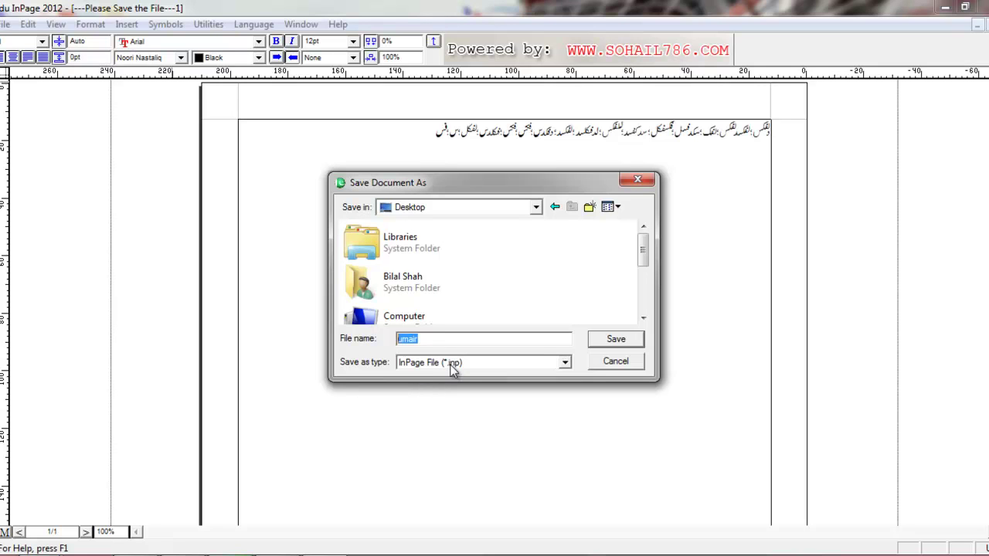
{"action": "left_click", "coordinate": [616, 341]}
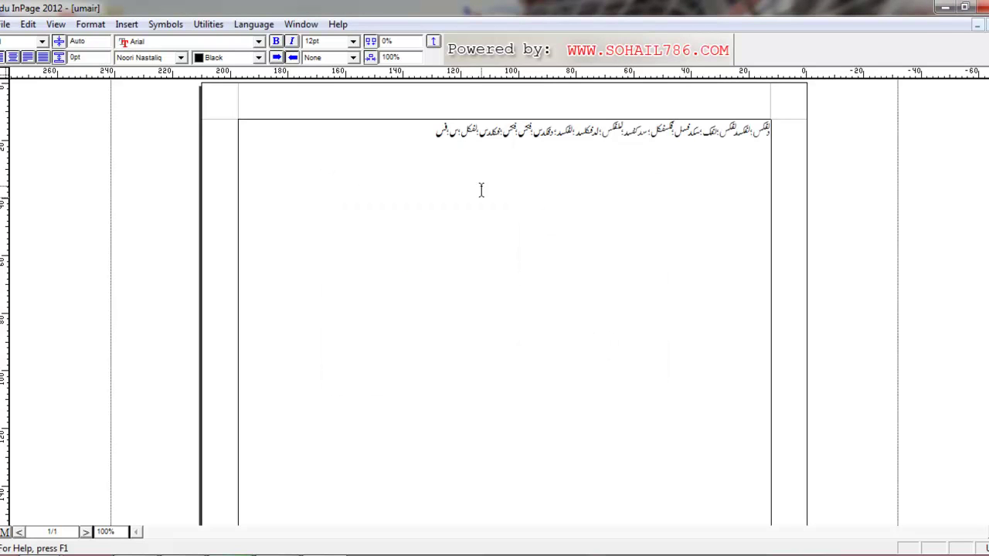
- Place the cursor at the end of the text line and save the document again under its existing name
{"action": "left_click", "coordinate": [437, 133]}
{"action": "left_click", "coordinate": [5, 24]}
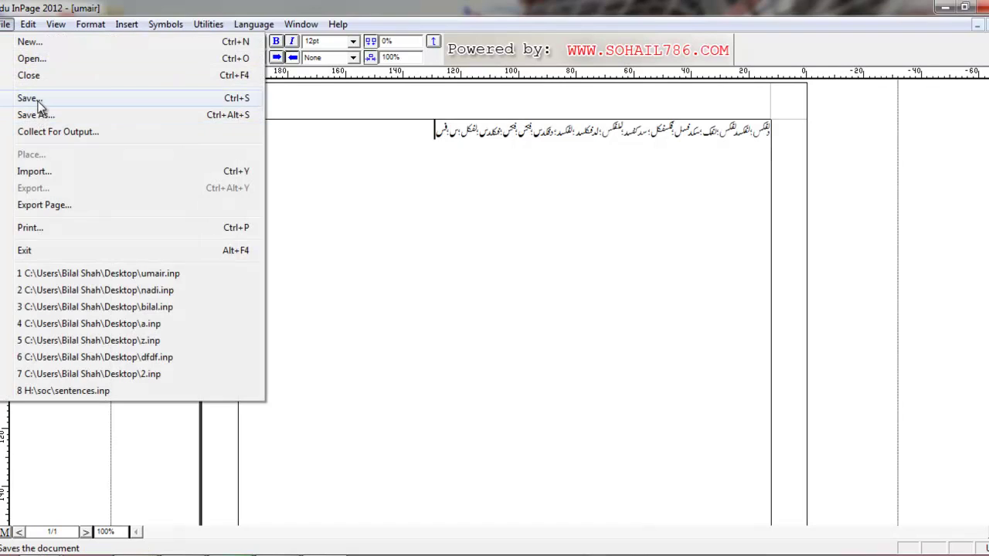
{"action": "left_click", "coordinate": [19, 98]}
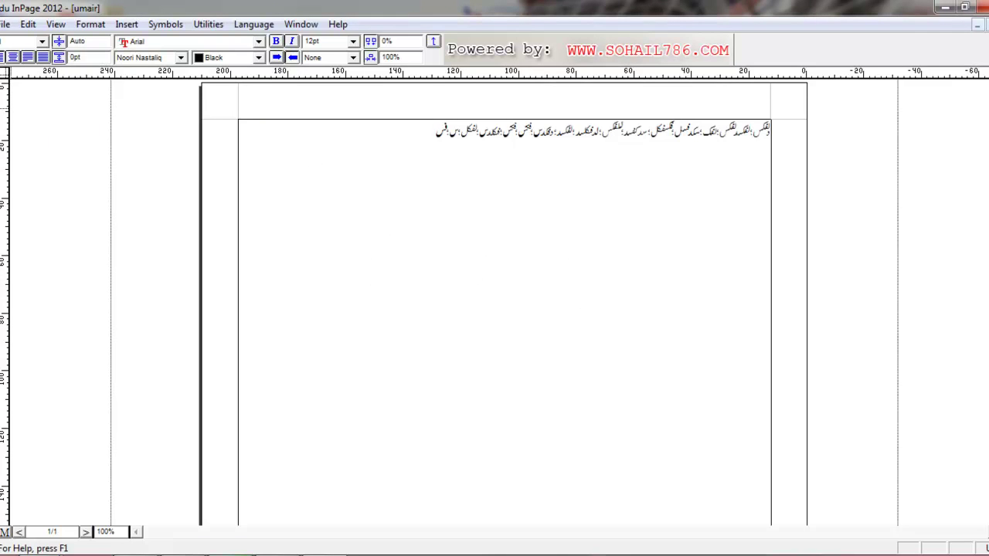
{"action": "left_click", "coordinate": [4, 25]}
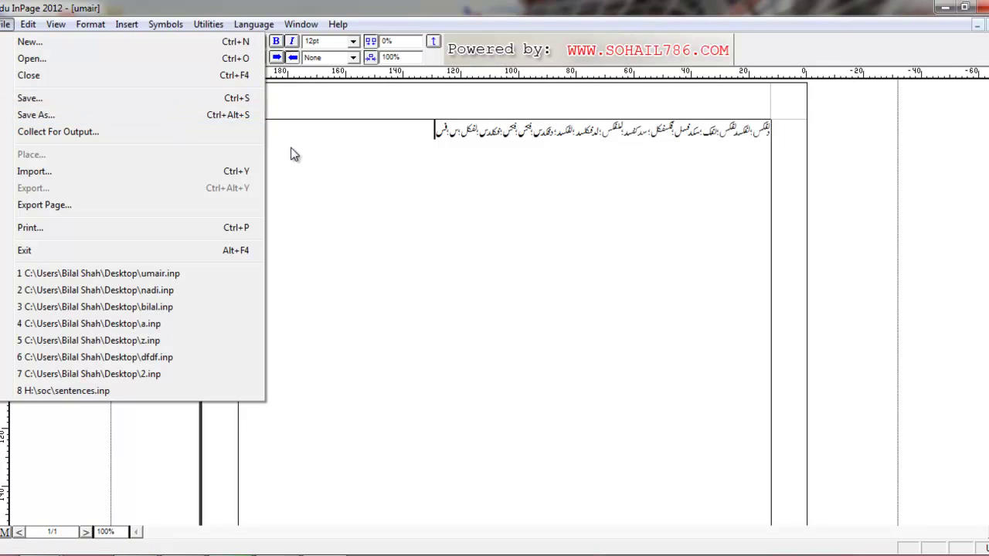
{"action": "left_click", "coordinate": [387, 150]}
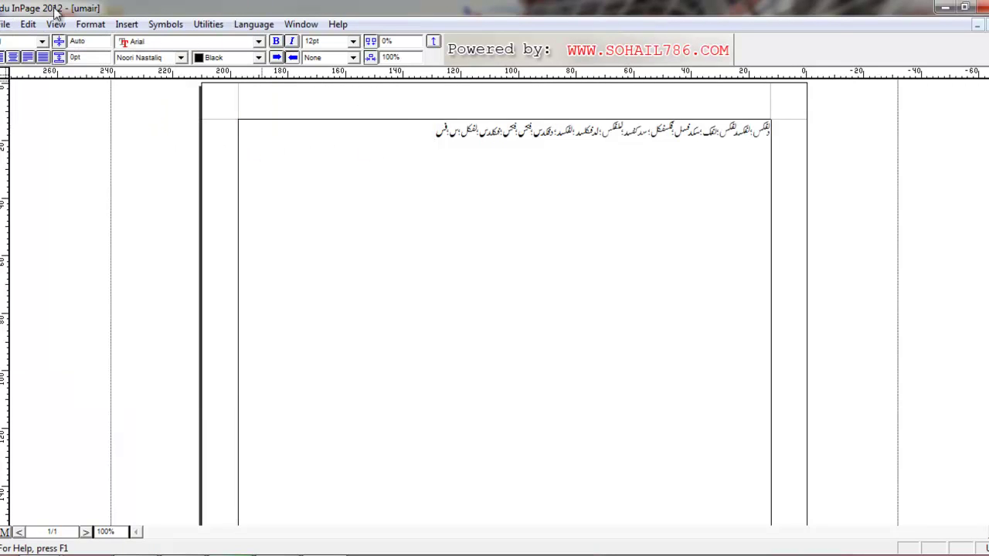
{"action": "left_click", "coordinate": [4, 26]}
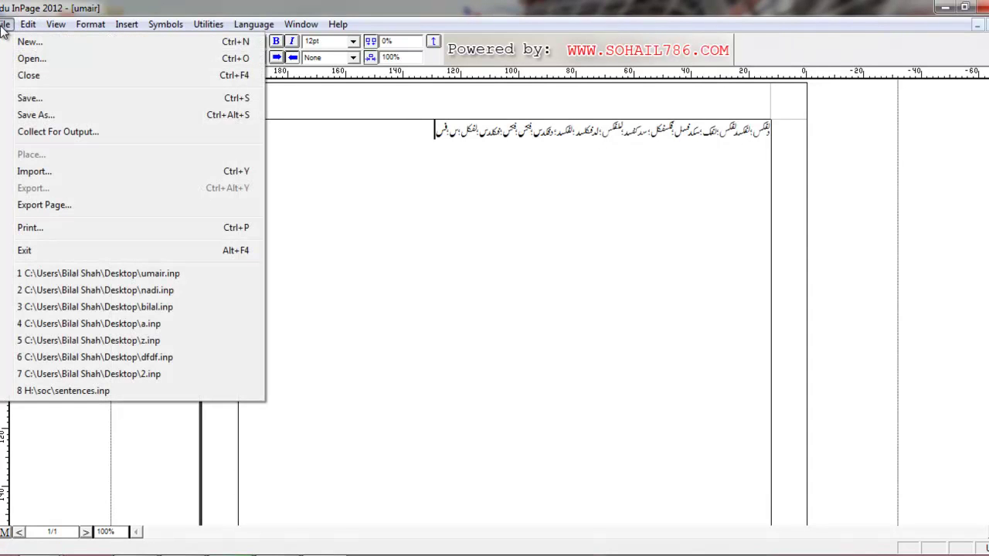
{"action": "left_click", "coordinate": [23, 98]}
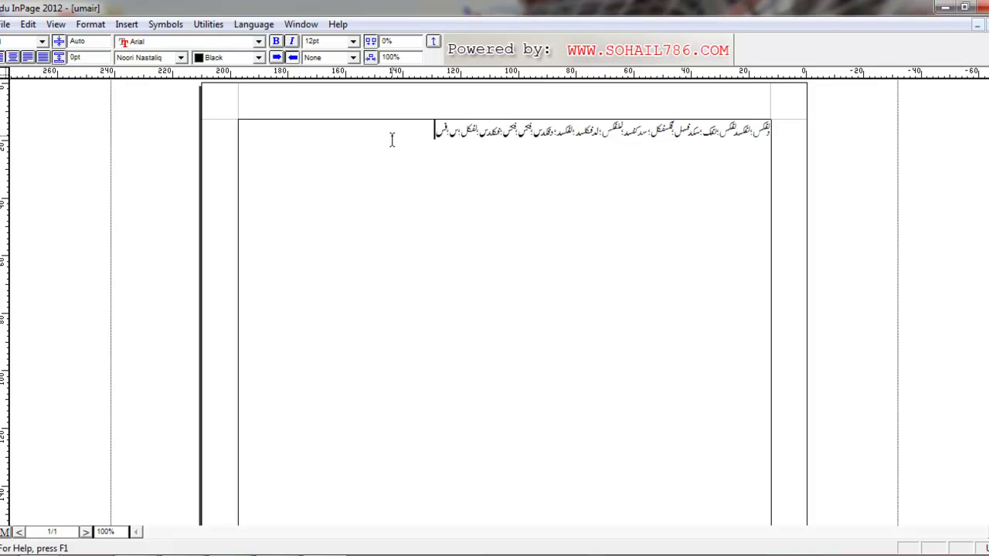
- Append more sample Urdu text to the end of the line and save the changes to the same file
{"action": "type", "text": "؛ وسف؛ لنگر؛ لنگکل؛ سدگک؛"}
{"action": "right_click", "coordinate": [394, 142]}
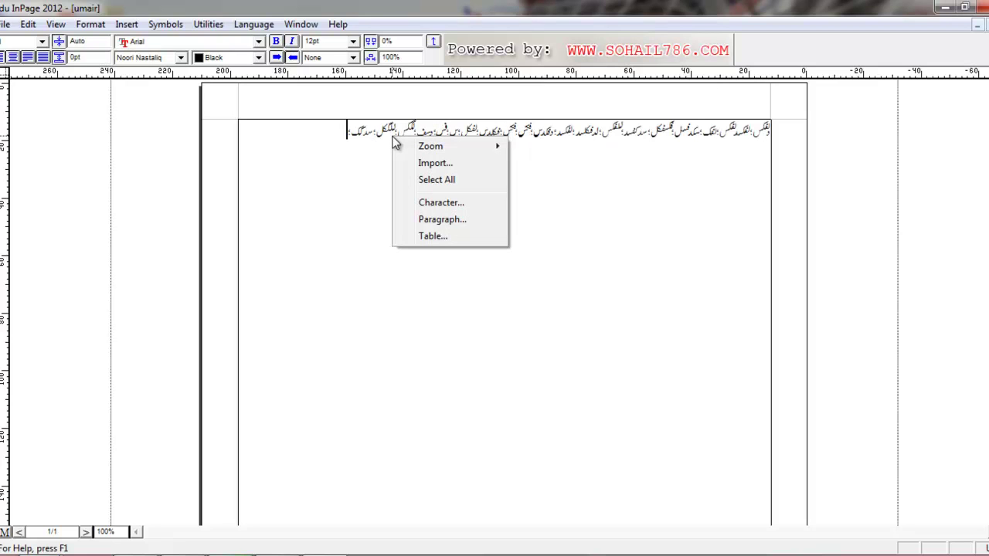
{"action": "key", "text": "Escape"}
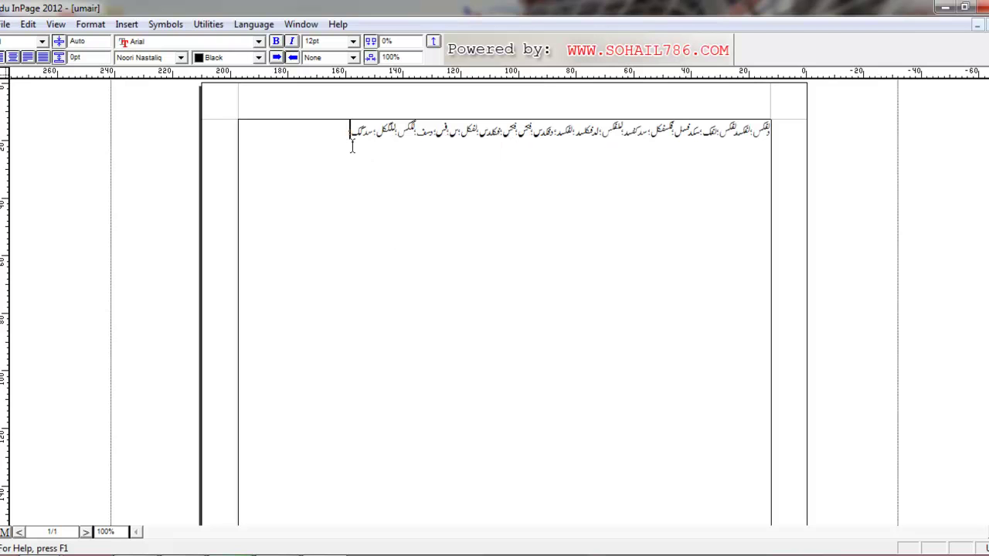
{"action": "left_click", "coordinate": [5, 24]}
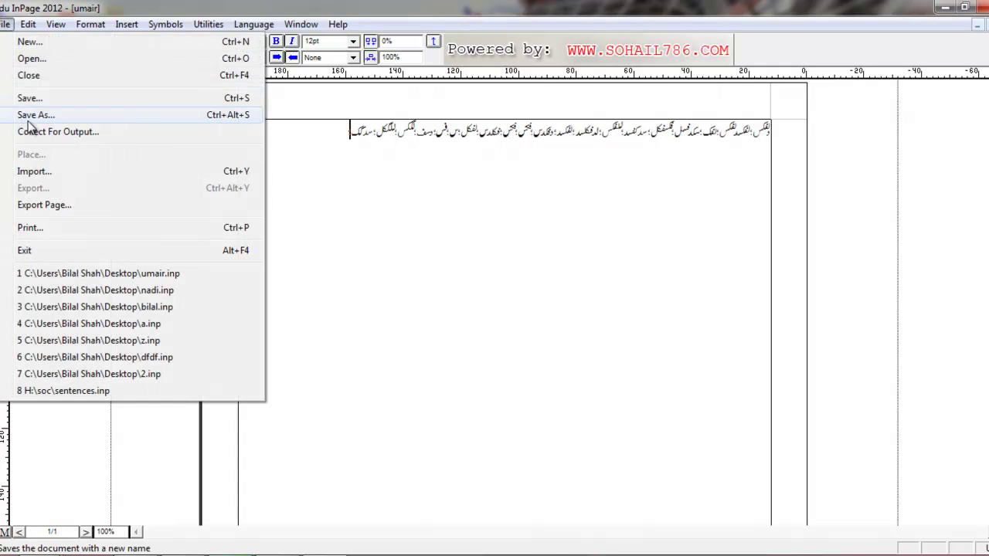
{"action": "left_click", "coordinate": [35, 99]}
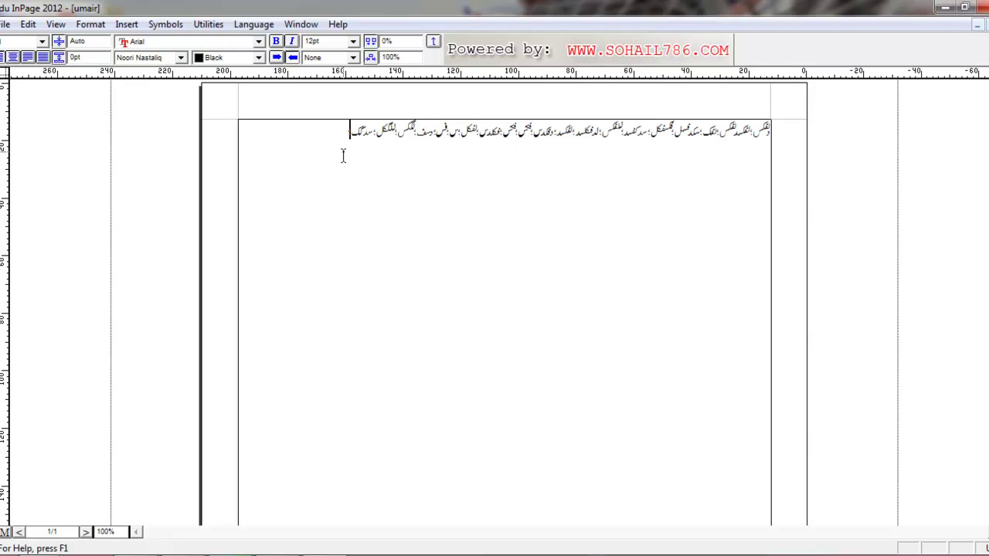
- Save a copy of the document to the Desktop under the new name hassan
{"action": "left_click", "coordinate": [4, 24]}
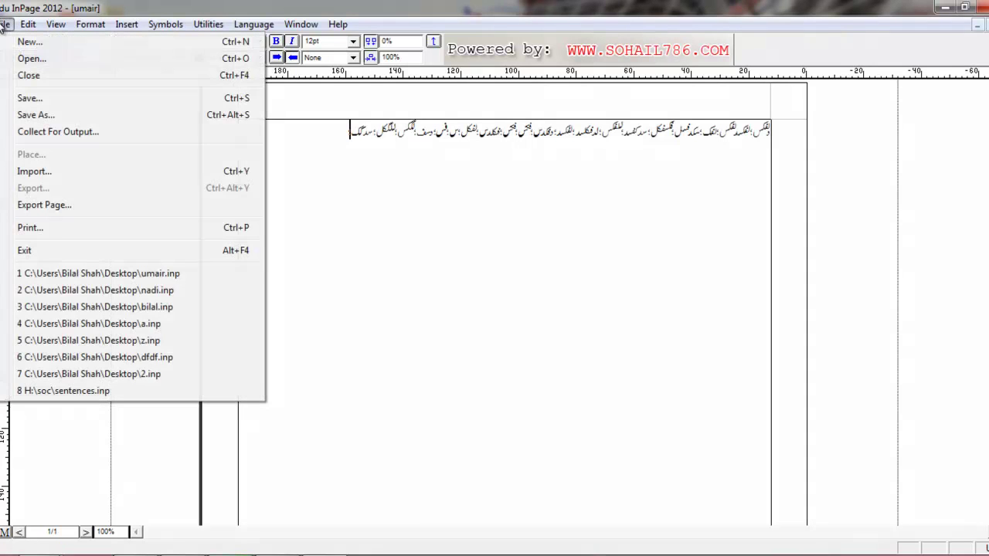
{"action": "left_click", "coordinate": [33, 116]}
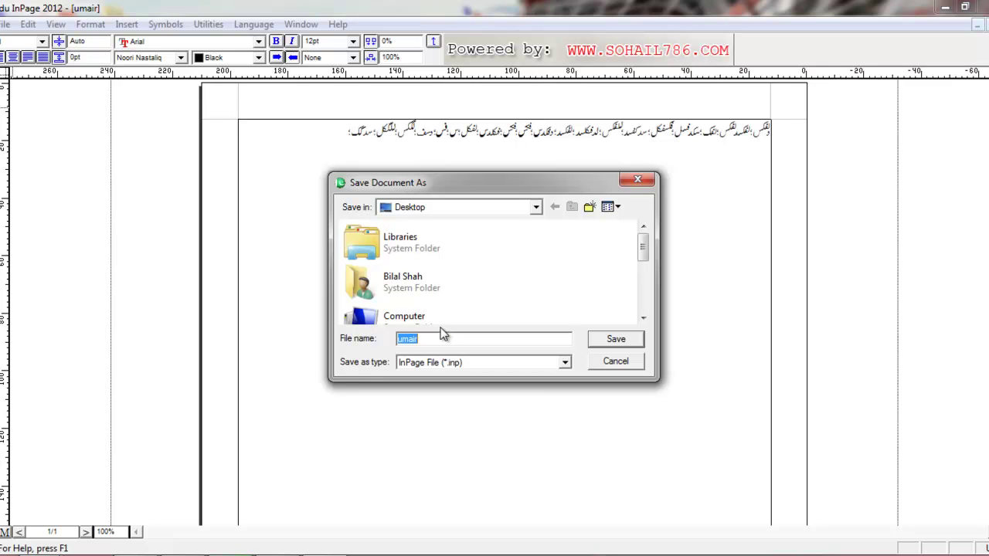
{"action": "type", "text": "ha"}
{"action": "left_click", "coordinate": [597, 340]}
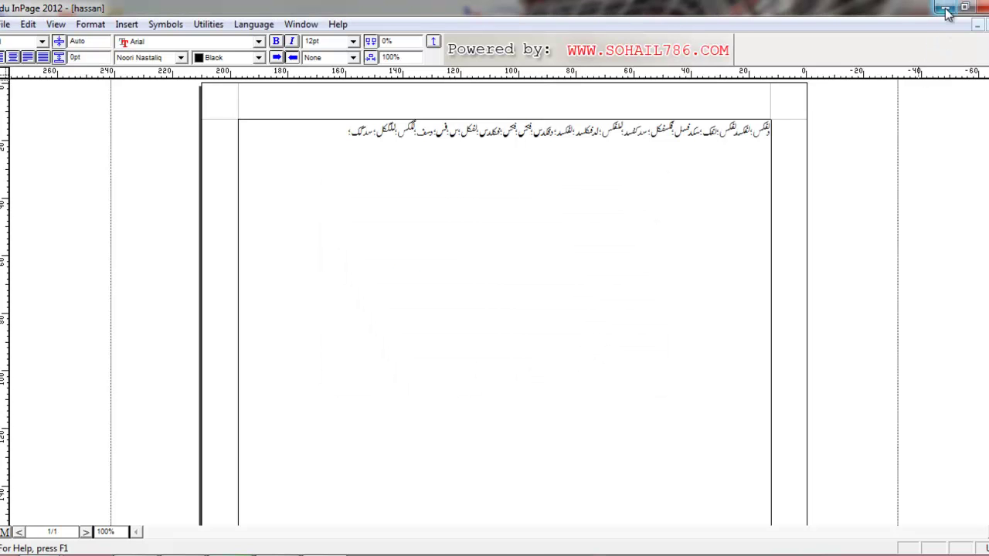
- Check the saved umair and hassan files on the Windows desktop and return to InPage
{"action": "left_click", "coordinate": [946, 9]}
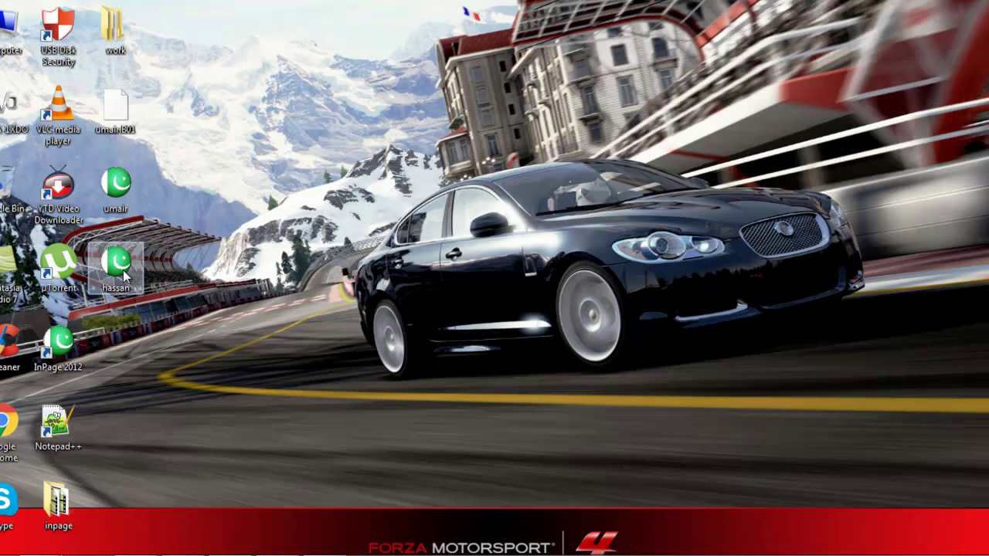
{"action": "left_click", "coordinate": [116, 186]}
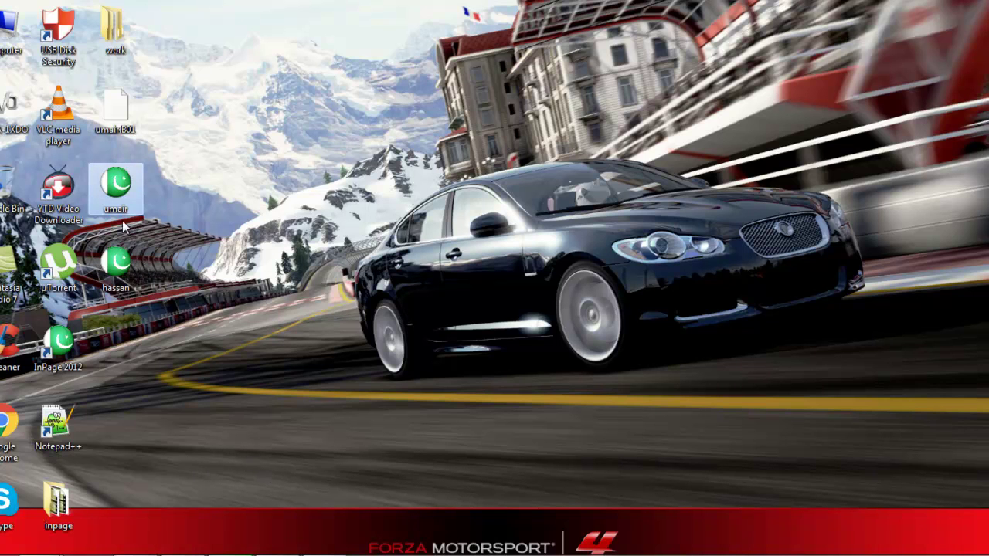
{"action": "left_click", "coordinate": [376, 550]}
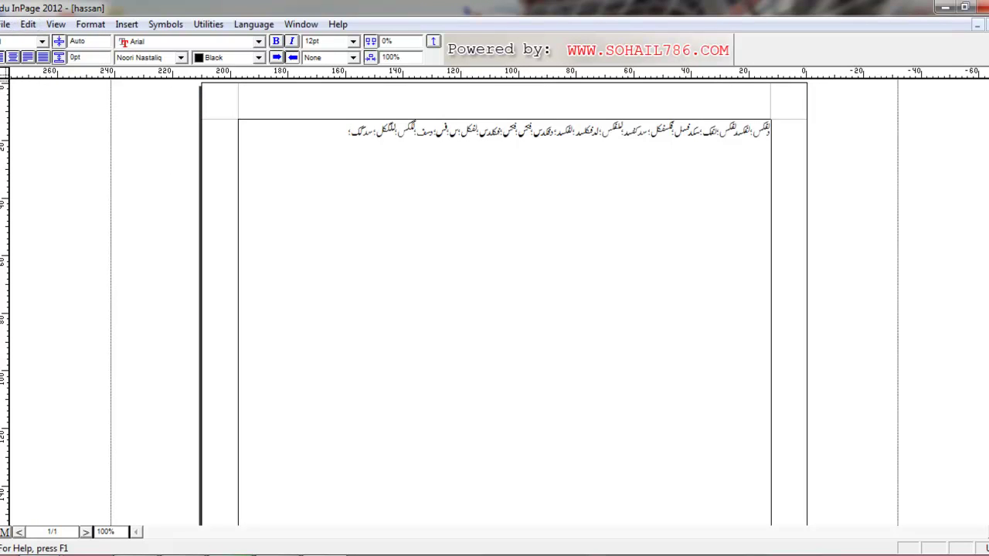
- Close the hassan document and open the saved umair file from the Desktop folder
{"action": "left_click", "coordinate": [977, 24]}
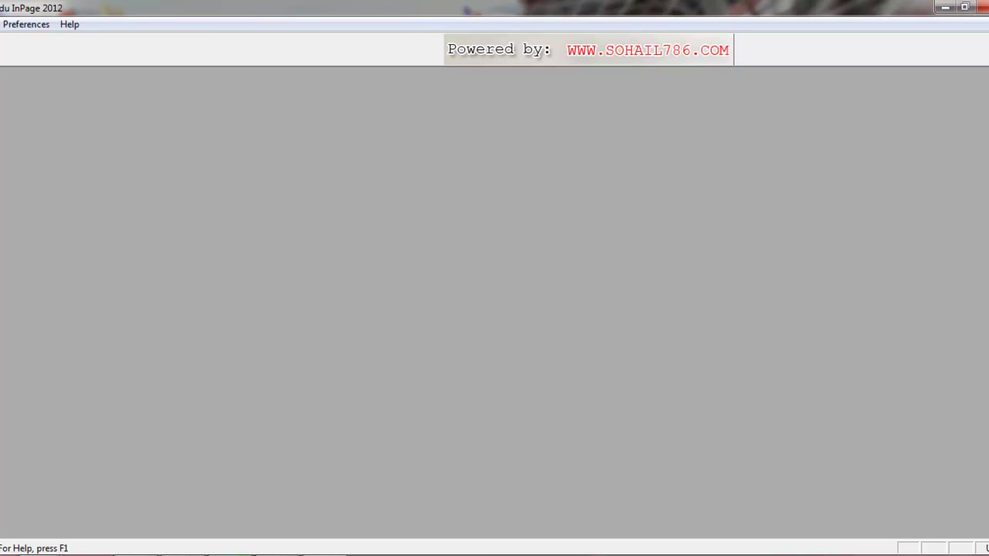
{"action": "left_click", "coordinate": [0, 24]}
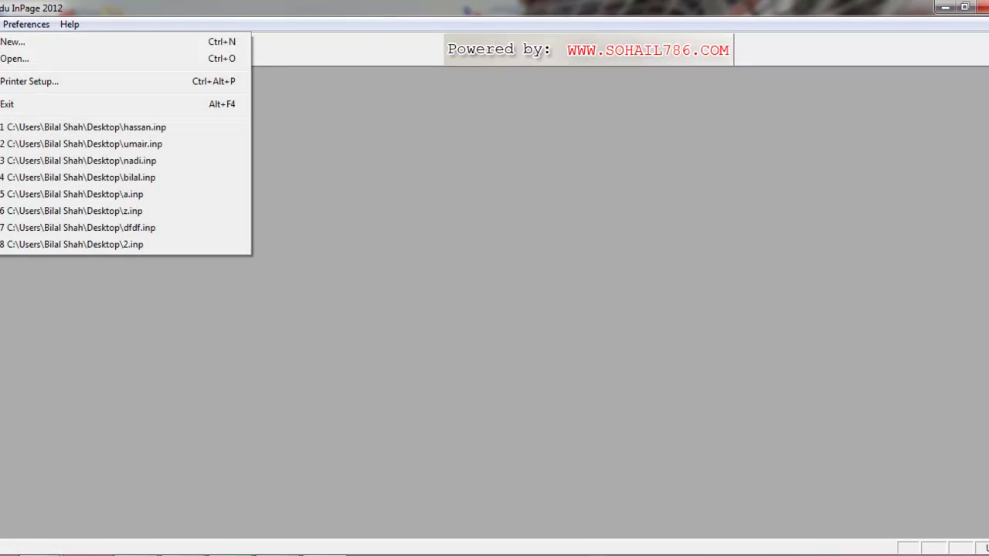
{"action": "left_click", "coordinate": [14, 59]}
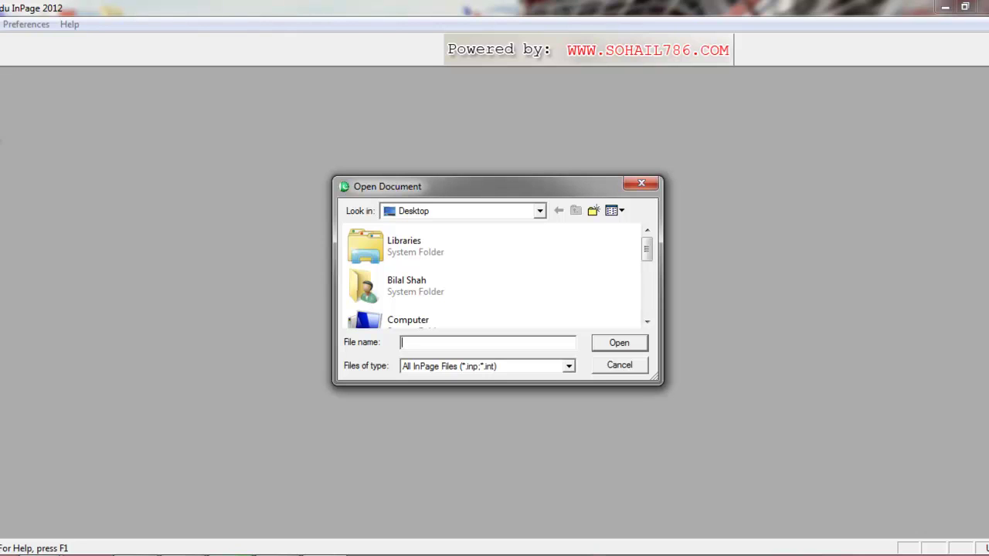
{"action": "left_click", "coordinate": [646, 315]}
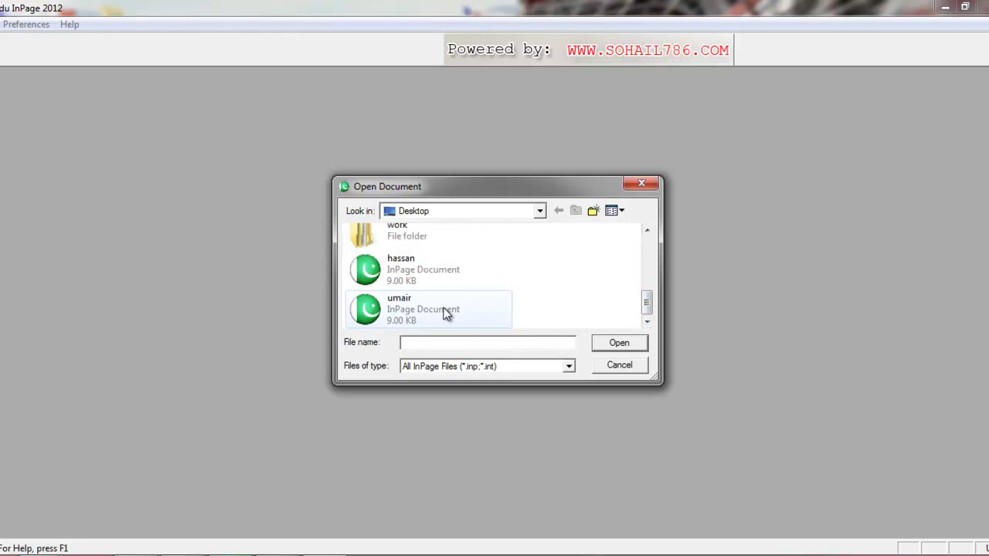
{"action": "left_click", "coordinate": [430, 309]}
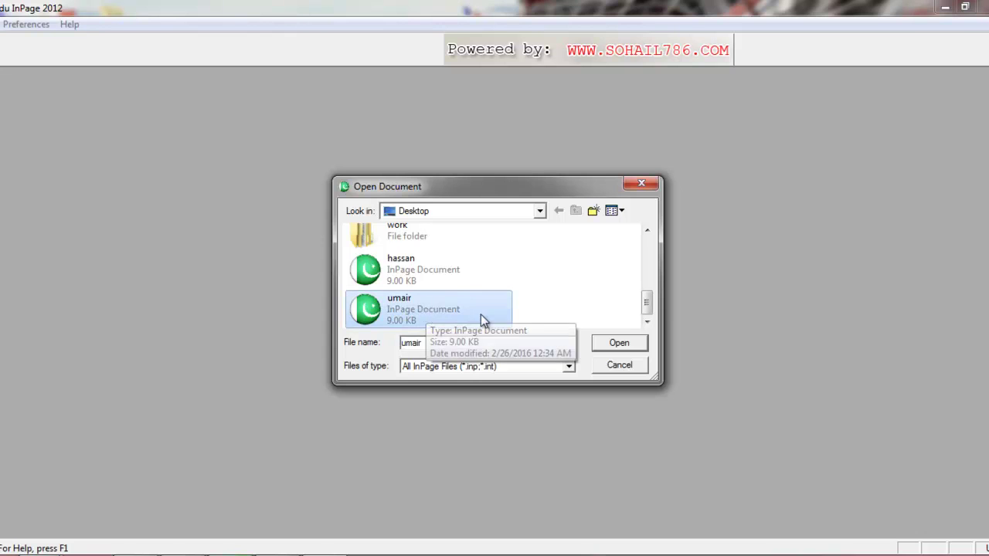
{"action": "left_click", "coordinate": [630, 344]}
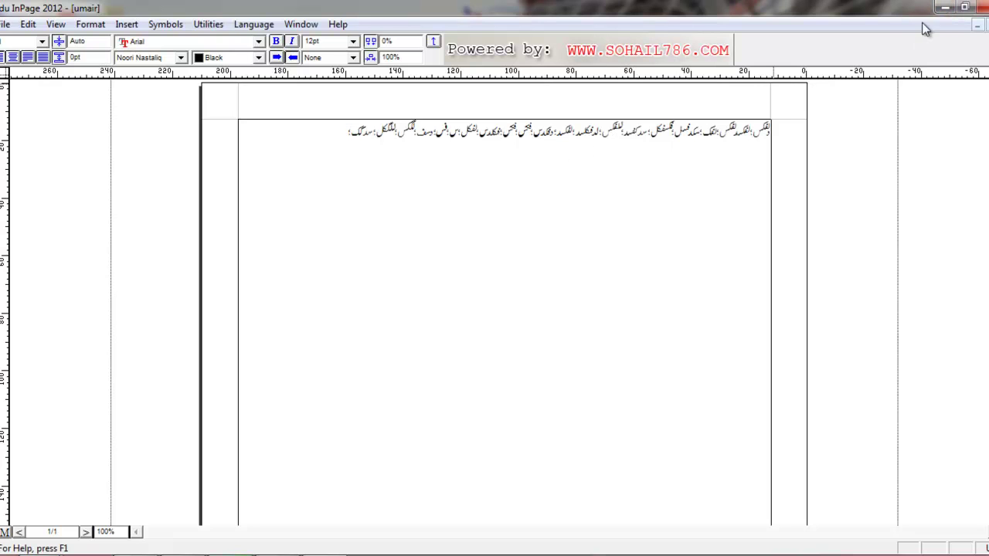
- Switch to the Windows desktop and open the saved umair file directly from there
{"action": "left_click", "coordinate": [946, 7]}
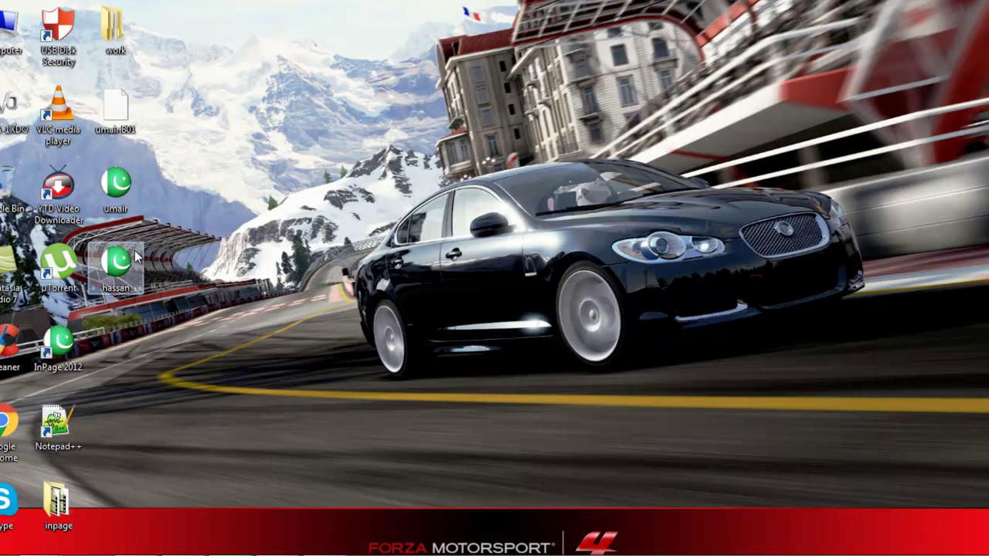
{"action": "double_click", "coordinate": [127, 208]}
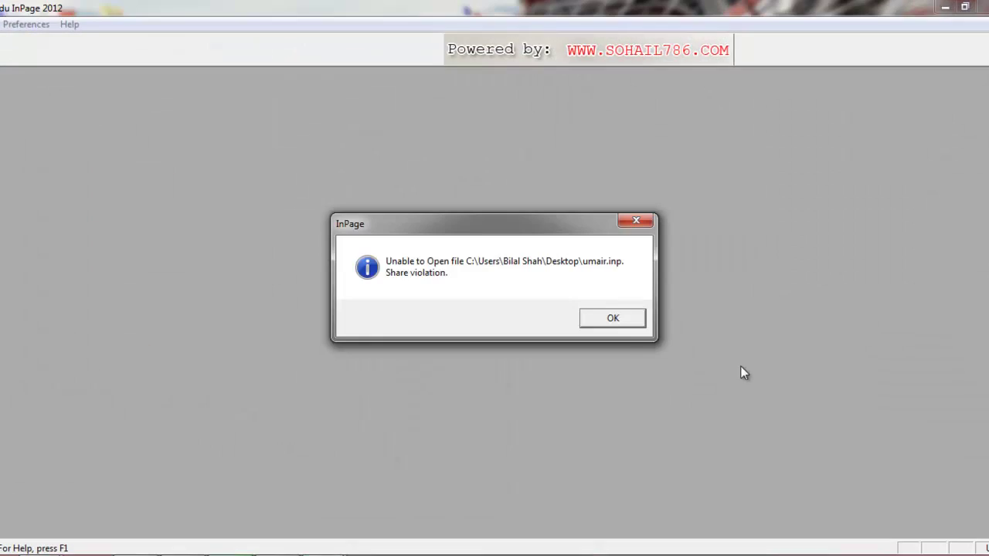
{"action": "left_click", "coordinate": [610, 317]}
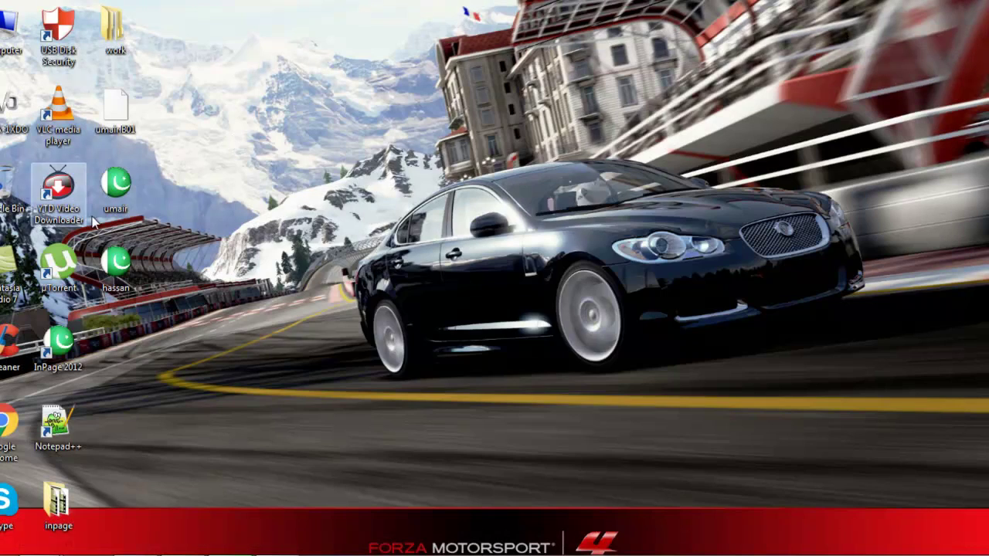
{"action": "double_click", "coordinate": [114, 193]}
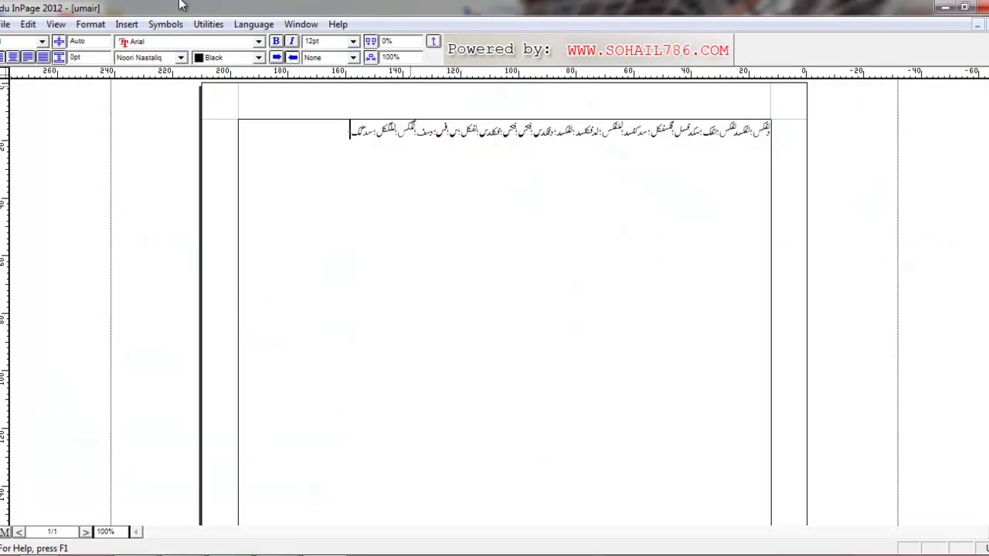
- Start importing a file into the umair document, look through the Documents library and Sample Music, and change the import location to the Desktop
{"action": "left_click", "coordinate": [4, 25]}
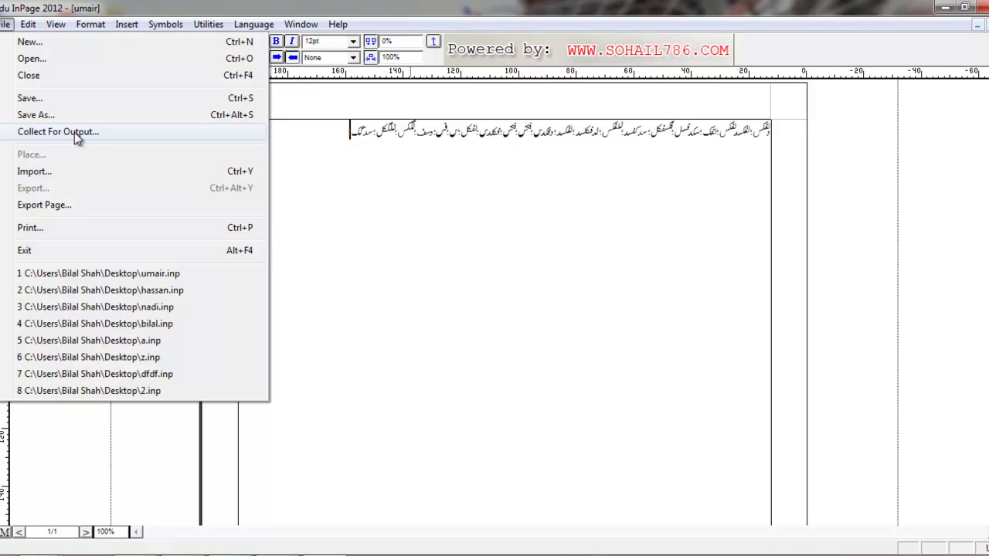
{"action": "left_click", "coordinate": [35, 171]}
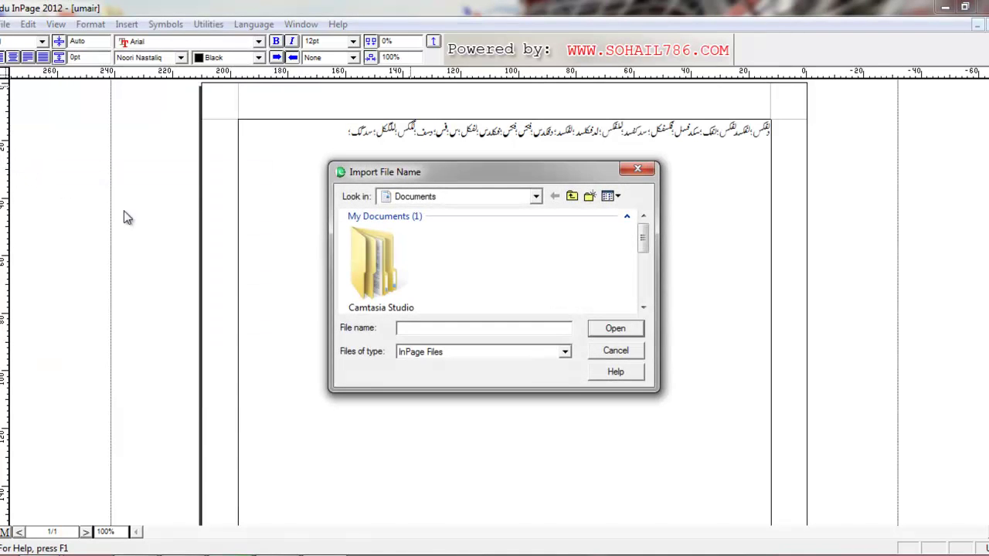
{"action": "left_click", "coordinate": [643, 306]}
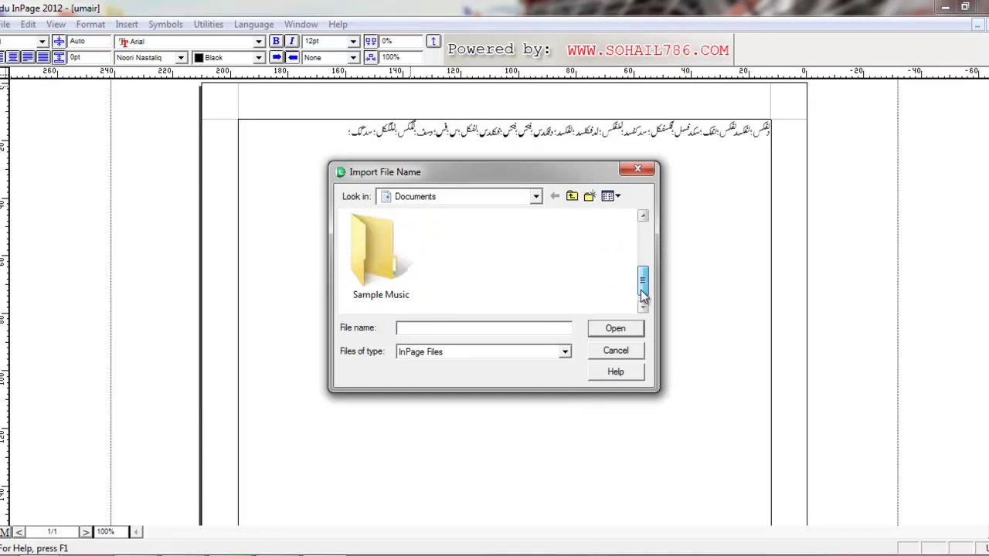
{"action": "double_click", "coordinate": [374, 266]}
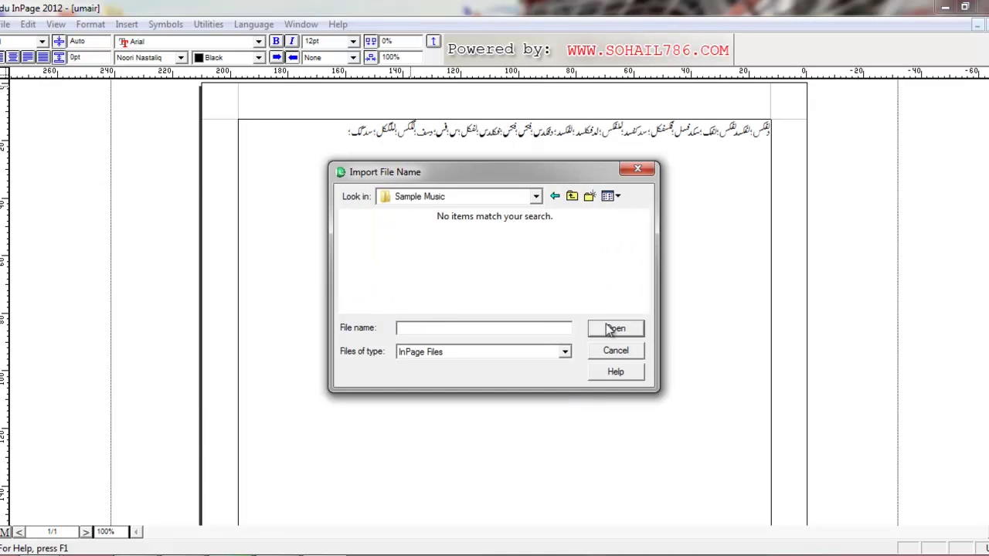
{"action": "left_click", "coordinate": [554, 196]}
{"action": "left_click", "coordinate": [565, 352]}
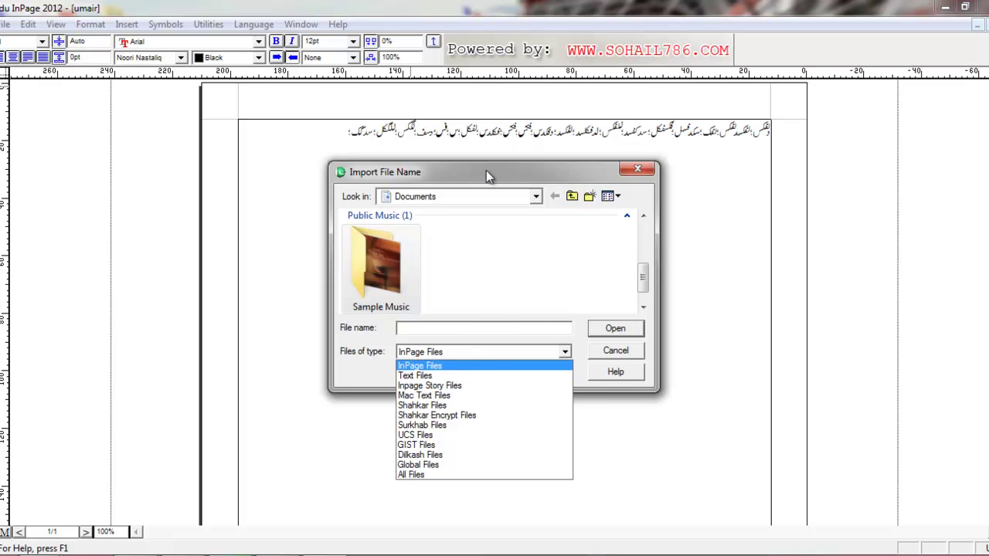
{"action": "left_click", "coordinate": [536, 197]}
{"action": "left_click", "coordinate": [536, 197]}
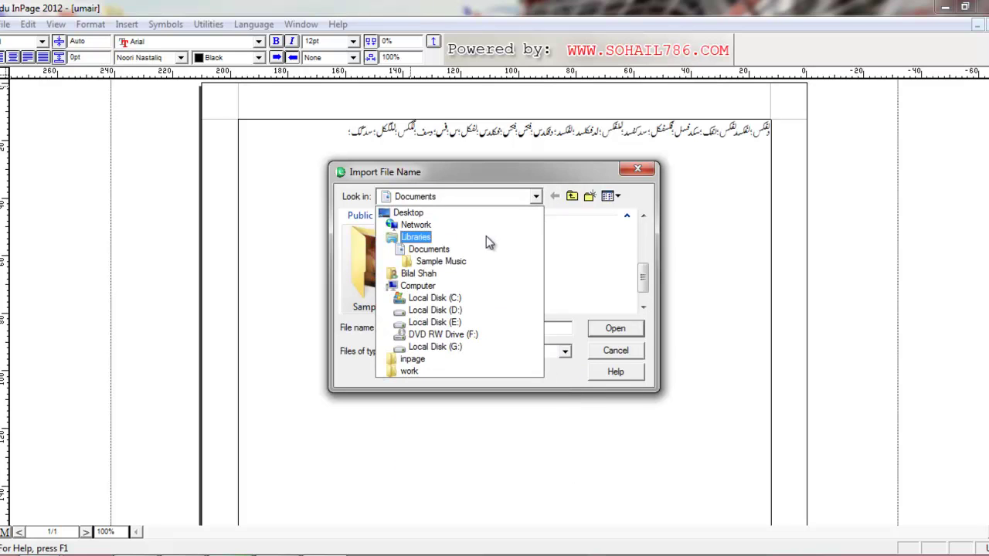
{"action": "left_click", "coordinate": [473, 215]}
{"action": "left_click_drag", "start_coordinate": [645, 240], "coordinate": [641, 310]}
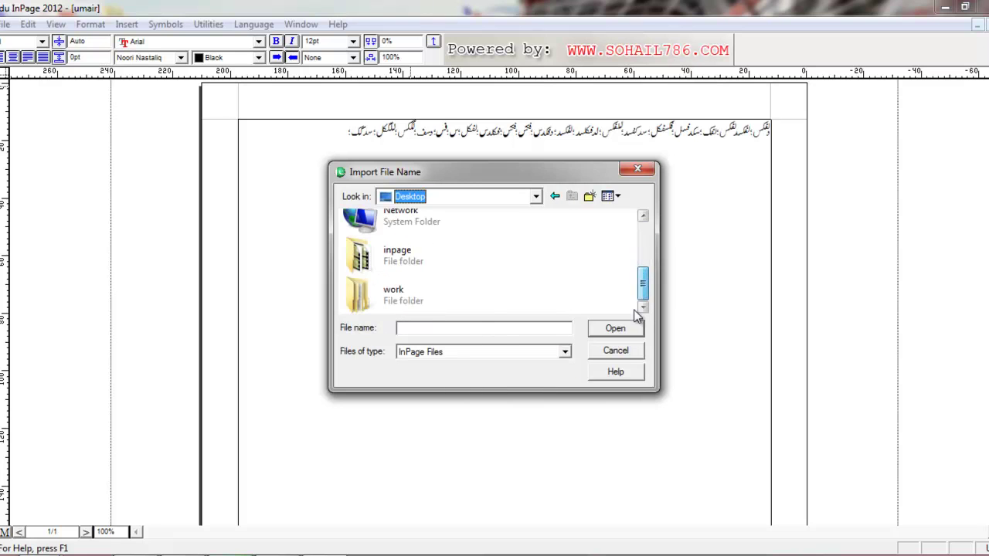
- Look through the Desktop for importable files with the file type set to Text Files and again to InPage Files
{"action": "left_click", "coordinate": [568, 353]}
{"action": "left_click", "coordinate": [545, 374]}
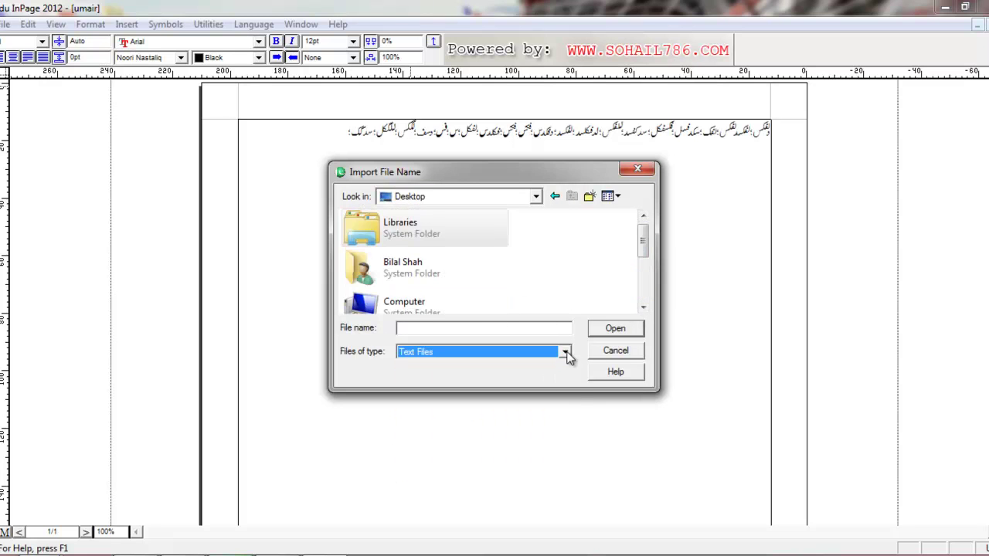
{"action": "left_click_drag", "start_coordinate": [646, 243], "coordinate": [643, 283]}
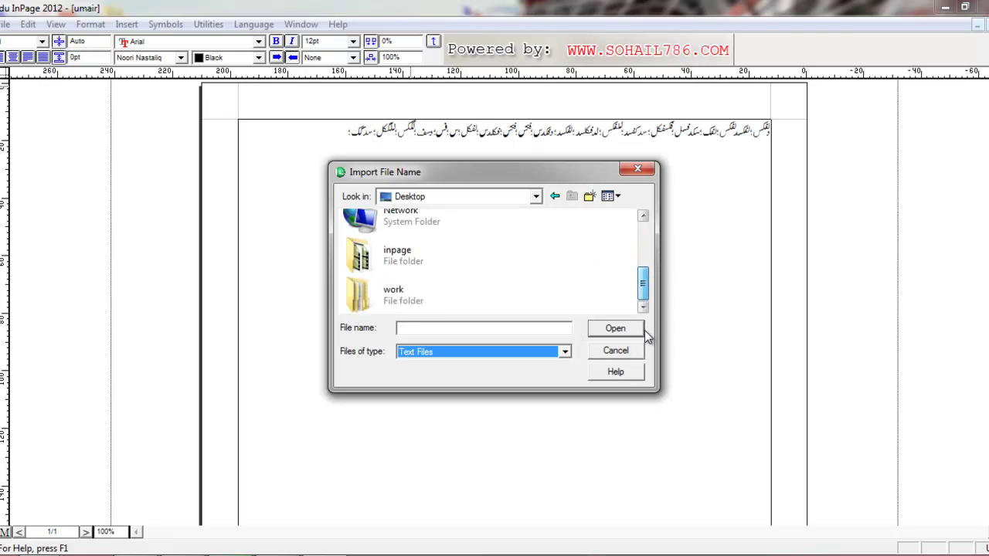
{"action": "left_click", "coordinate": [565, 352]}
{"action": "left_click", "coordinate": [546, 365]}
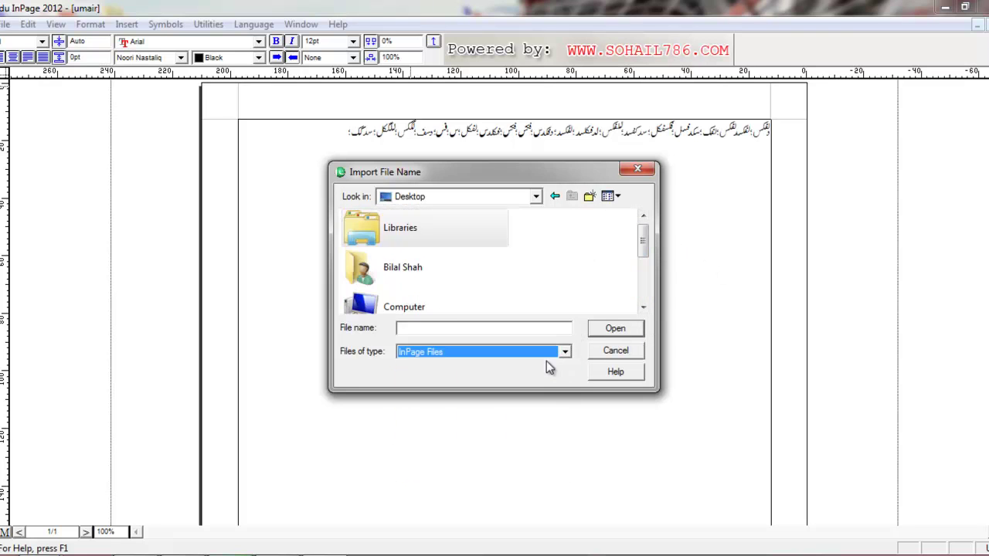
{"action": "left_click_drag", "start_coordinate": [645, 243], "coordinate": [653, 292]}
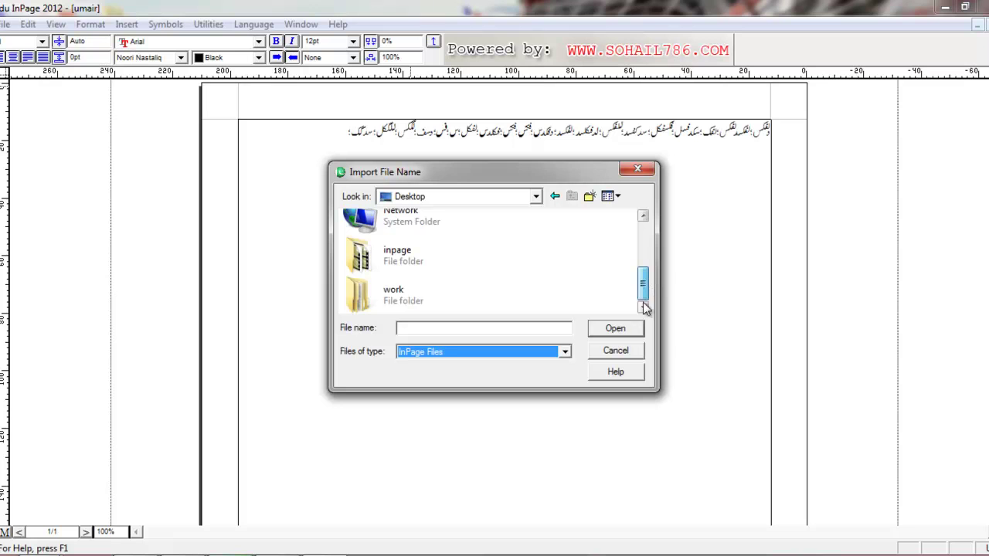
- Try to import the hassan document from the Desktop with the file type set to All Files
{"action": "left_click", "coordinate": [565, 352]}
{"action": "left_click", "coordinate": [504, 475]}
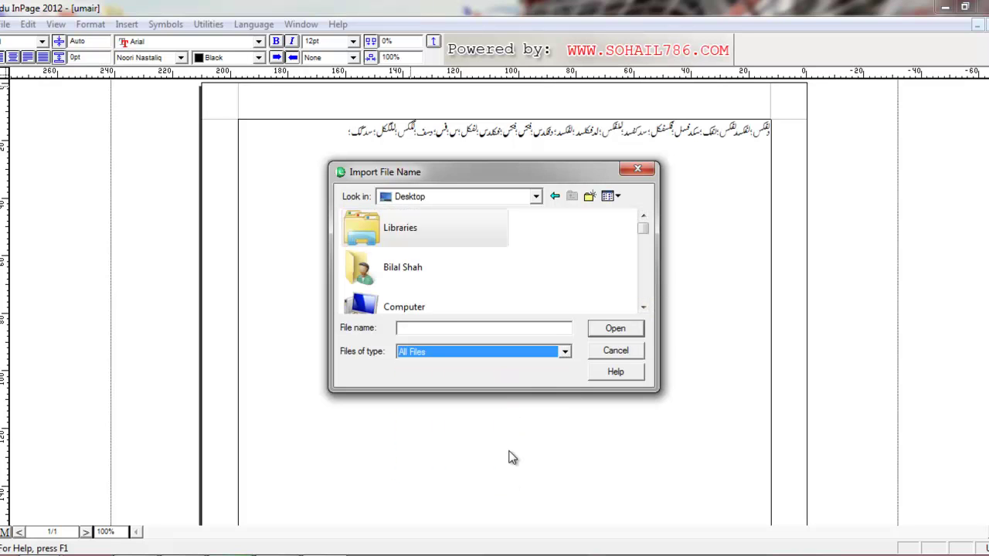
{"action": "left_click_drag", "start_coordinate": [645, 231], "coordinate": [653, 283]}
{"action": "left_click", "coordinate": [437, 239]}
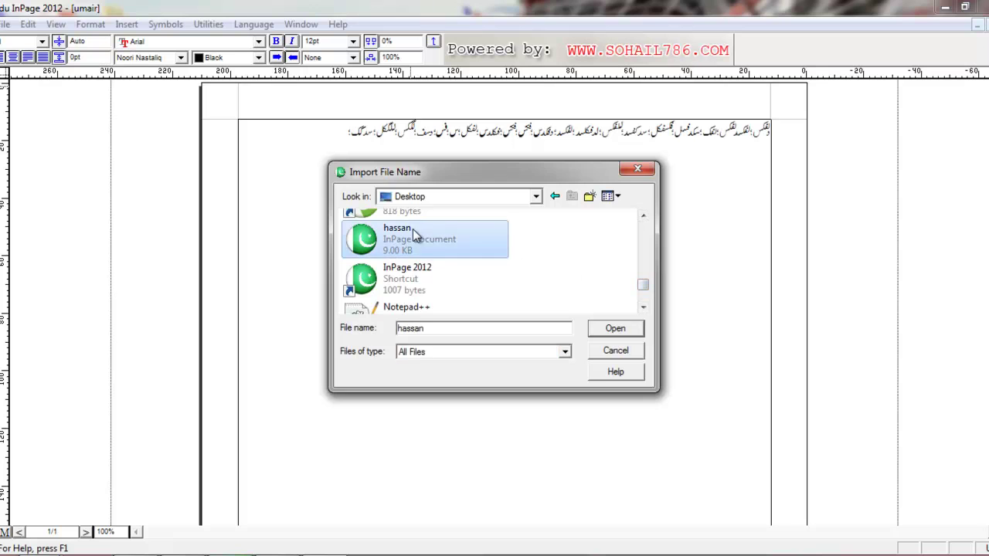
{"action": "left_click", "coordinate": [630, 329]}
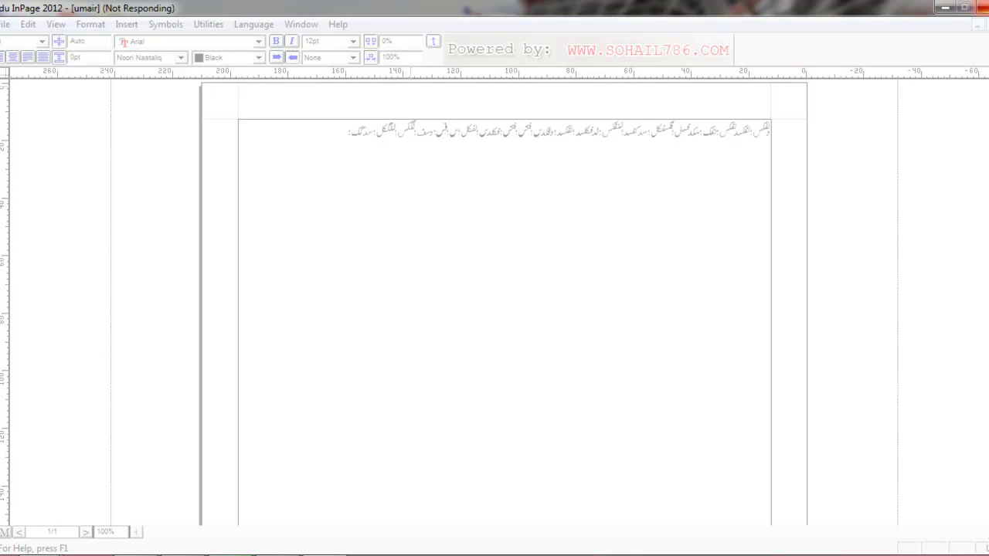
- Close the unresponsive InPage window, reopen the umair file from the Windows desktop, and review its file commands
{"action": "left_click", "coordinate": [448, 305]}
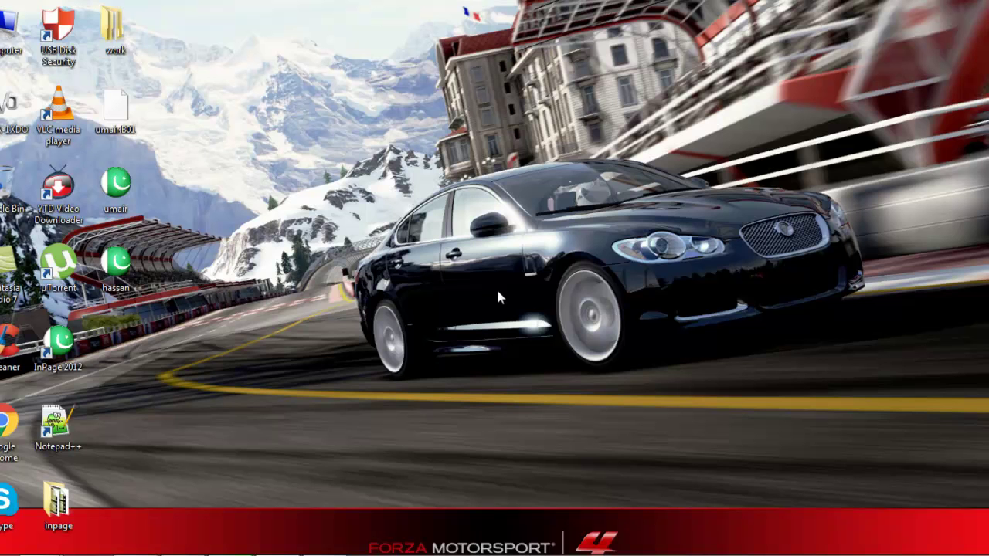
{"action": "double_click", "coordinate": [116, 185]}
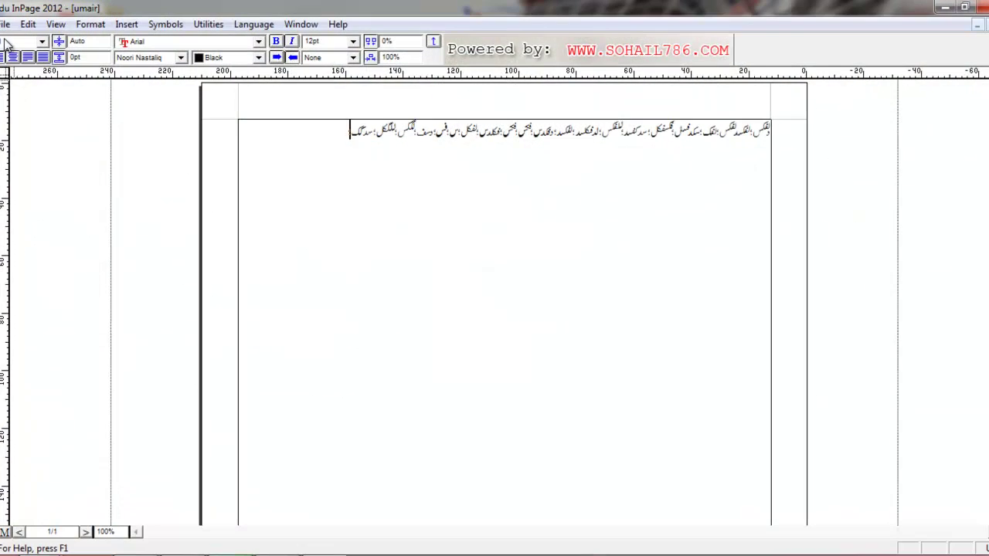
{"action": "left_click", "coordinate": [4, 24]}
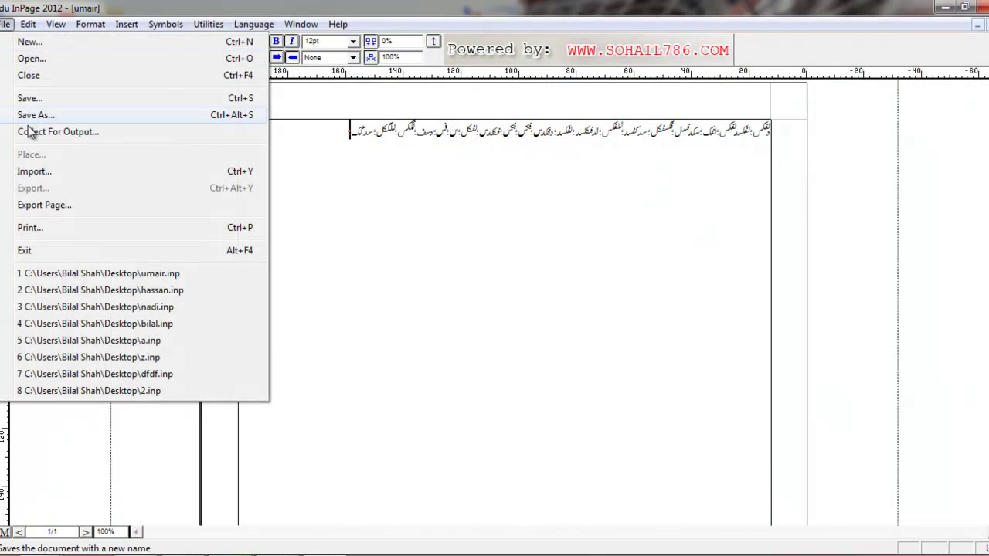
{"action": "left_click", "coordinate": [78, 280]}
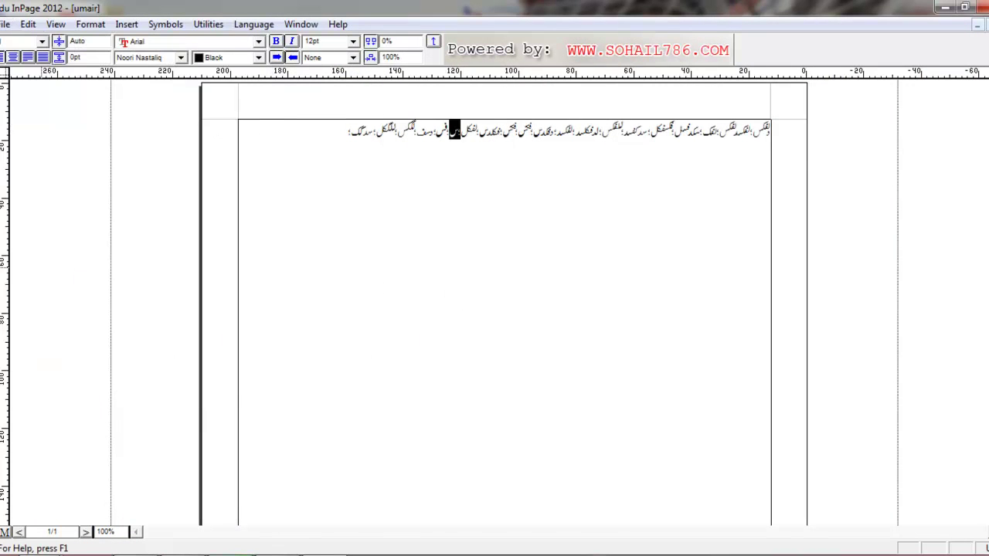
- Draw a rectangular picture frame in the blank area below the text line and check its file commands
{"action": "key", "text": "Escape"}
{"action": "left_click_drag", "start_coordinate": [324, 215], "coordinate": [620, 423]}
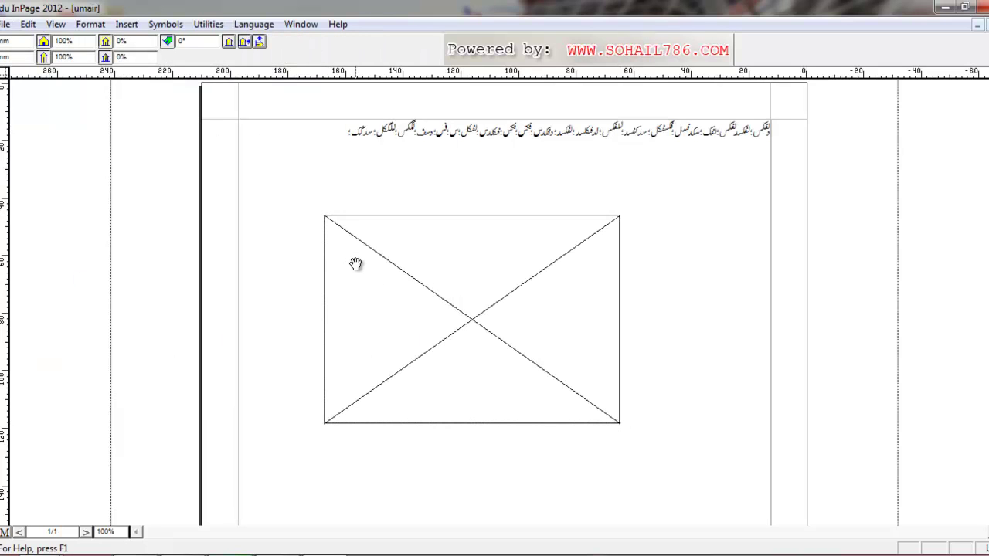
{"action": "left_click", "coordinate": [4, 26]}
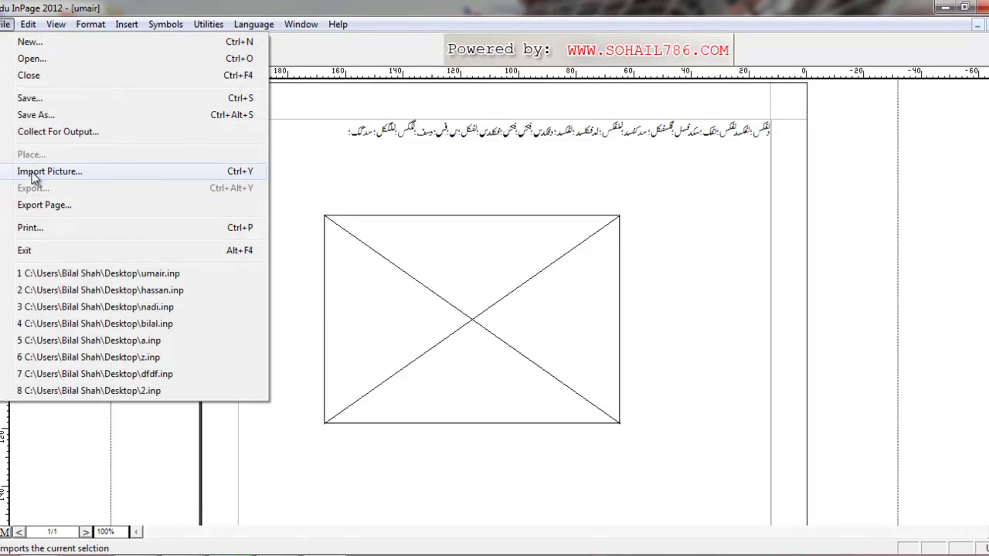
{"action": "left_click", "coordinate": [325, 154]}
- Resize the picture frame to about 76 by 51 mm and move it closer to the text line and the left margin
{"action": "left_click", "coordinate": [353, 255]}
{"action": "left_click", "coordinate": [430, 255]}
{"action": "left_click_drag", "start_coordinate": [431, 255], "coordinate": [483, 241]}
{"action": "left_click_drag", "start_coordinate": [377, 201], "coordinate": [329, 209]}
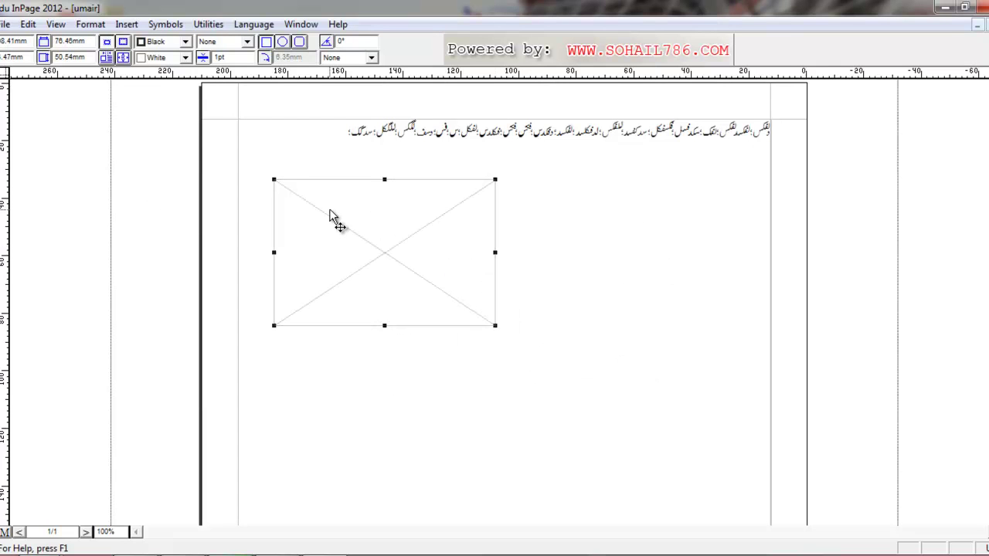
- Compare the available Place and Import commands with the picture frame selected, the text box selected, and the frame's content active
{"action": "left_click", "coordinate": [5, 24]}
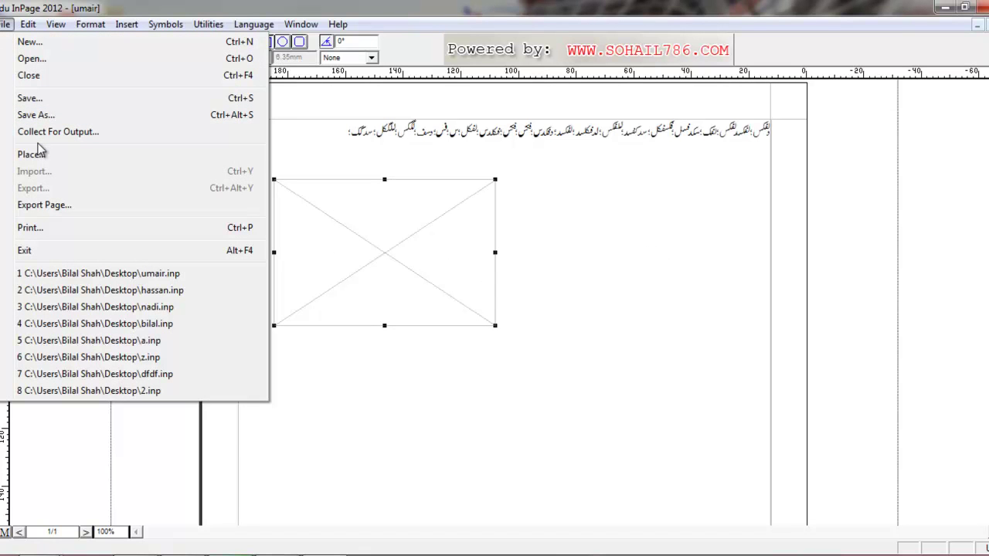
{"action": "left_click", "coordinate": [574, 255]}
{"action": "left_click", "coordinate": [378, 241]}
{"action": "left_click", "coordinate": [559, 267]}
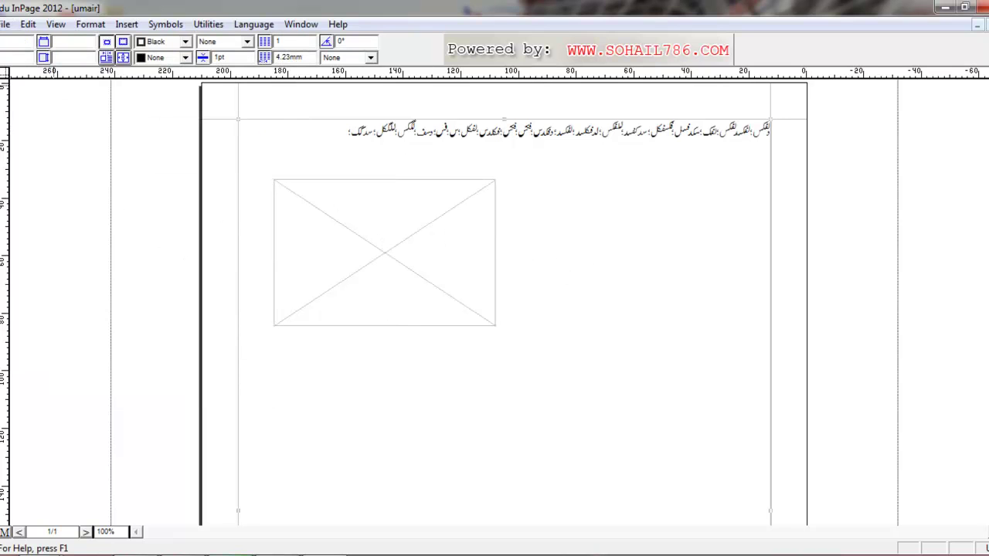
{"action": "left_click", "coordinate": [4, 24]}
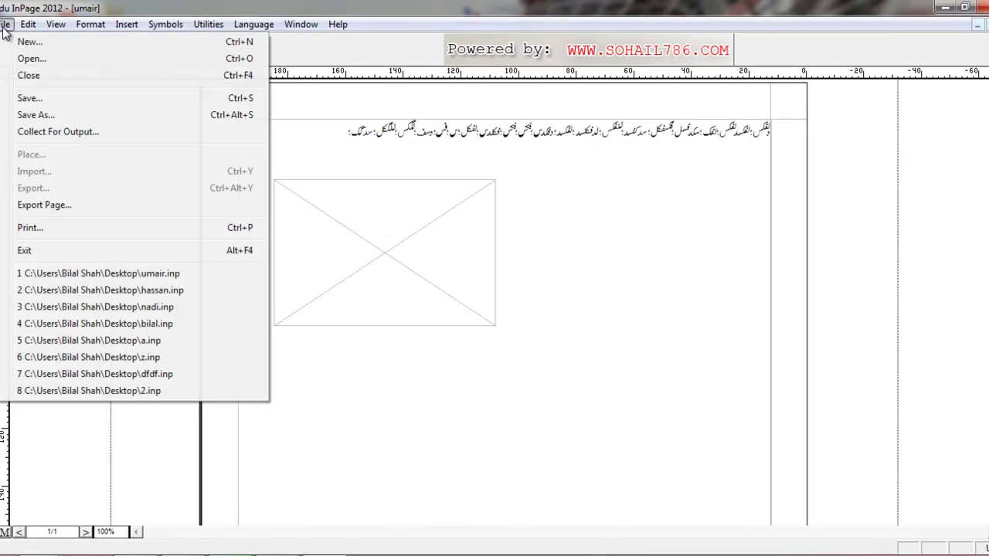
{"action": "left_click", "coordinate": [560, 245]}
{"action": "left_click", "coordinate": [410, 243]}
{"action": "left_click", "coordinate": [3, 24]}
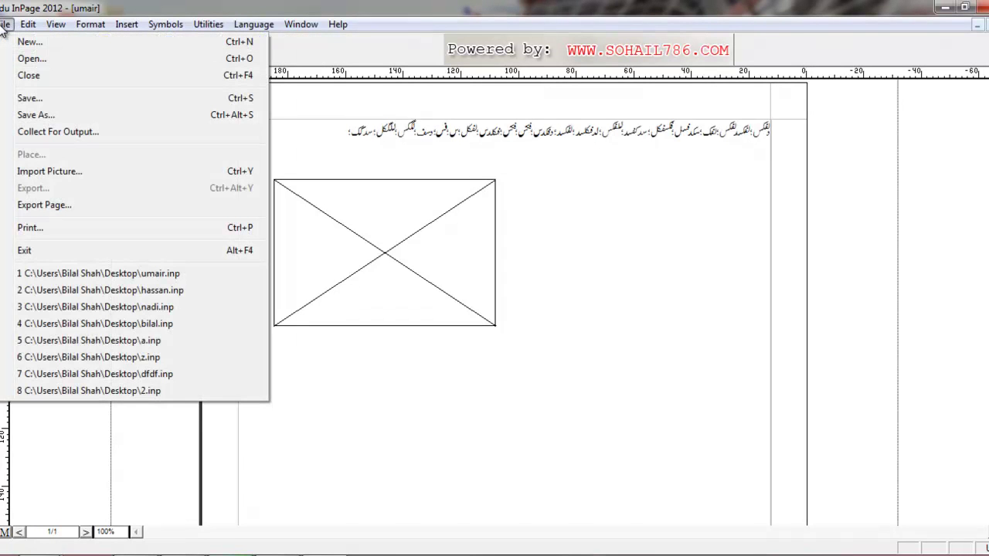
- Import the AamirKhan picture from the Sample Pictures folder of the Pictures library into the picture frame
{"action": "left_click", "coordinate": [54, 176]}
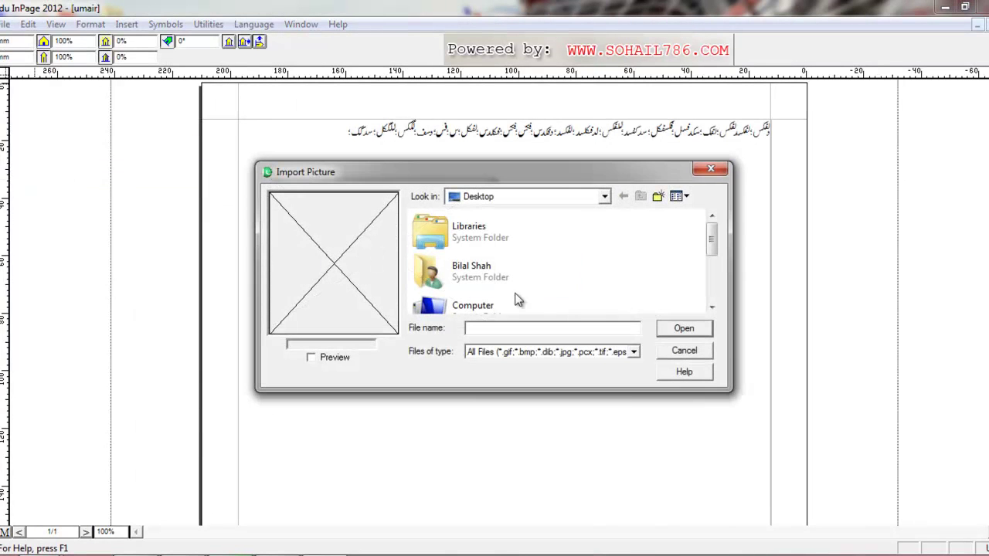
{"action": "left_click", "coordinate": [604, 196]}
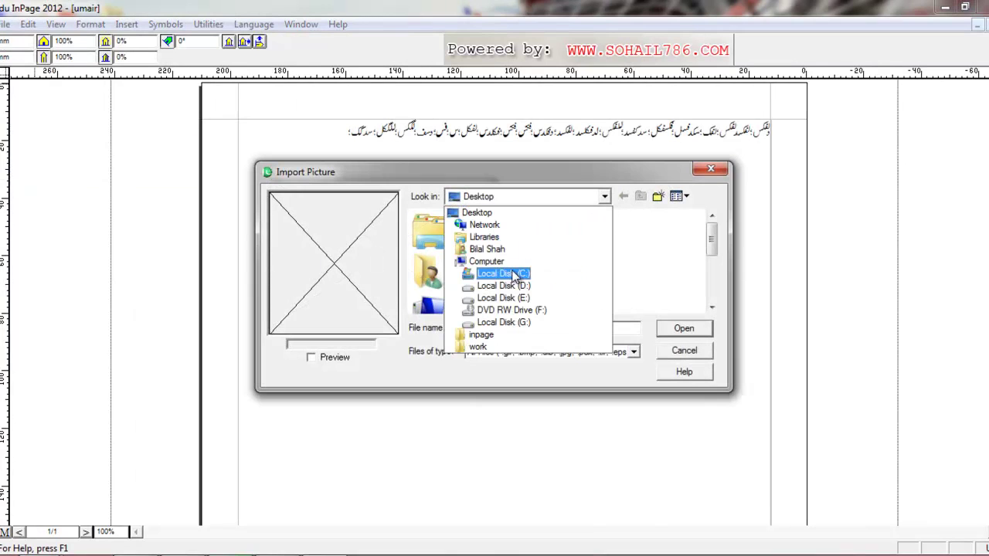
{"action": "left_click", "coordinate": [474, 240]}
{"action": "double_click", "coordinate": [490, 303]}
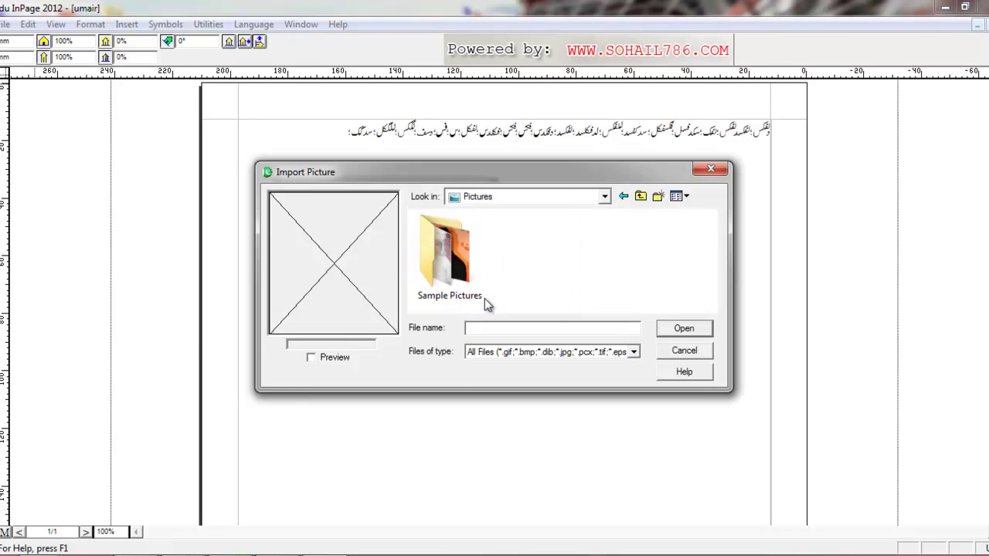
{"action": "double_click", "coordinate": [473, 293]}
{"action": "left_click", "coordinate": [530, 259]}
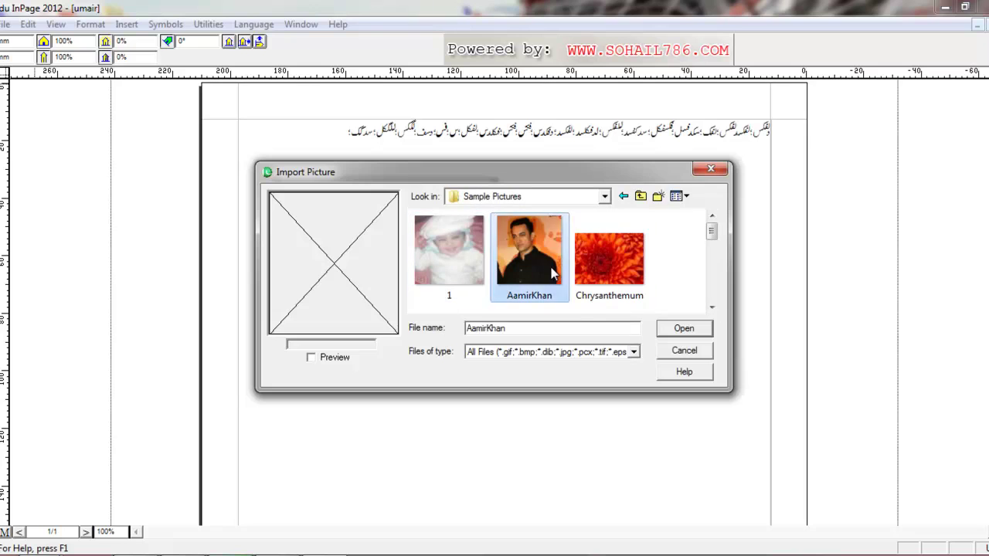
{"action": "left_click", "coordinate": [684, 329]}
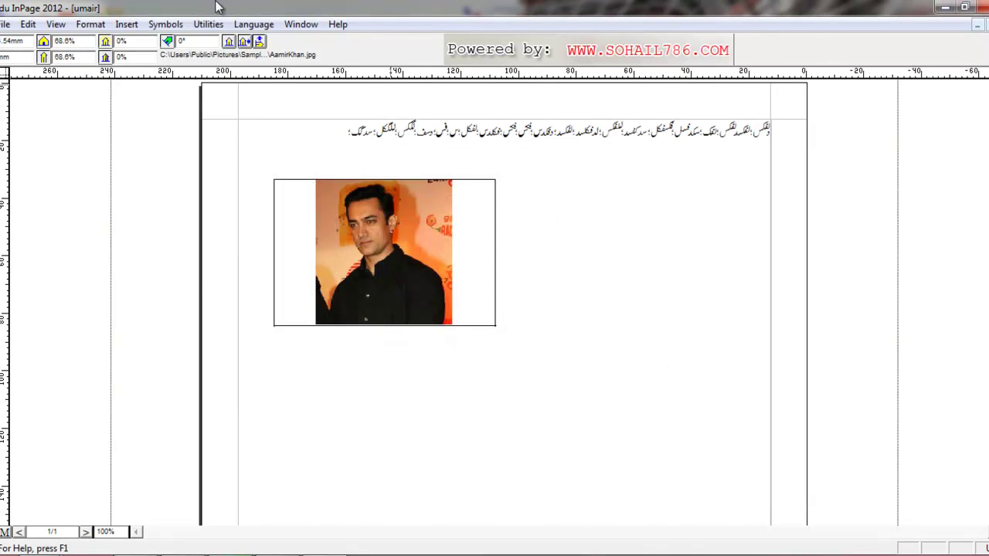
- Export page 1 as the picture umair.gif at 100% scaling
{"action": "left_click", "coordinate": [6, 25]}
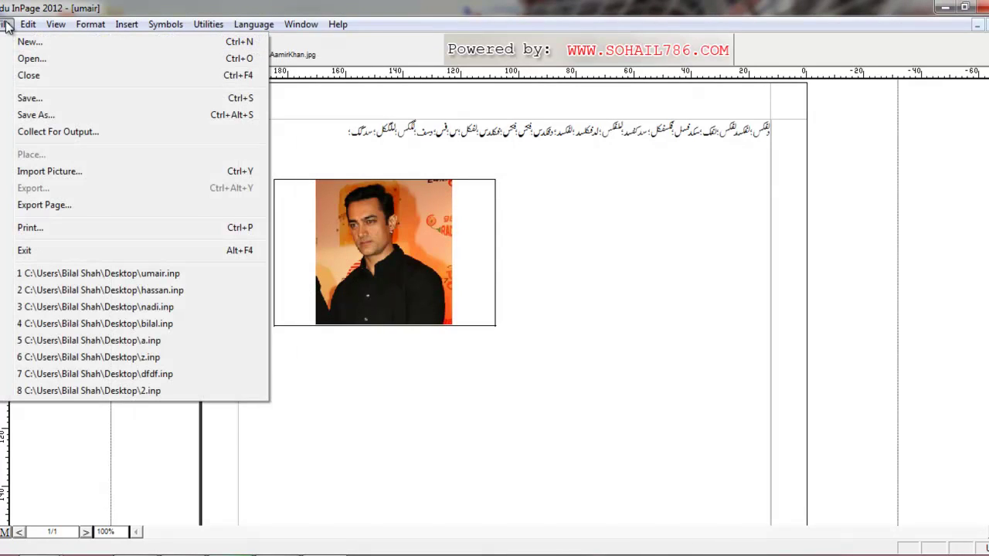
{"action": "left_click", "coordinate": [58, 207]}
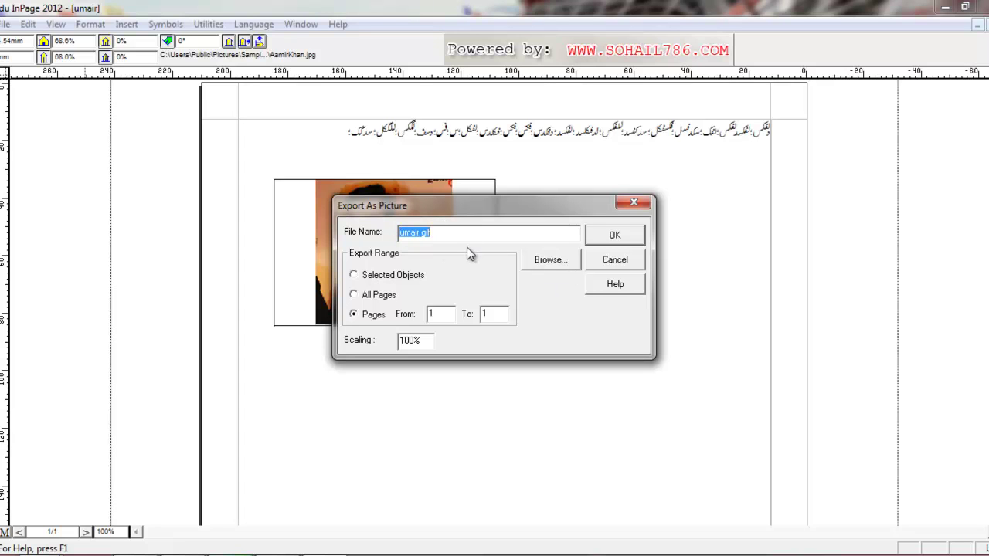
{"action": "left_click", "coordinate": [627, 243]}
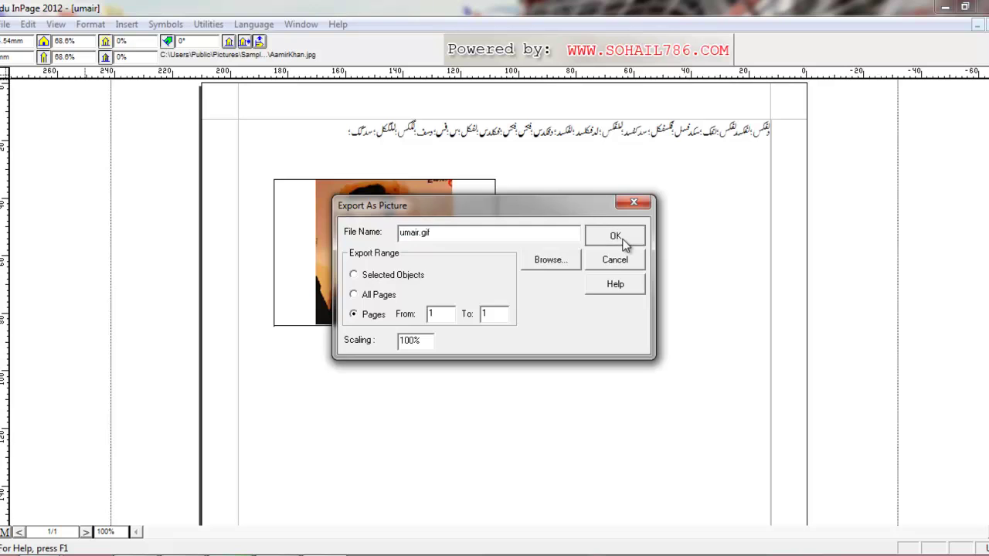
- Show the Windows desktop, try to open the umair.B01 file there, and dismiss the request to choose a program
{"action": "left_click", "coordinate": [945, 7]}
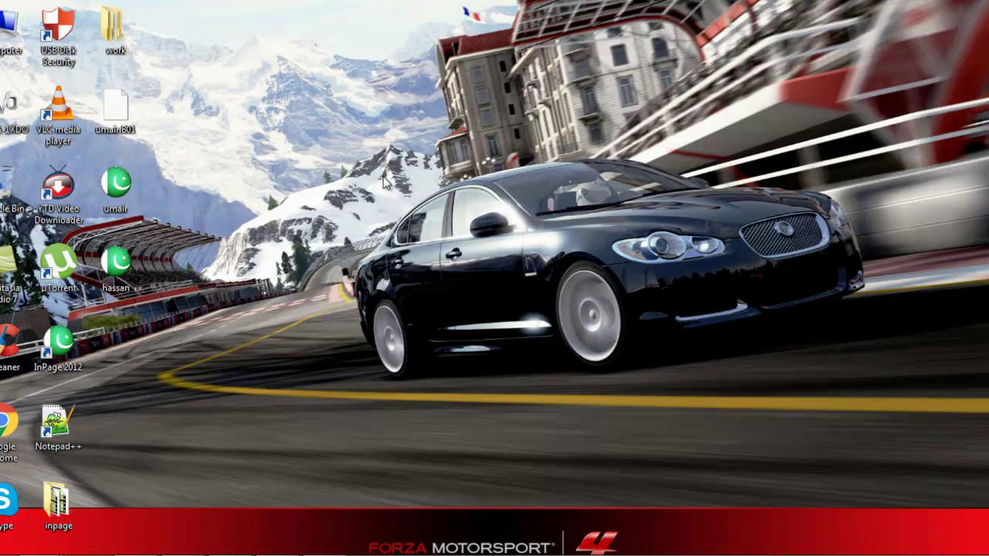
{"action": "double_click", "coordinate": [128, 114]}
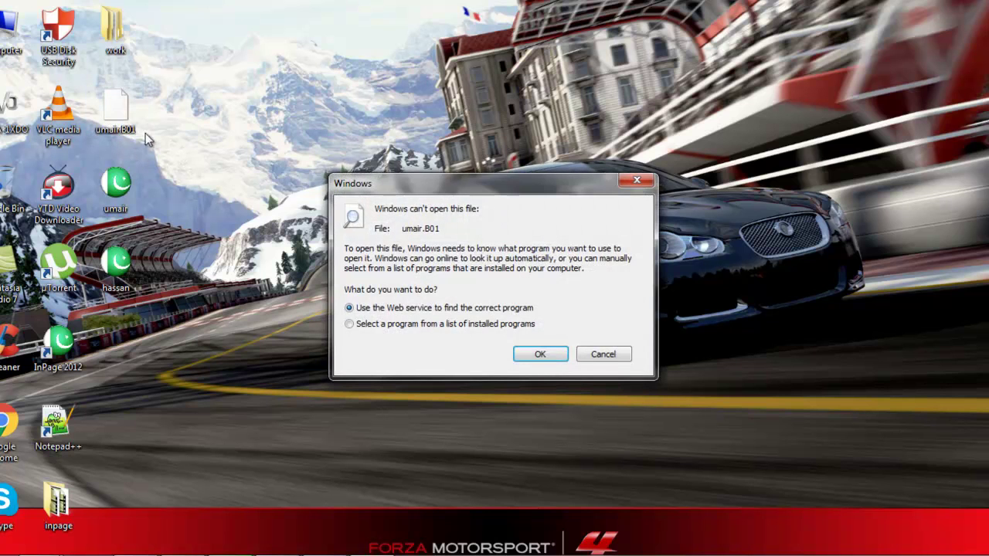
{"action": "left_click", "coordinate": [601, 355]}
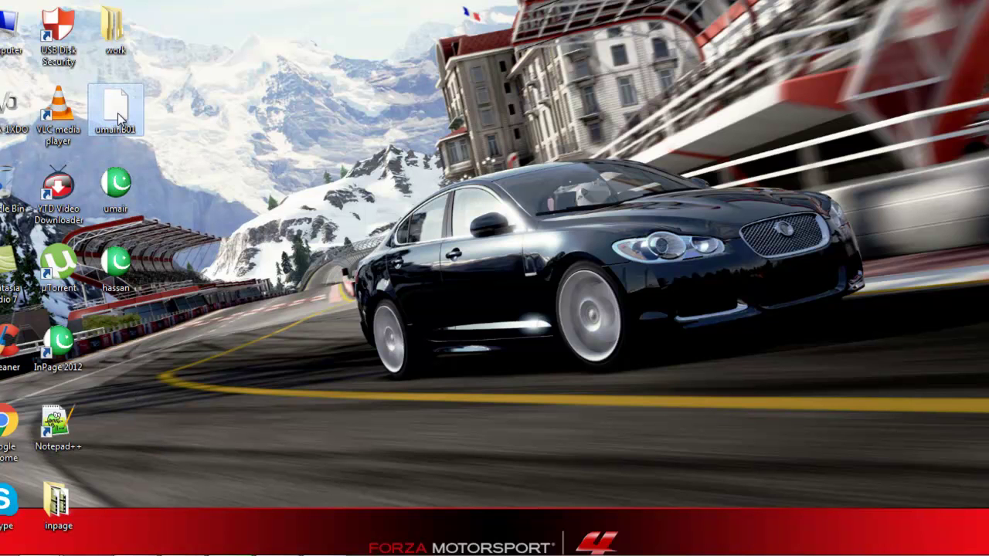
{"action": "left_click", "coordinate": [188, 351]}
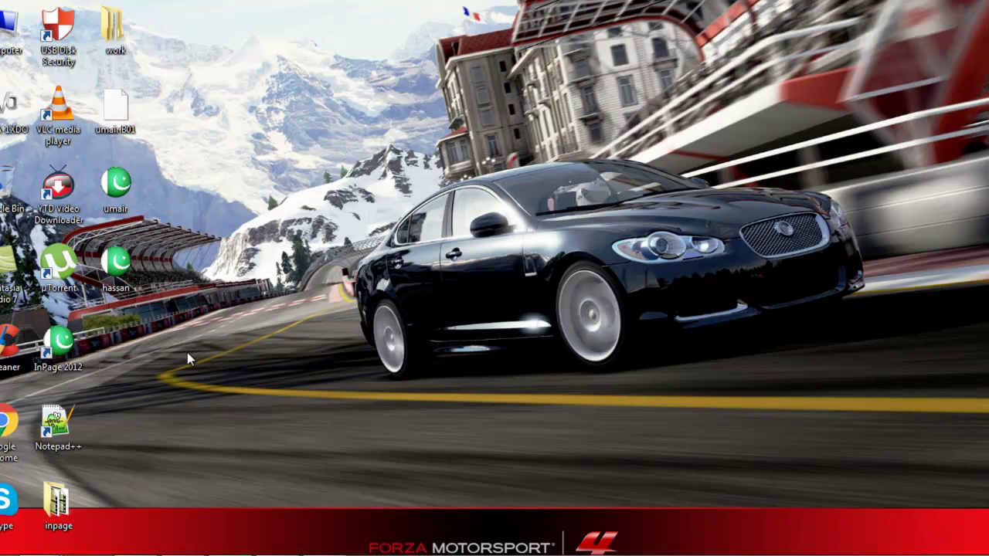
- Look through the computer's Documents library for the exported picture and close the folder window
{"action": "double_click", "coordinate": [6, 30]}
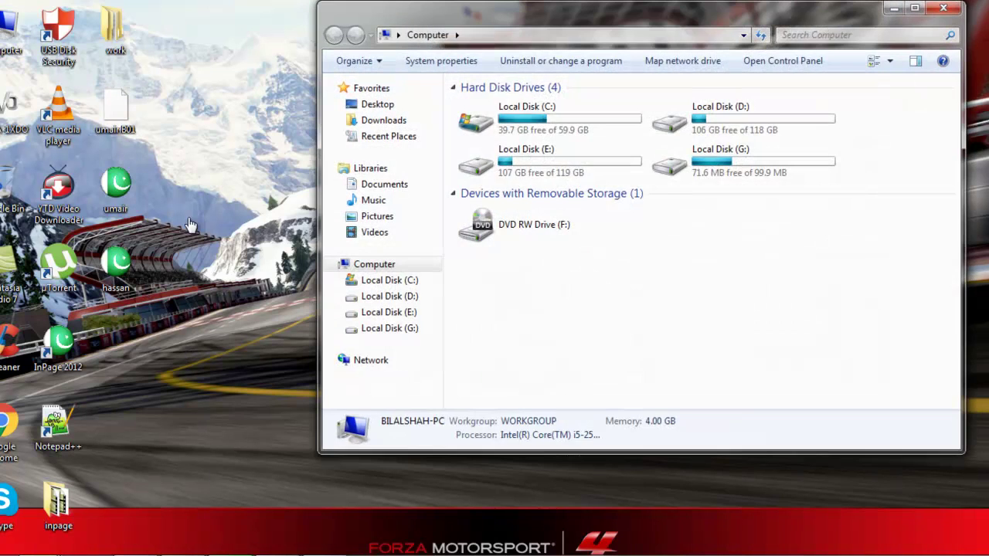
{"action": "left_click", "coordinate": [398, 186]}
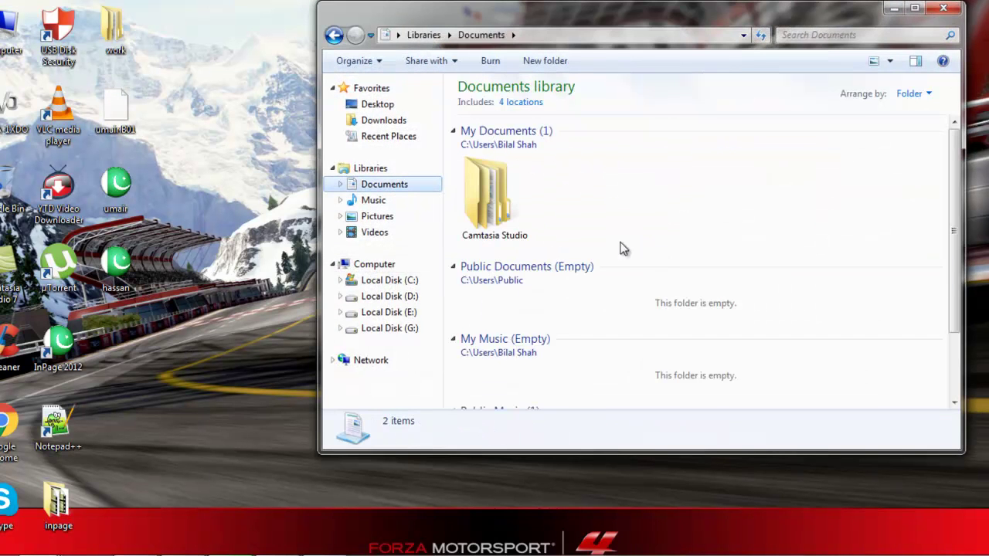
{"action": "left_click_drag", "start_coordinate": [964, 195], "coordinate": [944, 232]}
{"action": "scroll", "coordinate": [915, 397], "scroll_direction": "down", "scroll_amount": 3}
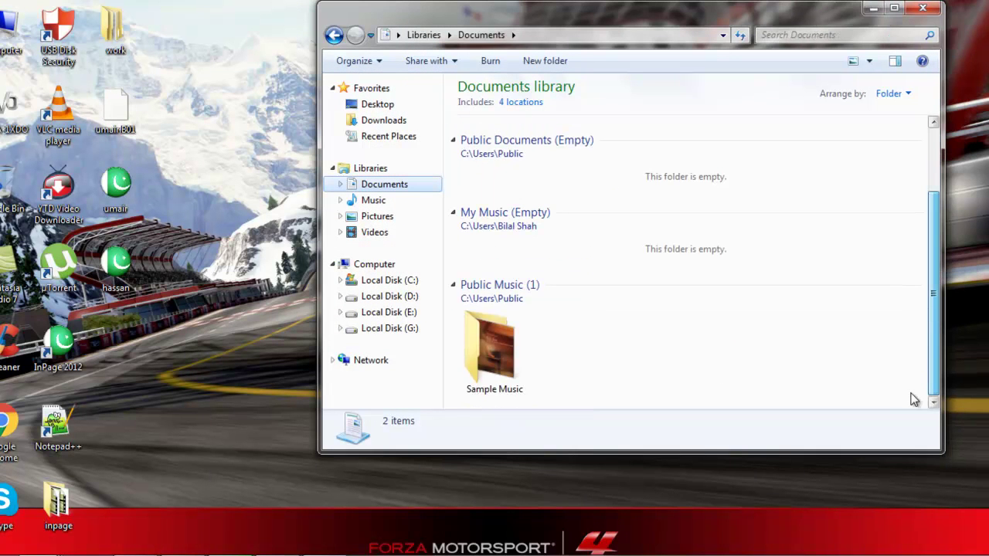
{"action": "scroll", "coordinate": [914, 400], "scroll_direction": "up", "scroll_amount": 3}
{"action": "left_click", "coordinate": [922, 8]}
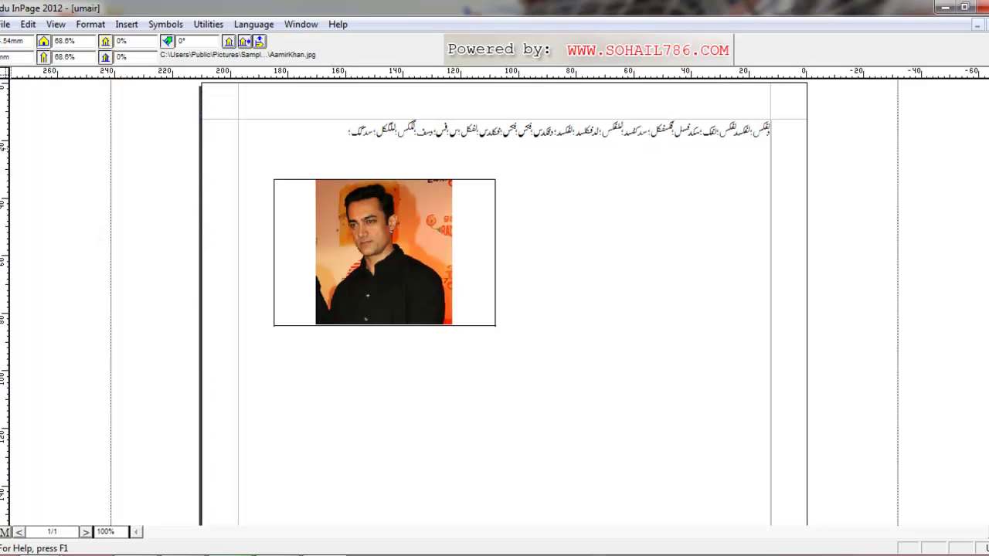
- Check which folder the page export saves to, and cancel without exporting
{"action": "left_click", "coordinate": [6, 24]}
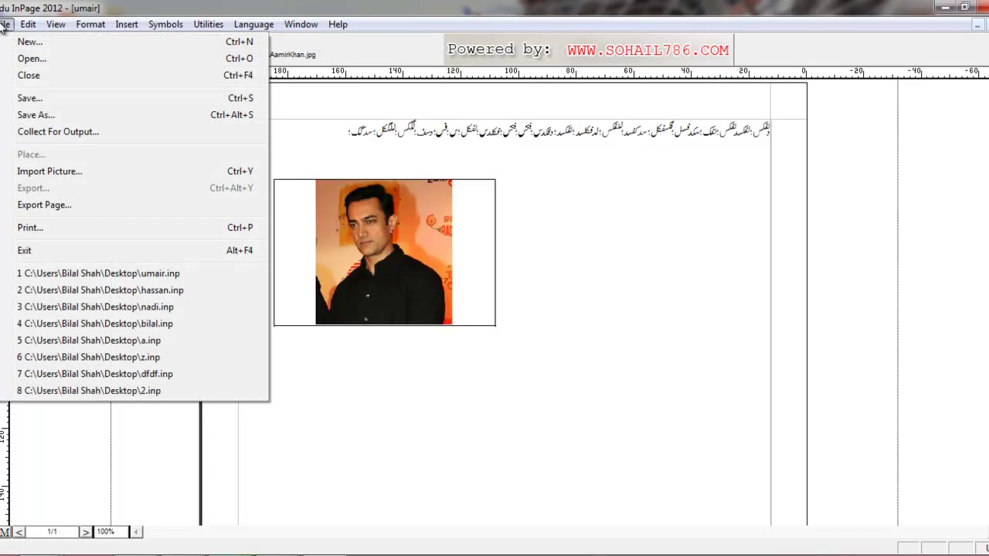
{"action": "left_click", "coordinate": [41, 204]}
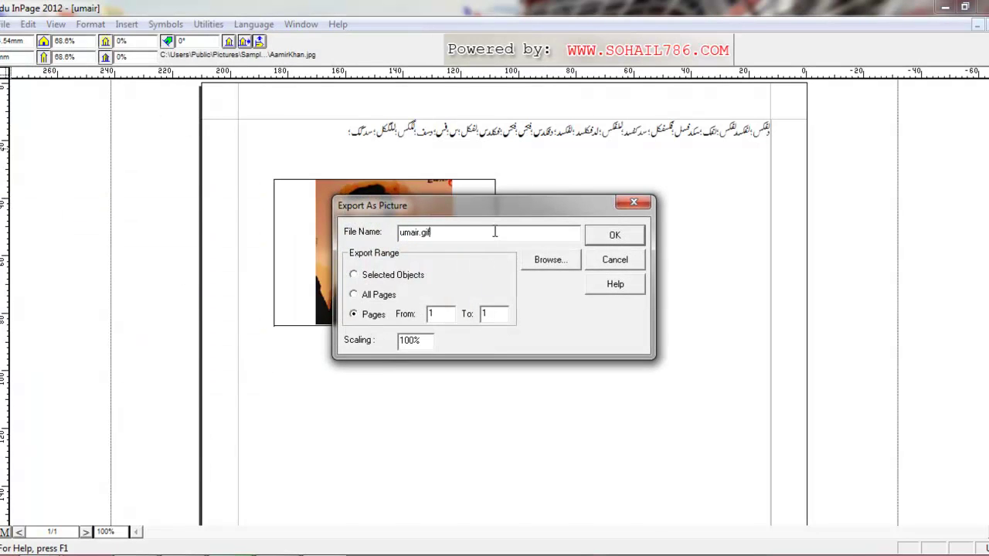
{"action": "left_click", "coordinate": [541, 262]}
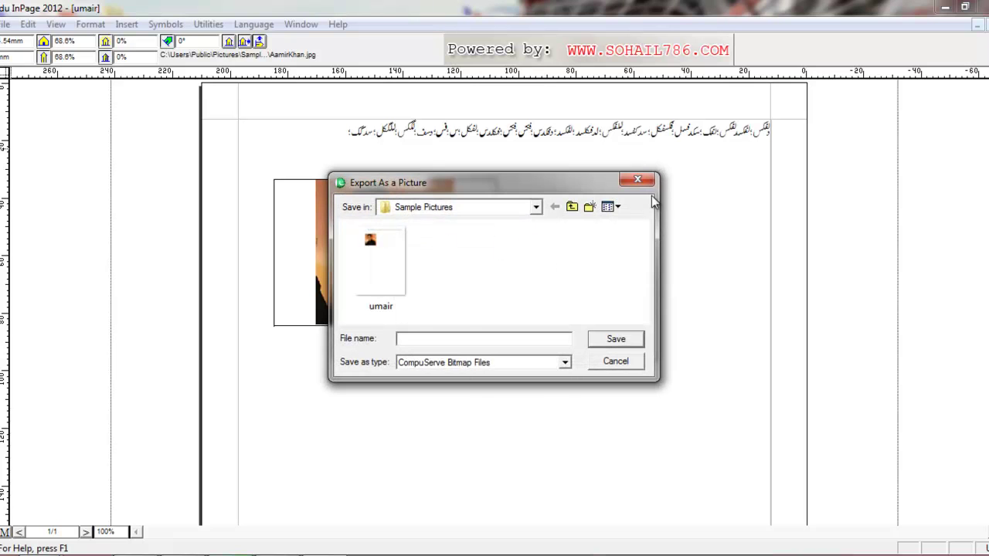
{"action": "left_click", "coordinate": [638, 180]}
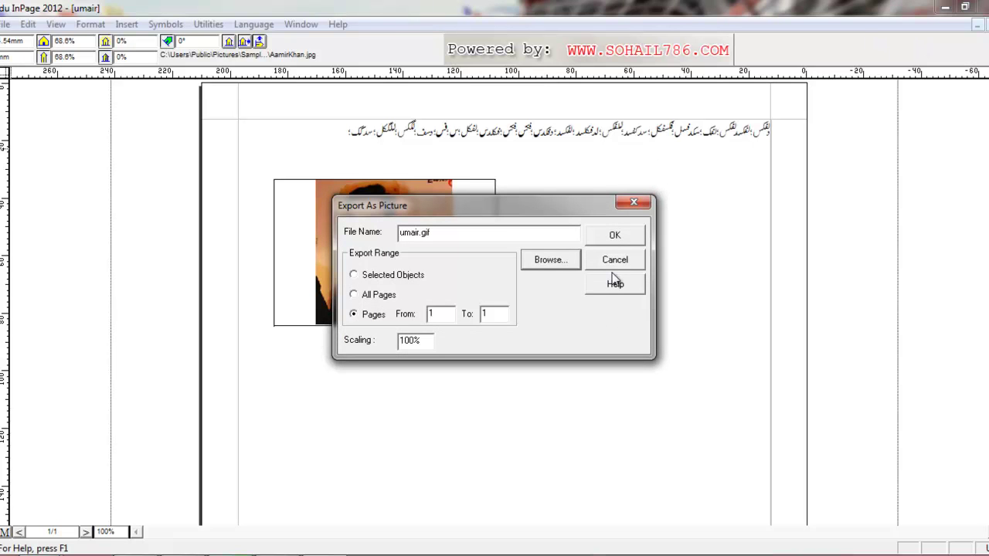
{"action": "left_click", "coordinate": [614, 259]}
- Switch to Windows Explorer and open the exported umair GIF image from the Sample Pictures folder
{"action": "left_click", "coordinate": [946, 7]}
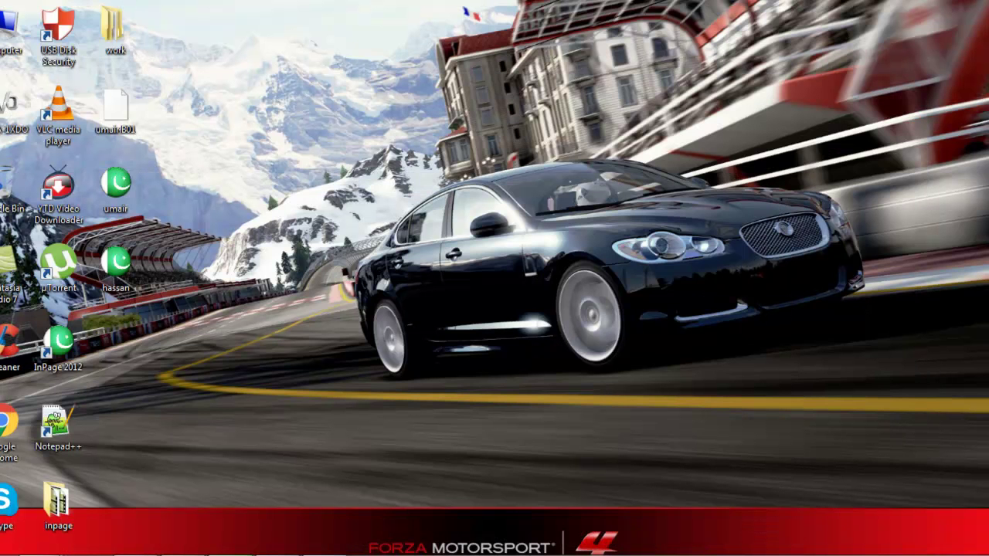
{"action": "double_click", "coordinate": [7, 31]}
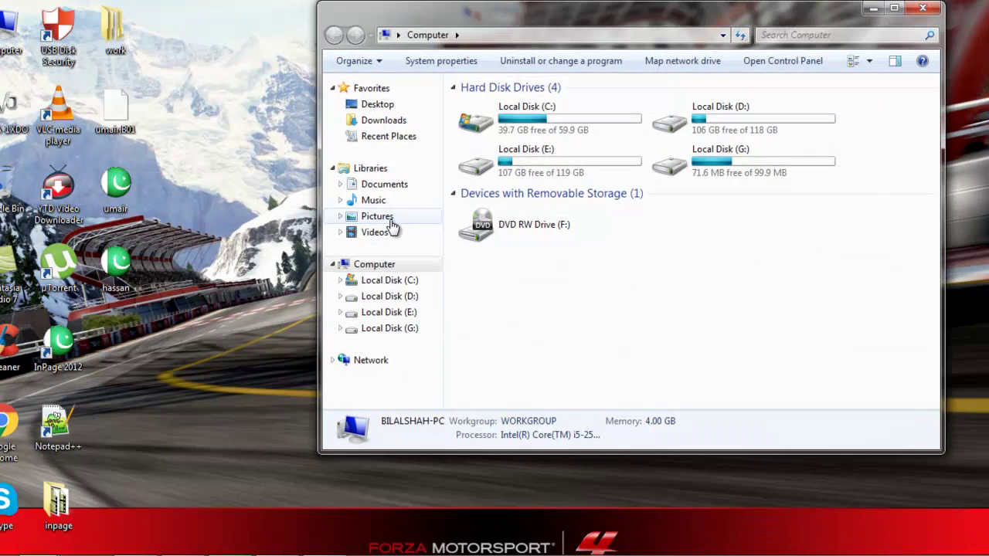
{"action": "left_click", "coordinate": [392, 225]}
{"action": "double_click", "coordinate": [489, 193]}
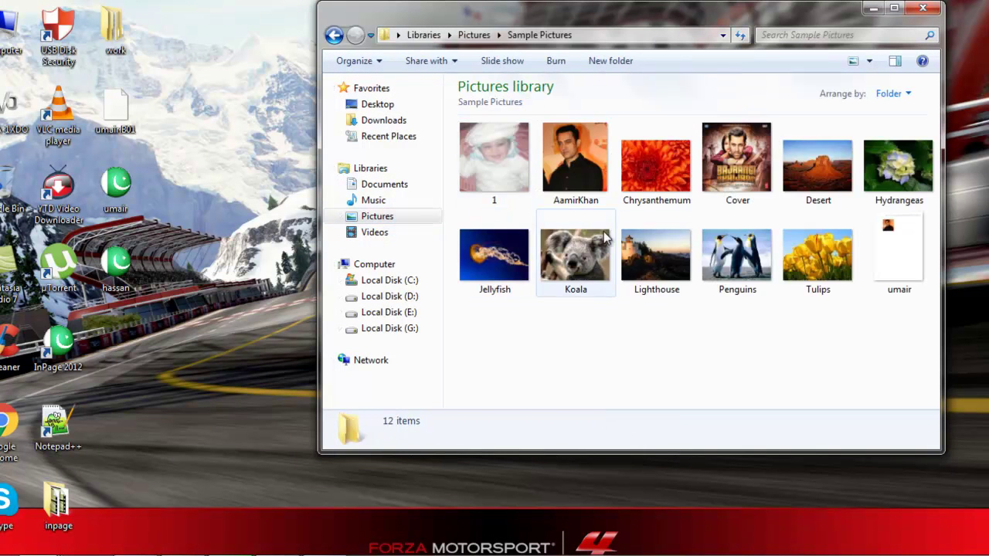
{"action": "left_click", "coordinate": [903, 256]}
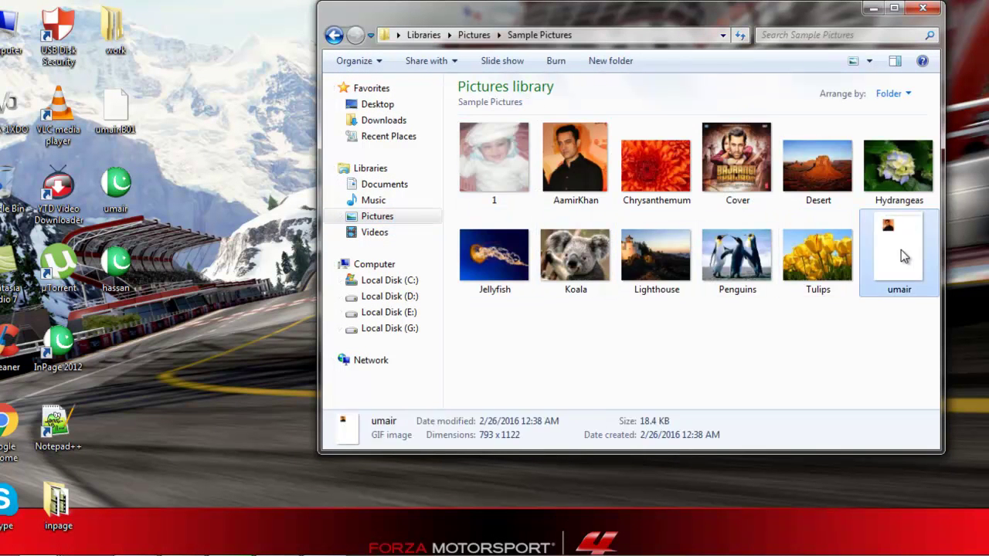
{"action": "double_click", "coordinate": [901, 249]}
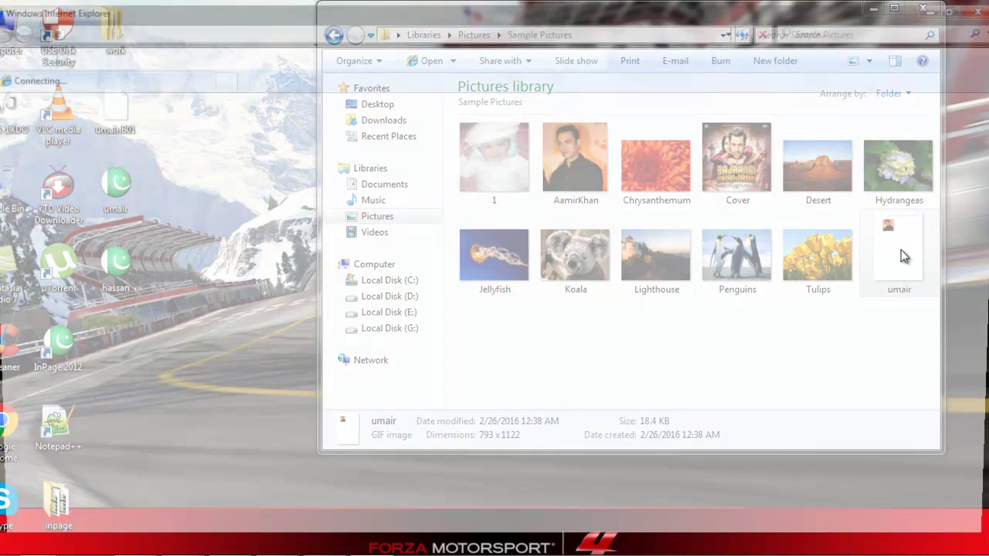
- Inspect the exported page image at 225% and 125% zoom, and close the browser window
{"action": "left_click", "coordinate": [596, 312]}
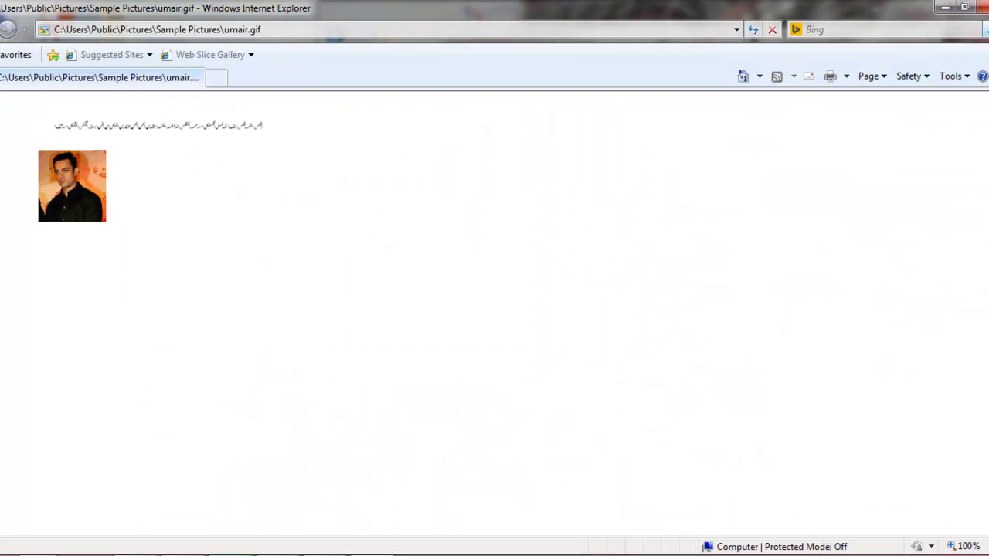
{"action": "left_click", "coordinate": [985, 29]}
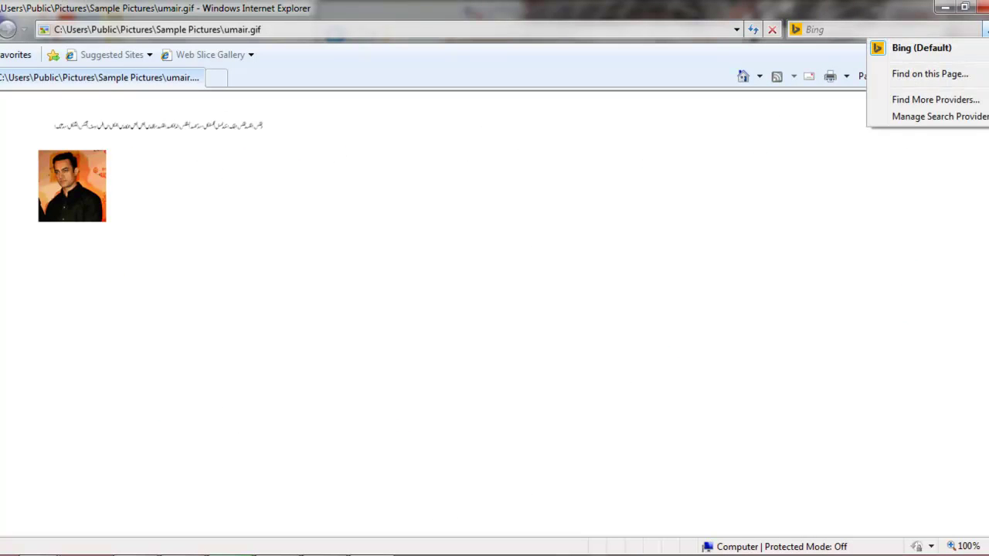
{"action": "left_click", "coordinate": [939, 74]}
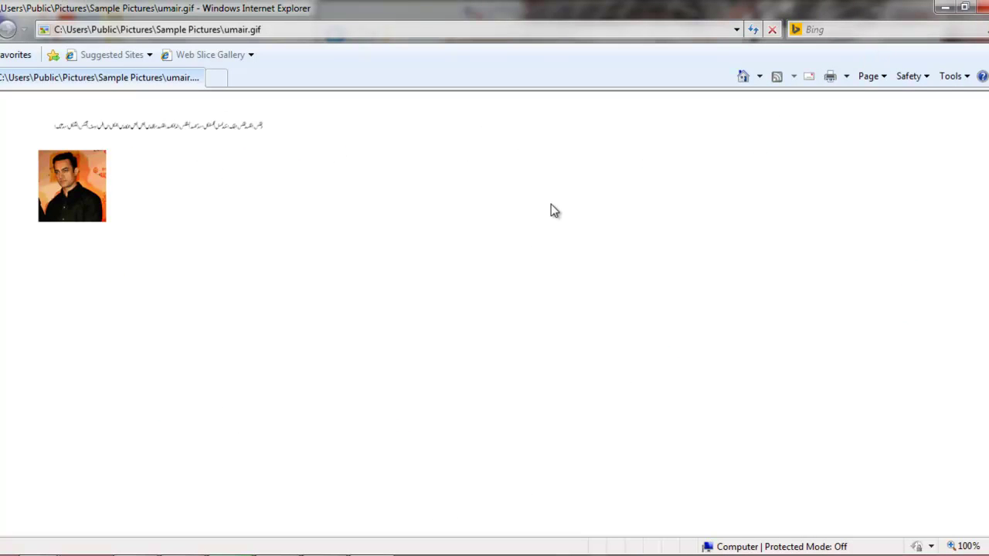
{"action": "scroll", "coordinate": [551, 204], "scroll_direction": "up", "scroll_amount": 10}
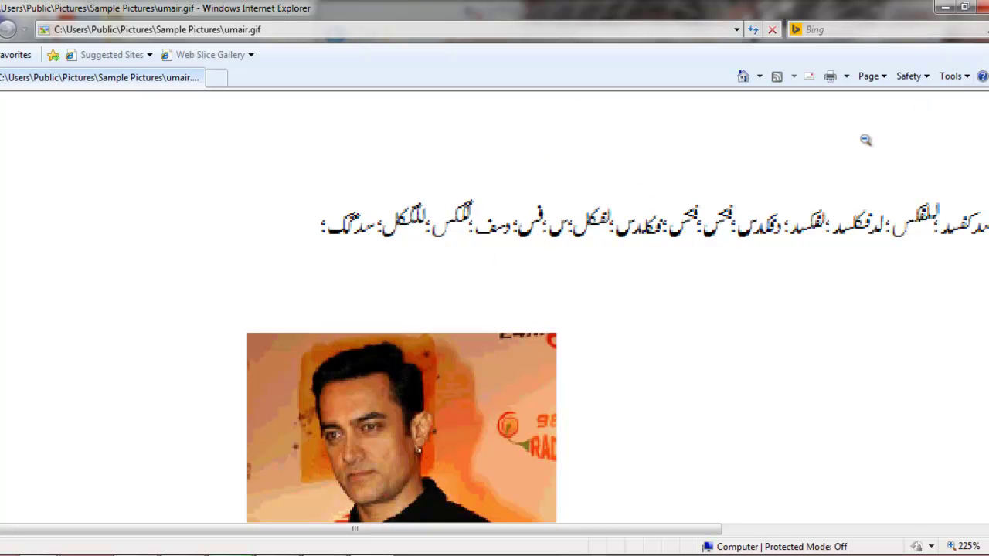
{"action": "key", "text": "ctrl+minus"}
{"action": "key", "text": "ctrl+minus"}
{"action": "key", "text": "ctrl+minus"}
{"action": "key", "text": "ctrl+minus"}
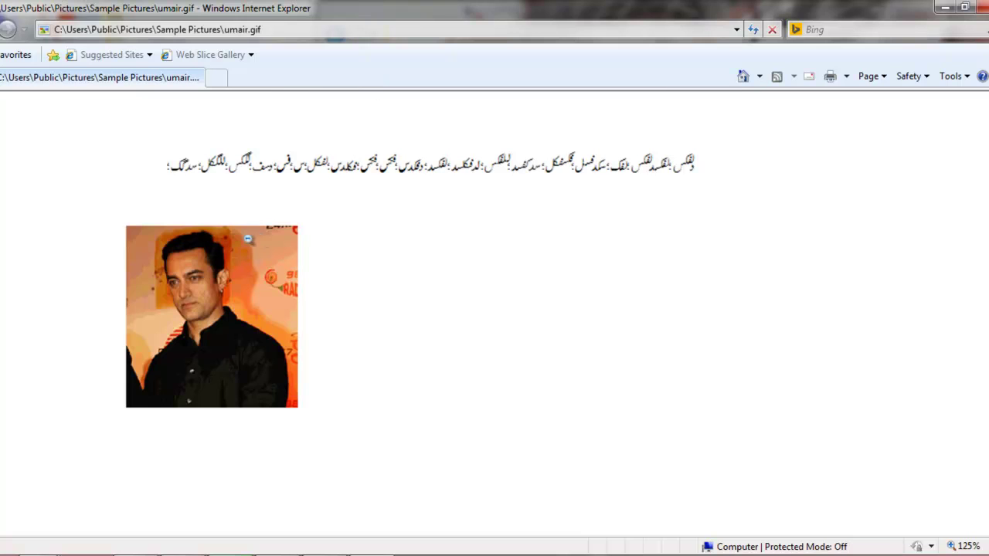
{"action": "left_click", "coordinate": [983, 7]}
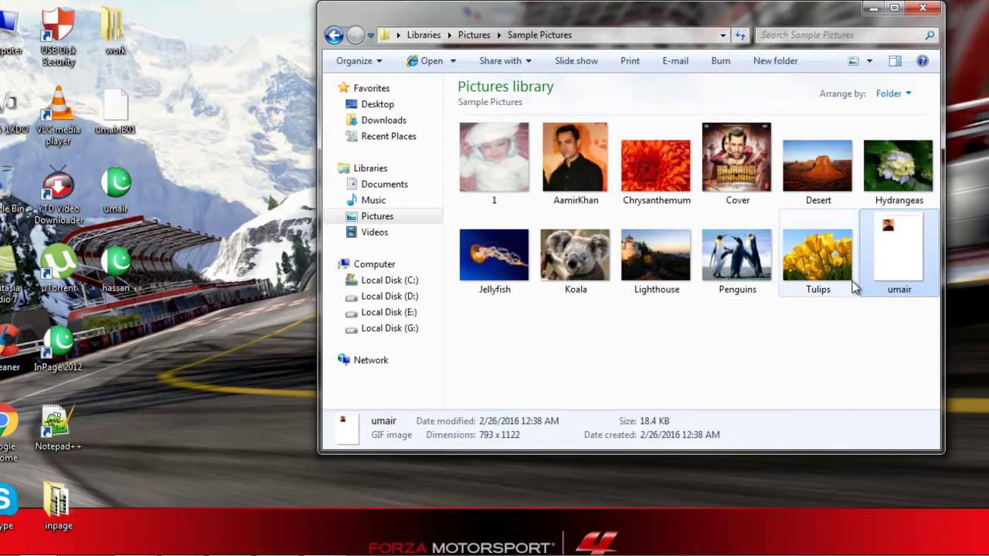
- Permanently delete the exported umair image from Sample Pictures and close the folder window
{"action": "key", "text": "shift+Delete"}
{"action": "key", "text": "Return"}
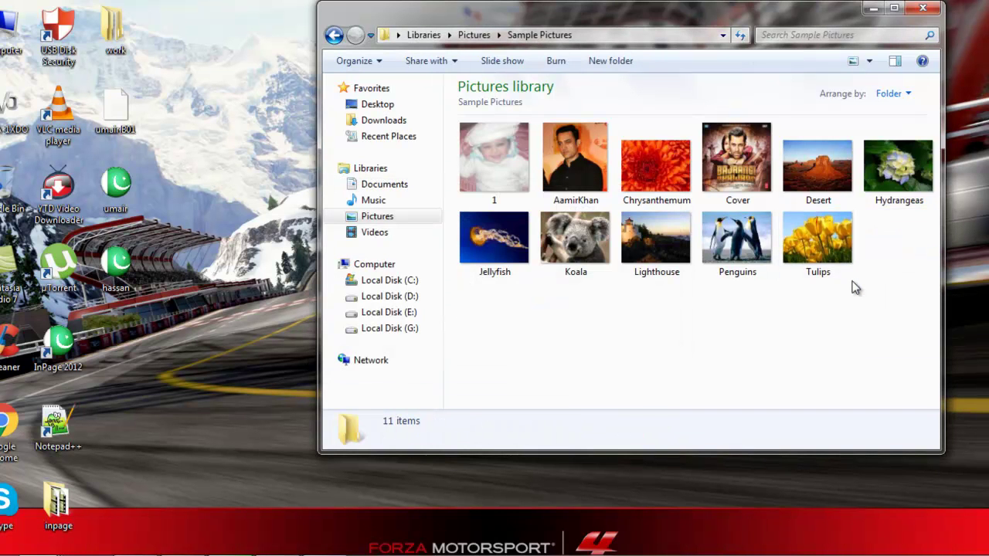
{"action": "left_click", "coordinate": [916, 11]}
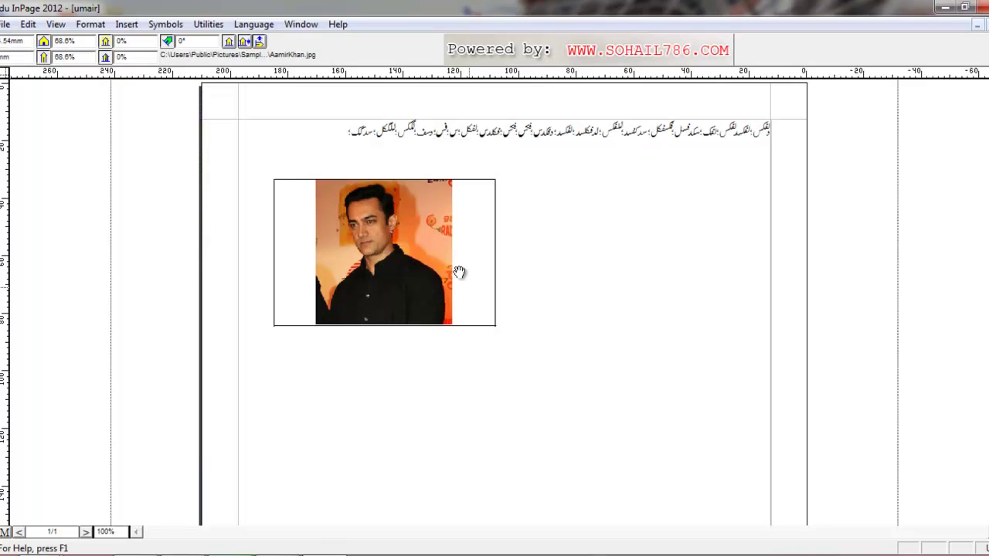
- Export page 1 as umair.gif at 100% scaling, and delete the picture frame from the page
{"action": "left_click", "coordinate": [6, 24]}
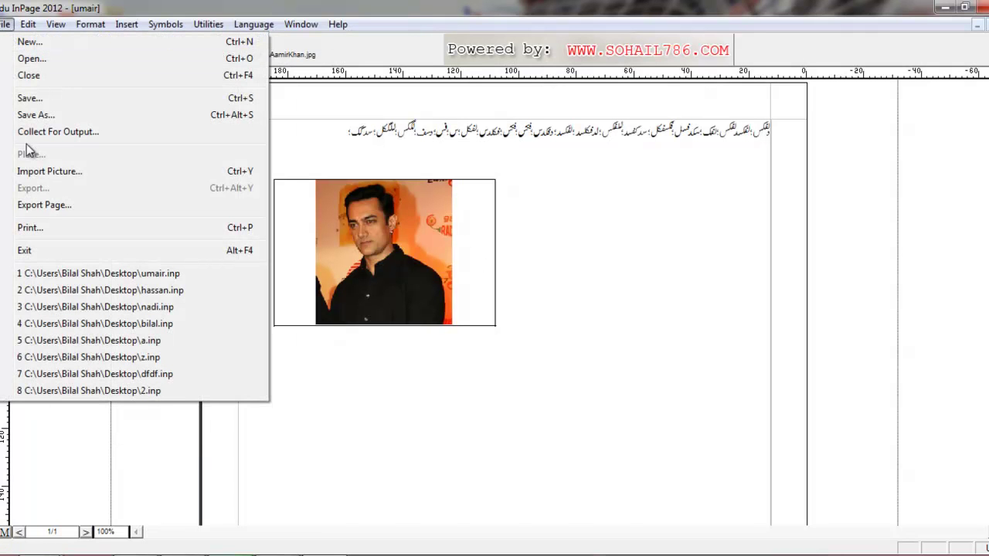
{"action": "left_click", "coordinate": [54, 204]}
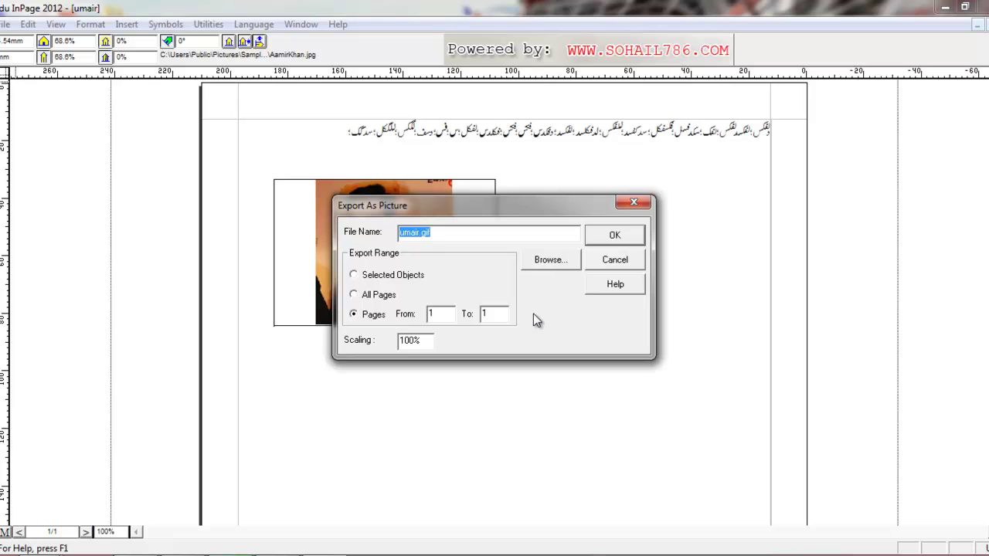
{"action": "left_click", "coordinate": [614, 239]}
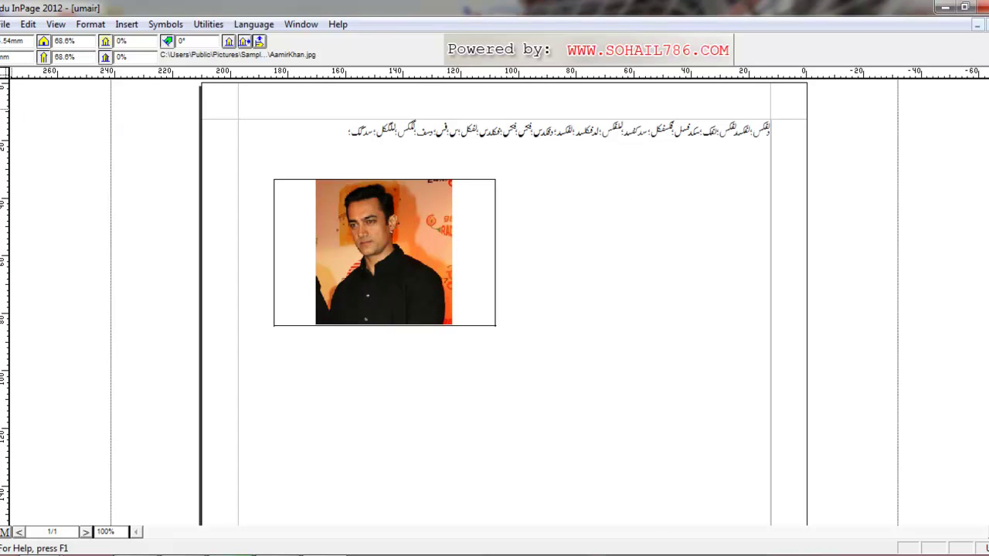
{"action": "left_click", "coordinate": [377, 239]}
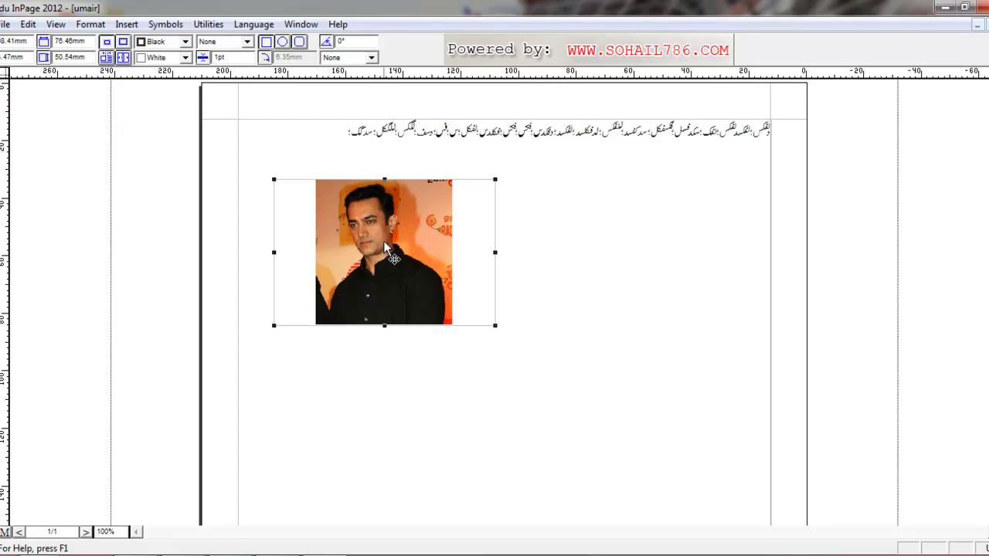
{"action": "key", "text": "Delete"}
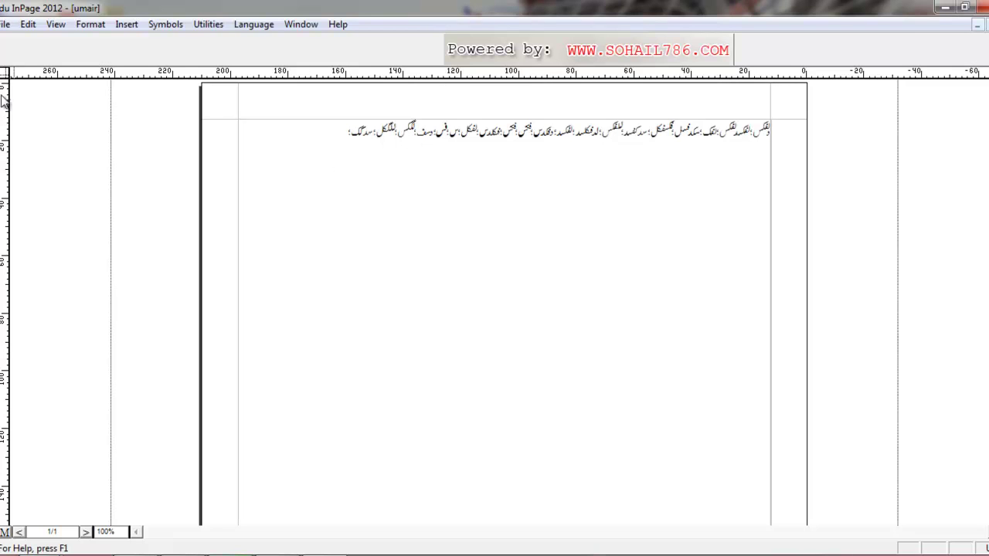
- Start another page export and choose the Desktop as the folder for the picture file
{"action": "left_click", "coordinate": [5, 24]}
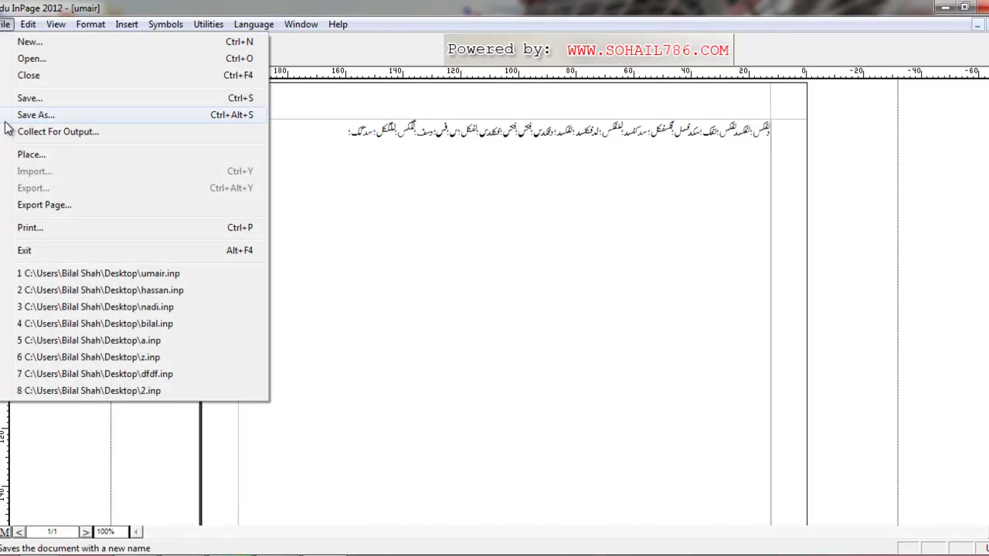
{"action": "left_click", "coordinate": [41, 207]}
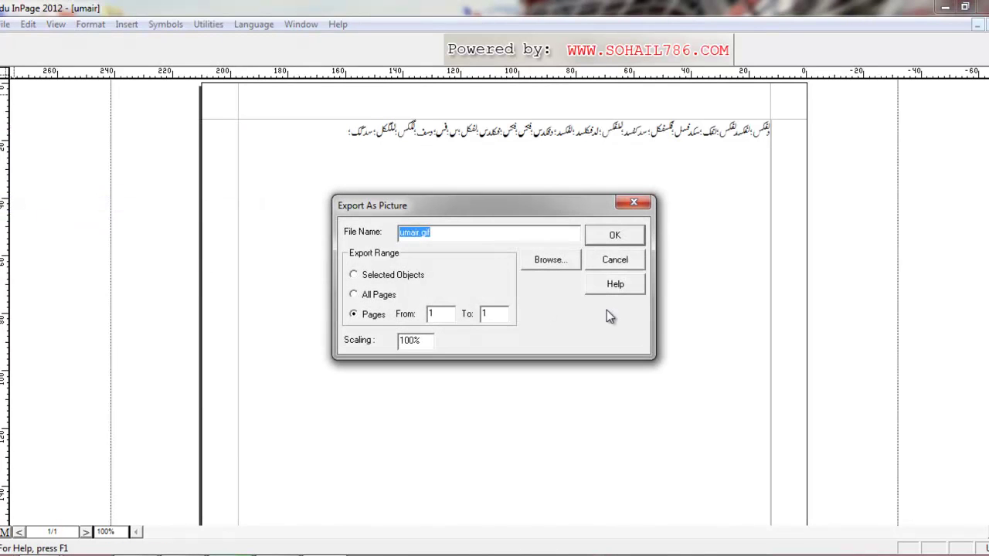
{"action": "left_click", "coordinate": [547, 263]}
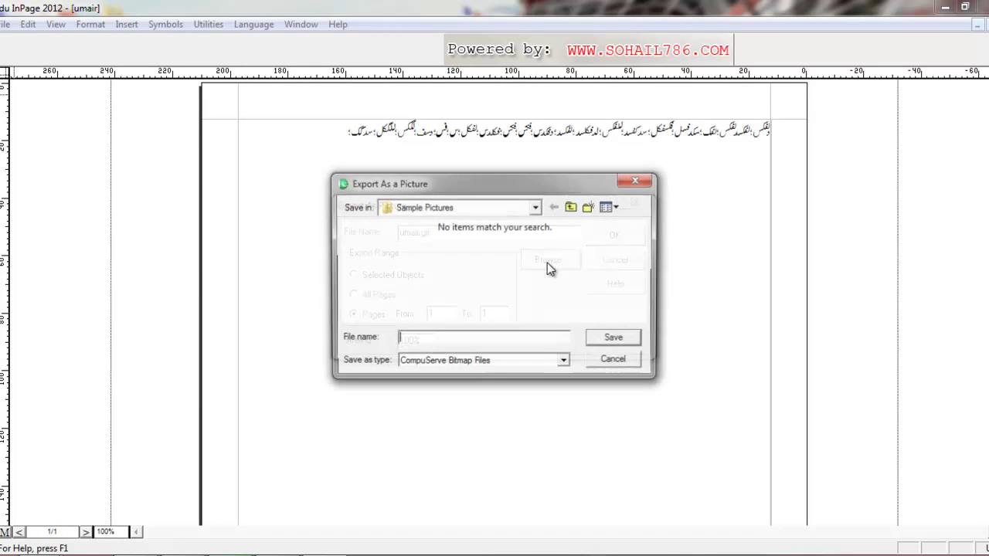
{"action": "left_click", "coordinate": [535, 207]}
{"action": "left_click", "coordinate": [475, 234]}
{"action": "left_click", "coordinate": [536, 207]}
{"action": "left_click", "coordinate": [477, 224]}
{"action": "left_click", "coordinate": [425, 339]}
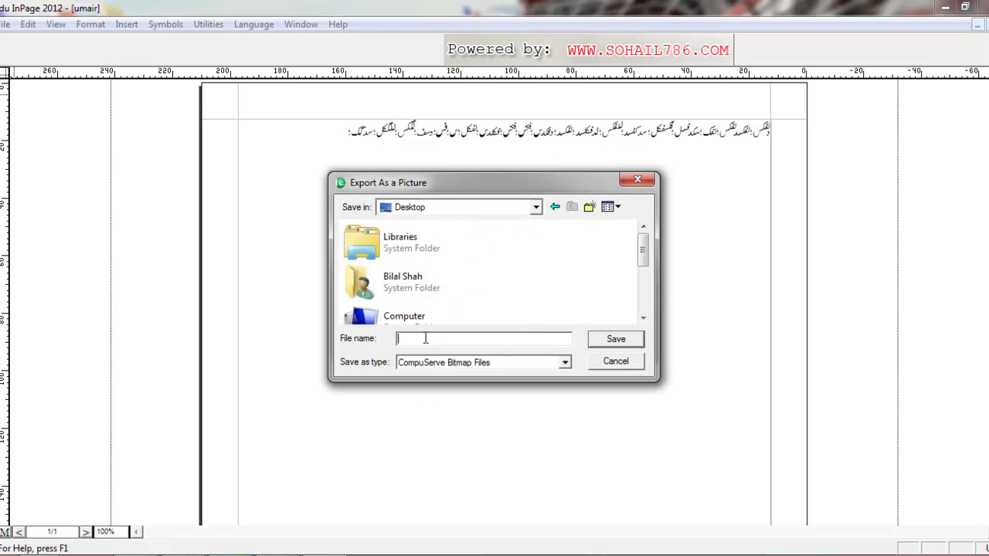
- Export page 1 as an Encapsulated PostScript file named umair at 100% scaling
{"action": "left_click", "coordinate": [567, 362]}
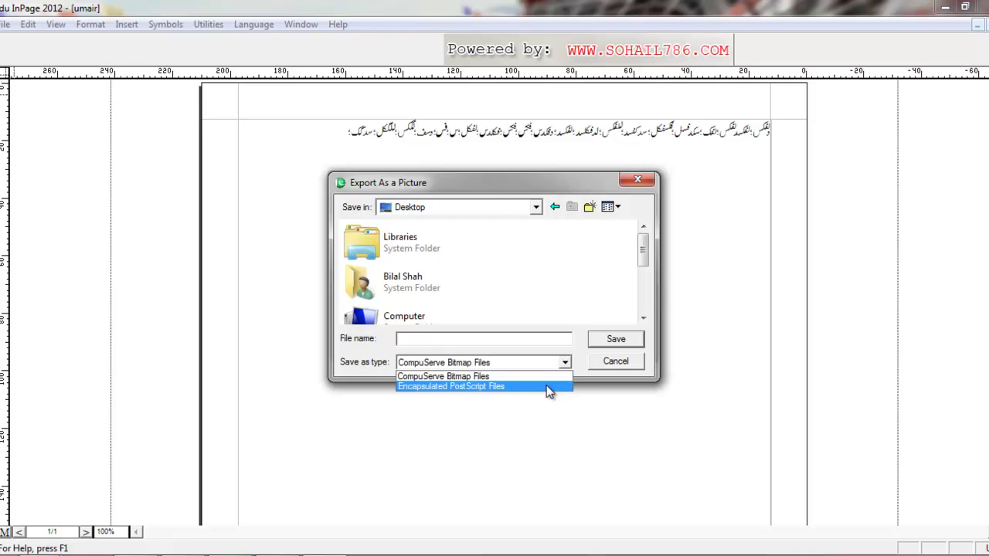
{"action": "left_click", "coordinate": [548, 388]}
{"action": "left_click", "coordinate": [519, 342]}
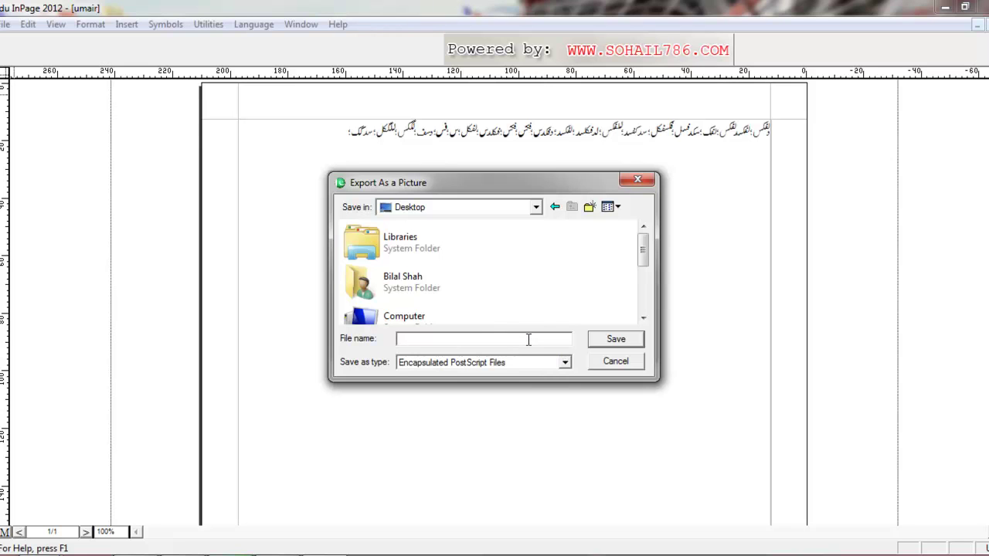
{"action": "type", "text": "umair"}
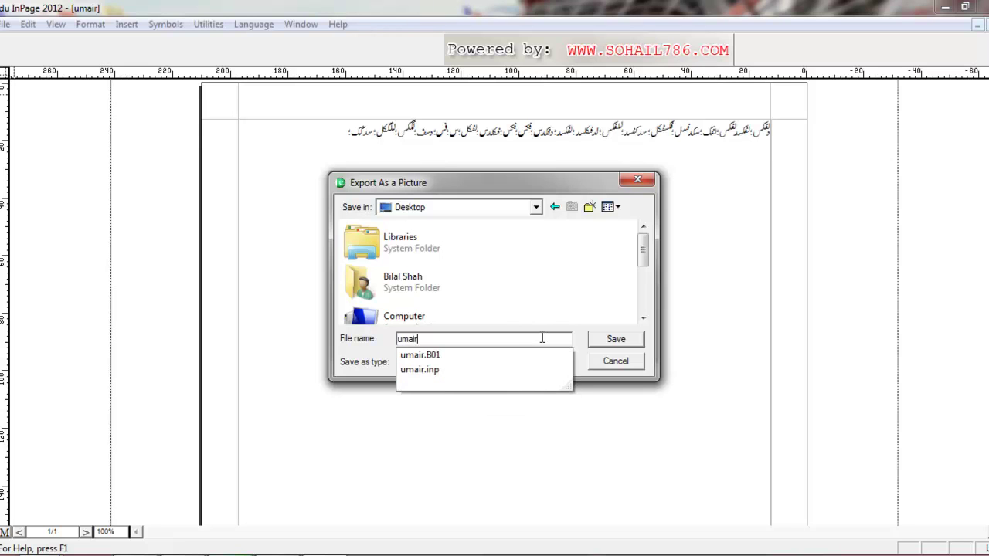
{"action": "key", "text": "Return"}
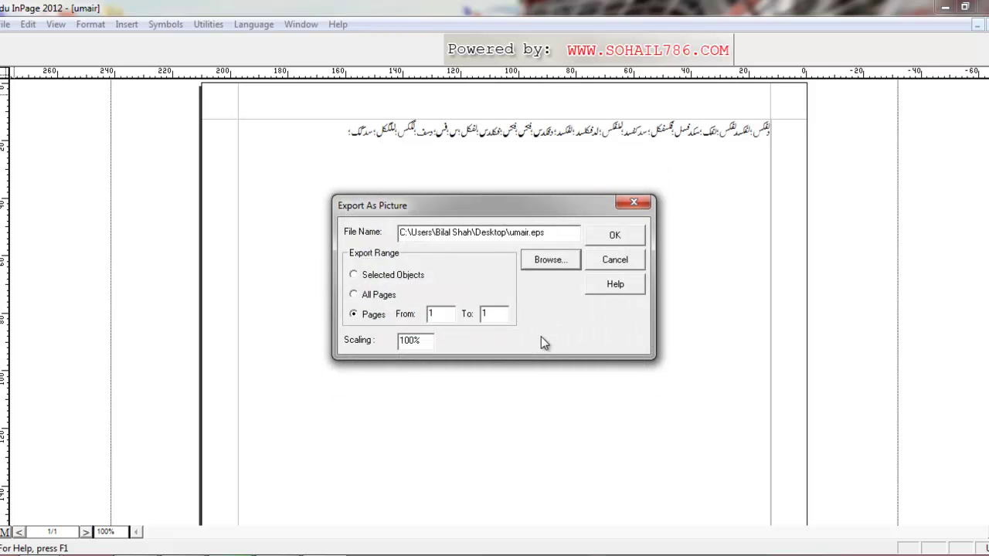
{"action": "left_click", "coordinate": [618, 240]}
- Switch to the Windows desktop and permanently delete the exported umair EPS file
{"action": "left_click", "coordinate": [944, 7]}
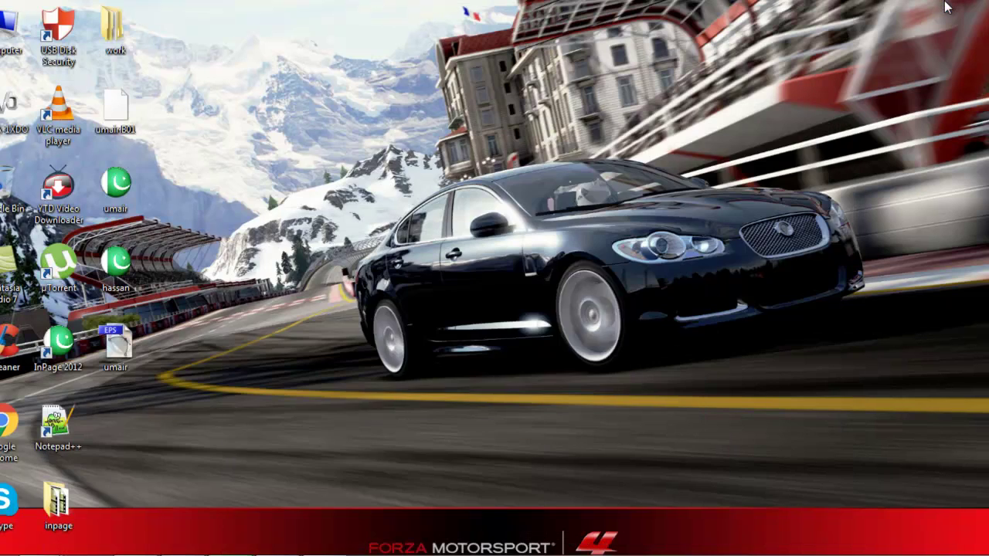
{"action": "left_click", "coordinate": [127, 361]}
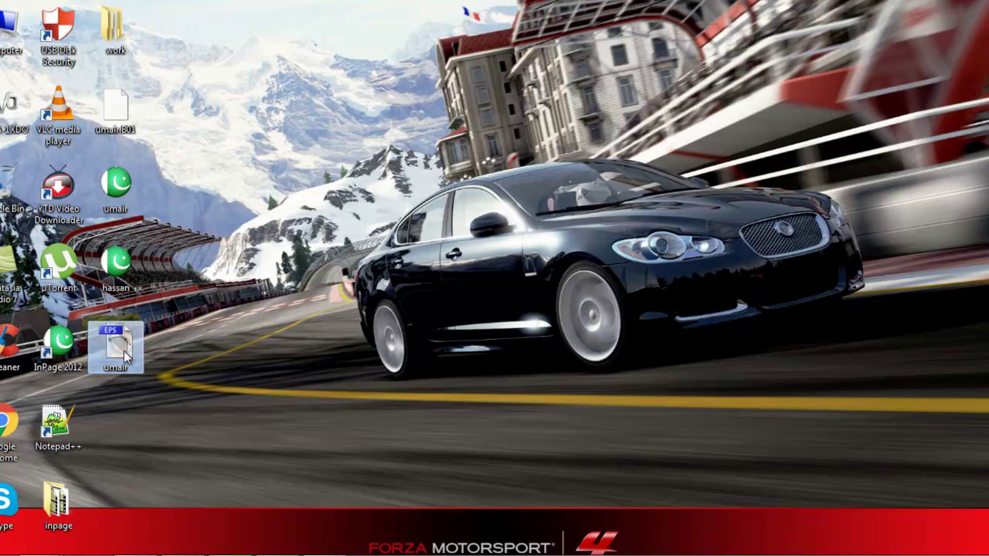
{"action": "mouse_move", "coordinate": [124, 353]}
{"action": "key", "text": "Delete"}
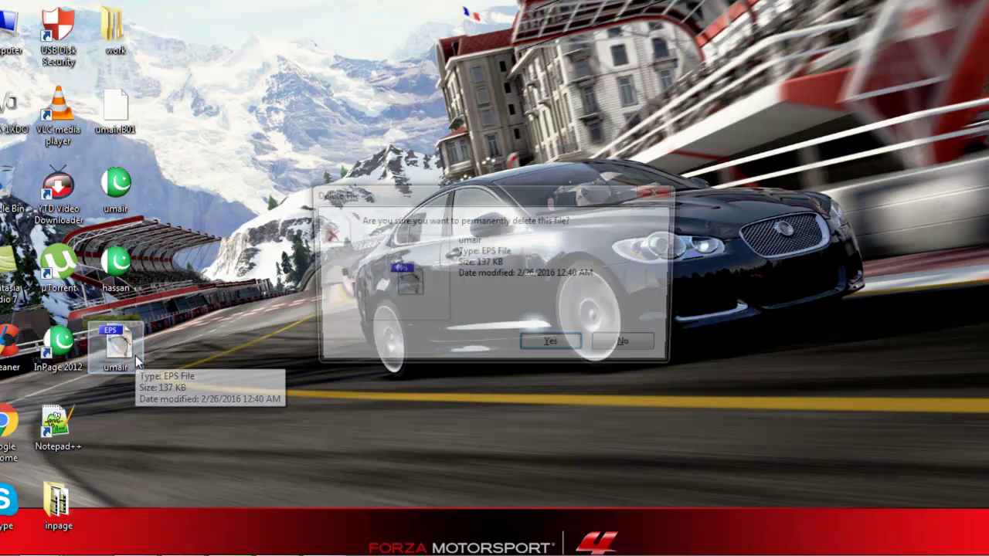
{"action": "key", "text": "Return"}
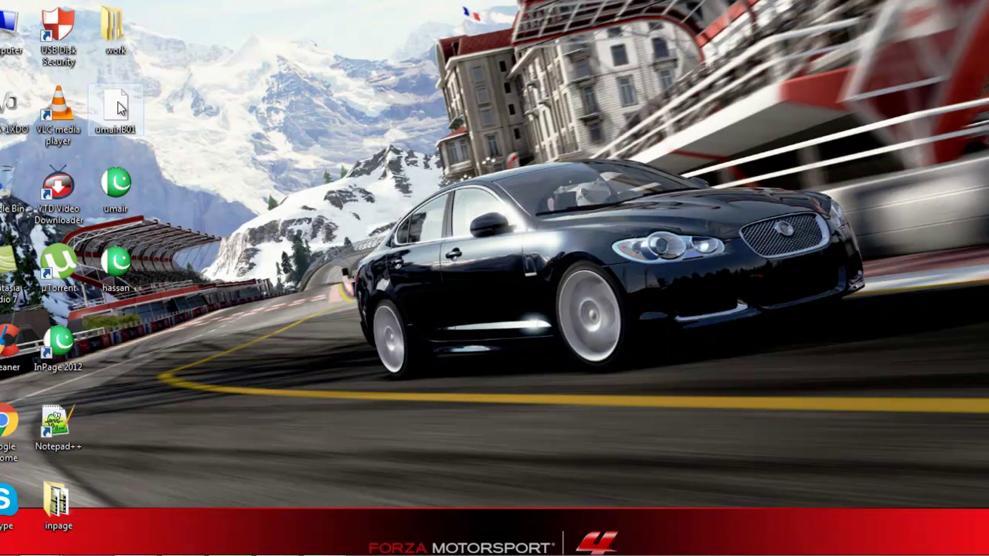
- Switch back to InPage and delete the line of Urdu text from the page
{"action": "left_click", "coordinate": [367, 545]}
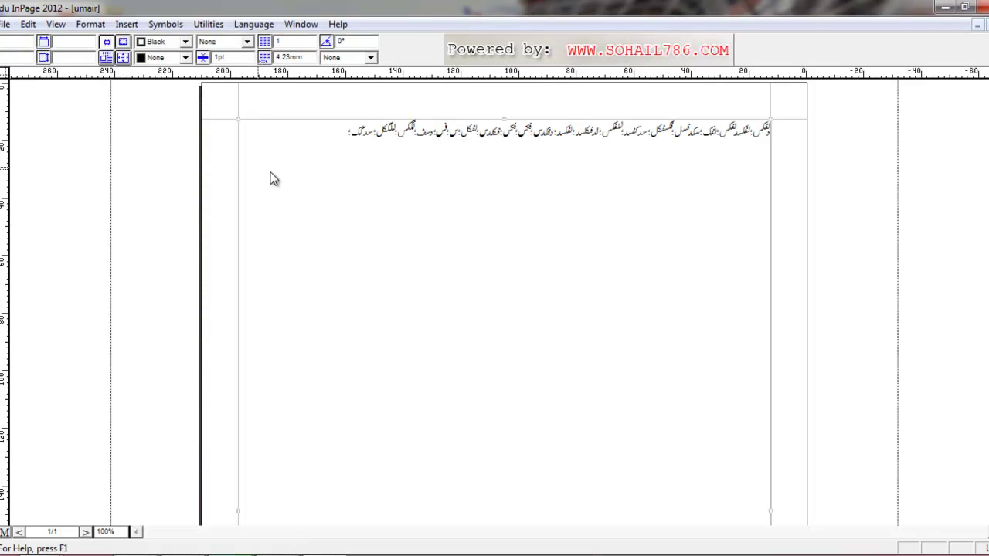
{"action": "left_click_drag", "start_coordinate": [364, 124], "coordinate": [903, 158]}
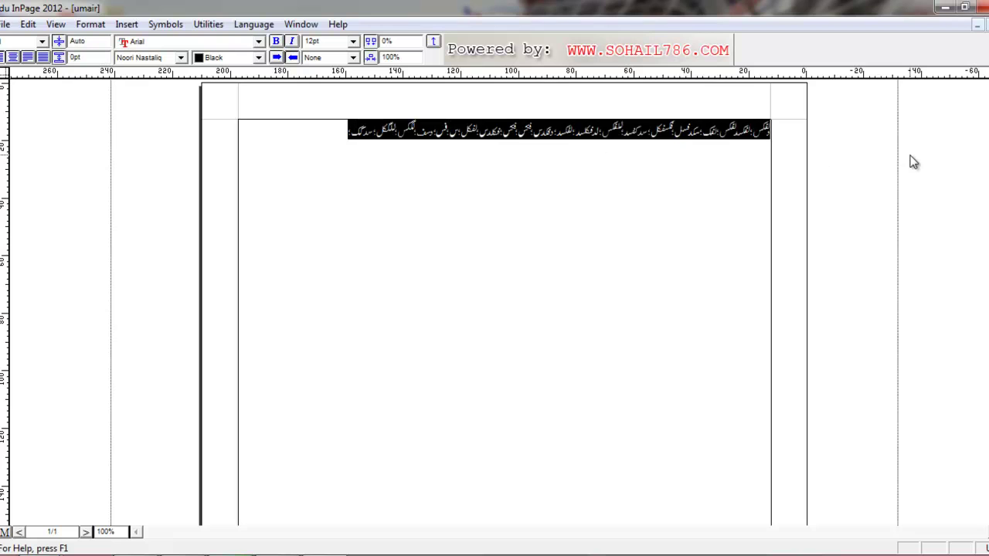
{"action": "key", "text": "Delete"}
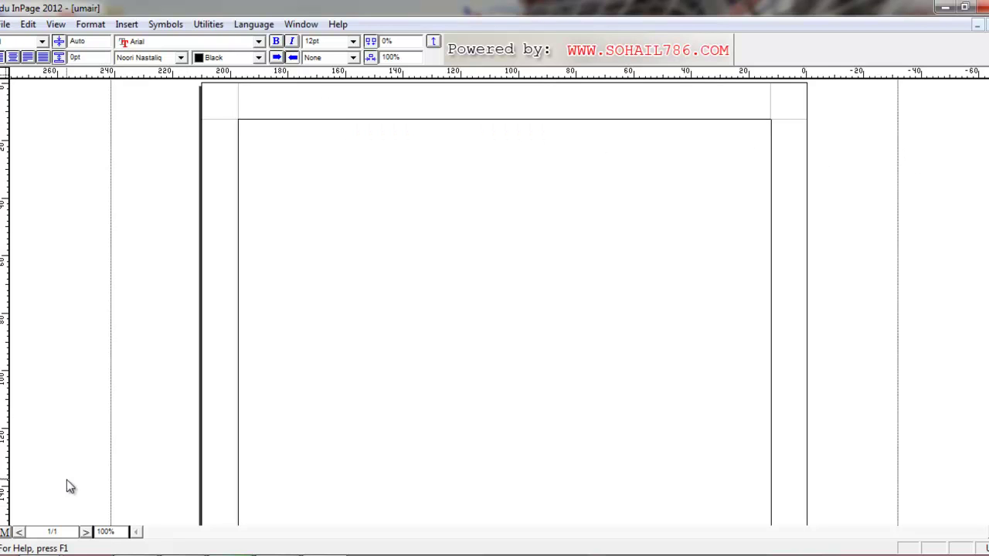
- Draw a rounded picture frame about 65 mm by 32 mm in the upper-left area of the page
{"action": "double_click", "coordinate": [113, 532]}
{"action": "type", "text": "150"}
{"action": "key", "text": "Return"}
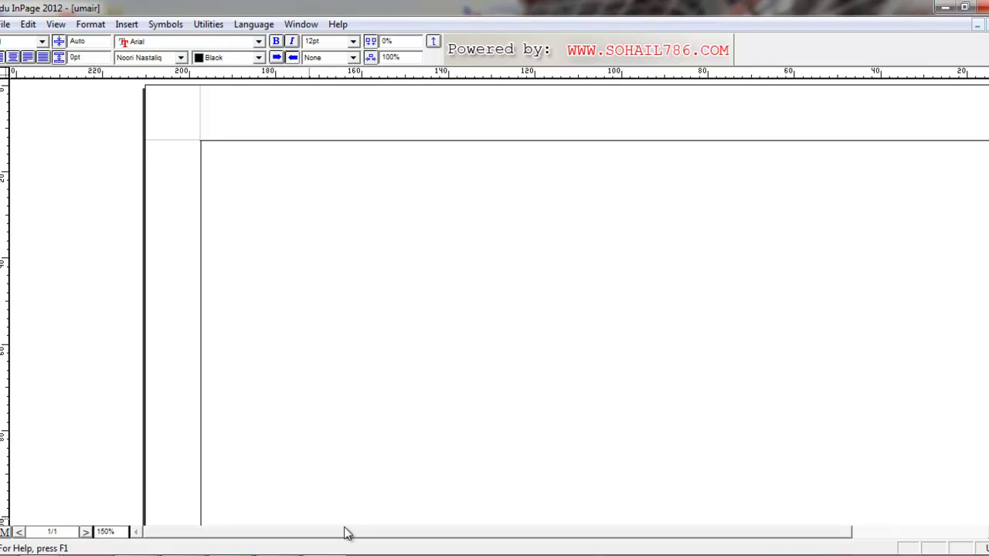
{"action": "left_click_drag", "start_coordinate": [347, 536], "coordinate": [399, 536]}
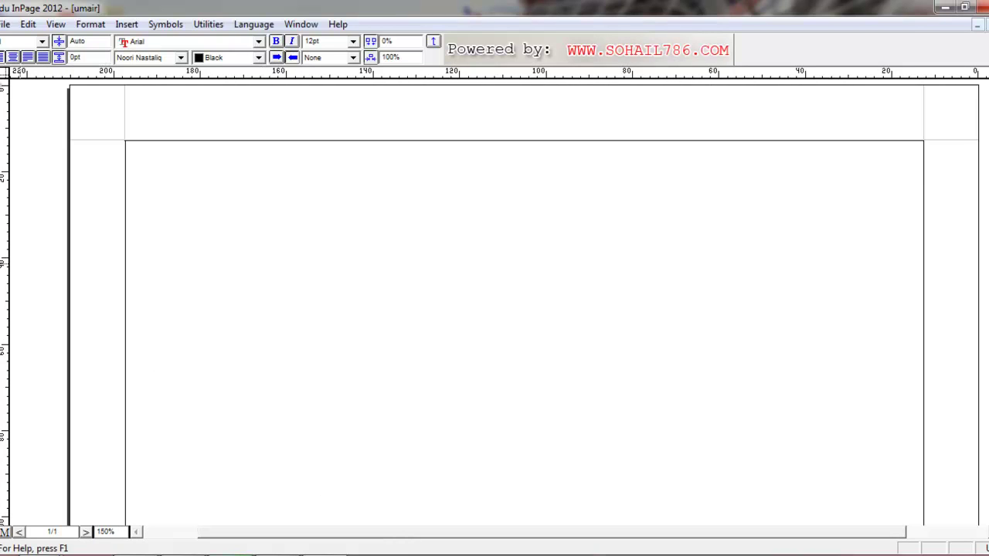
{"action": "left_click", "coordinate": [6, 24]}
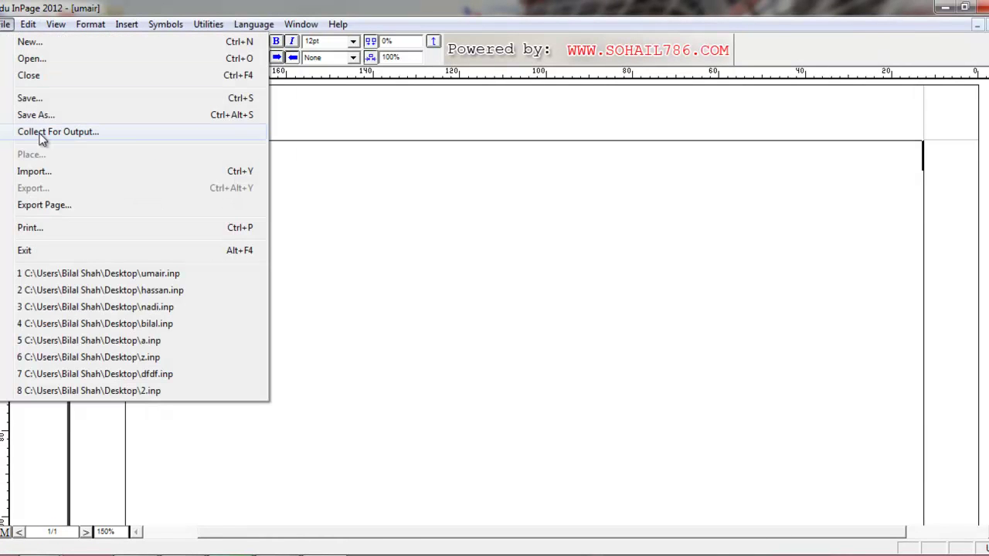
{"action": "left_click", "coordinate": [431, 192]}
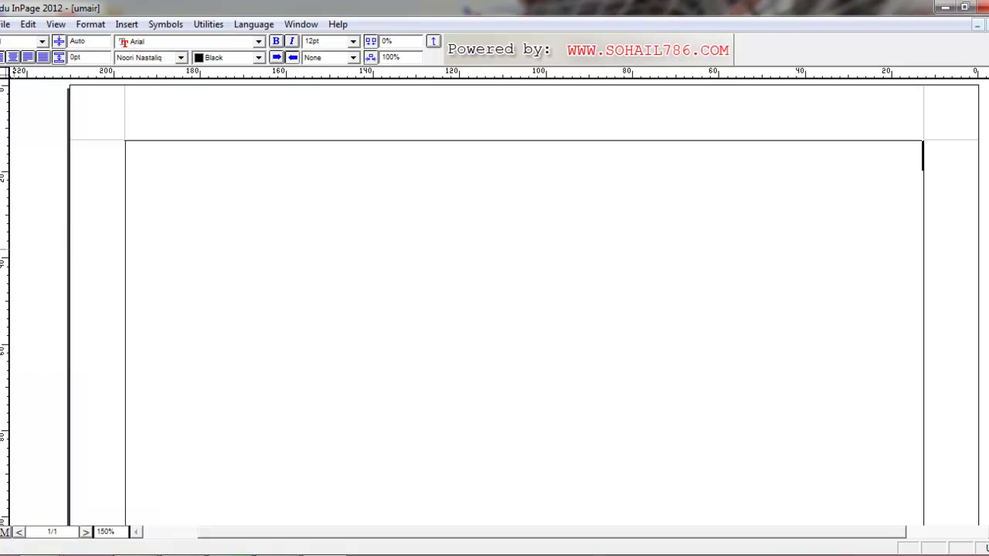
{"action": "left_click_drag", "start_coordinate": [177, 207], "coordinate": [459, 346]}
{"action": "left_click", "coordinate": [544, 224]}
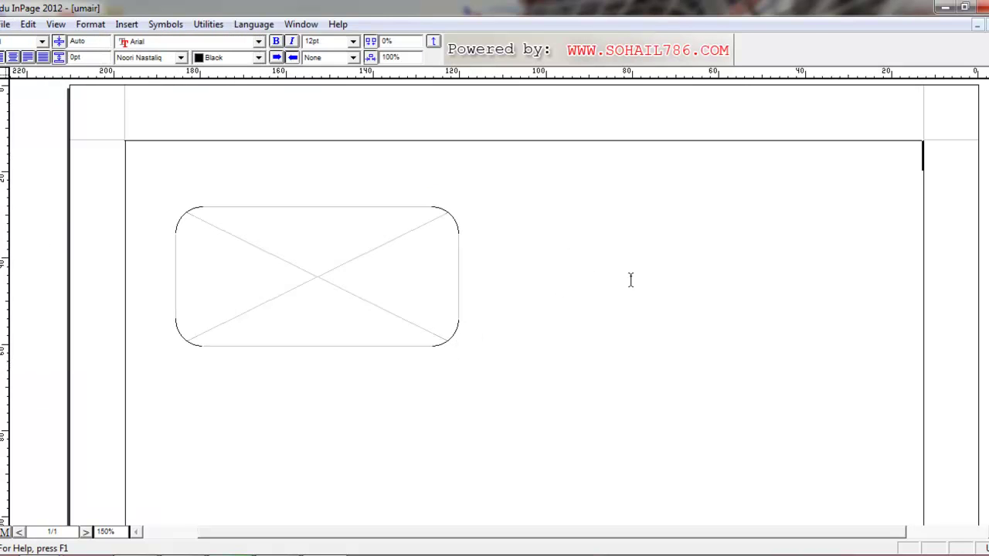
- Draw a second rounded picture frame about 95 mm by 41 mm beside the first, reaching the page's right margin
{"action": "left_click", "coordinate": [268, 248]}
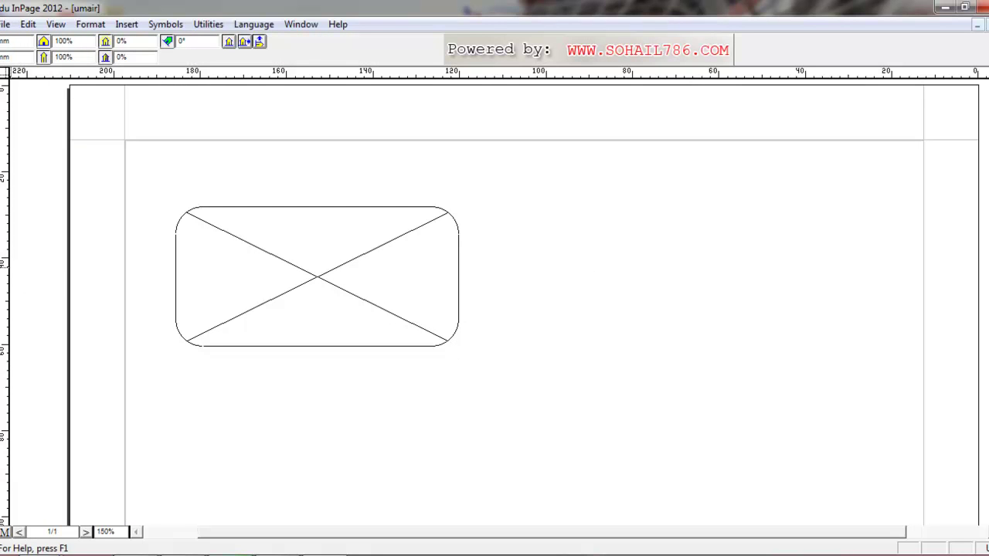
{"action": "left_click", "coordinate": [33, 233]}
{"action": "left_click_drag", "start_coordinate": [511, 202], "coordinate": [924, 379]}
- Import the AamirKhan picture from the Sample Pictures folder into the smaller rounded frame
{"action": "left_click", "coordinate": [286, 250]}
{"action": "right_click", "coordinate": [285, 250]}
{"action": "left_click", "coordinate": [305, 275]}
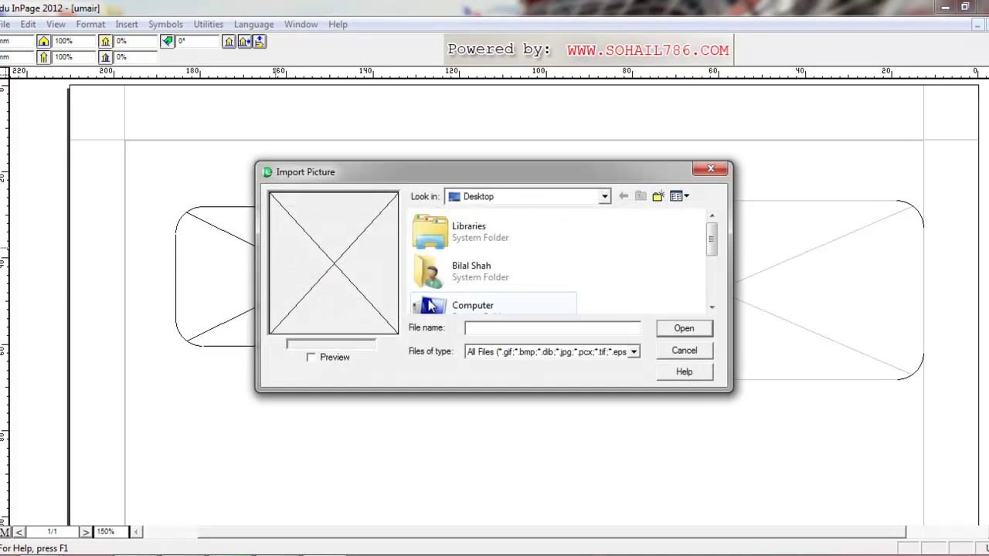
{"action": "left_click", "coordinate": [605, 196]}
{"action": "left_click", "coordinate": [523, 235]}
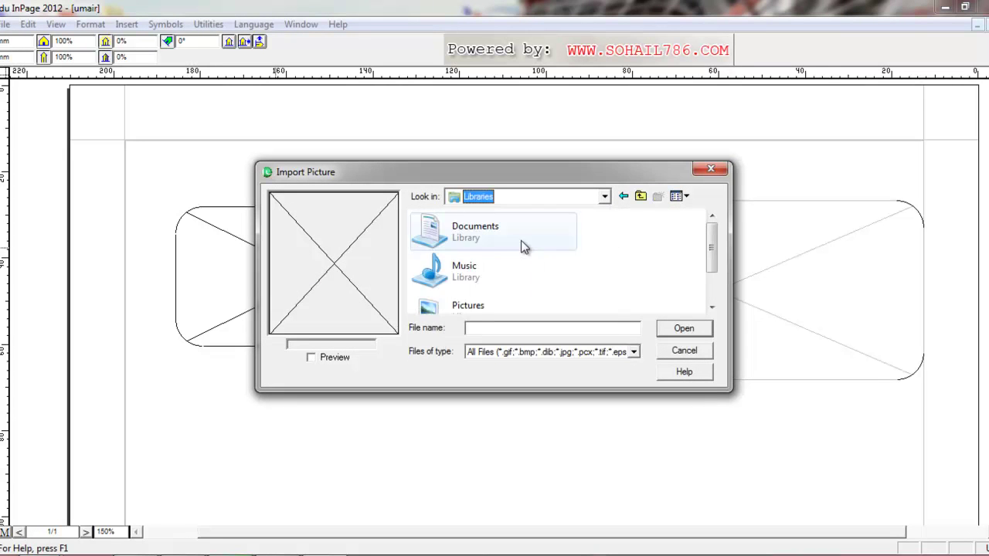
{"action": "double_click", "coordinate": [473, 305]}
{"action": "double_click", "coordinate": [467, 284]}
{"action": "left_click", "coordinate": [517, 251]}
{"action": "left_click", "coordinate": [684, 329]}
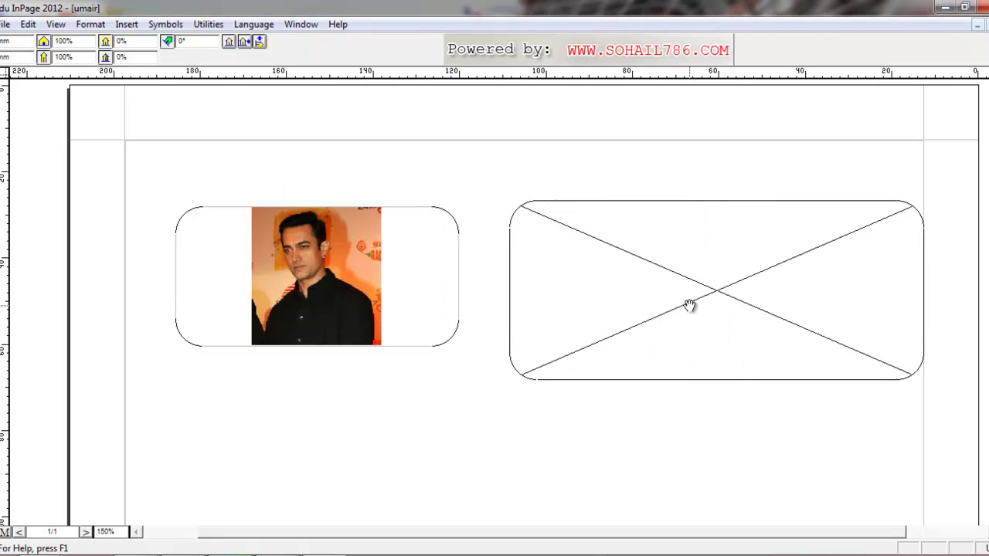
- Import the picture named 1 from Sample Pictures into the larger rounded frame, and deselect the frame
{"action": "right_click", "coordinate": [689, 306]}
{"action": "left_click", "coordinate": [715, 328]}
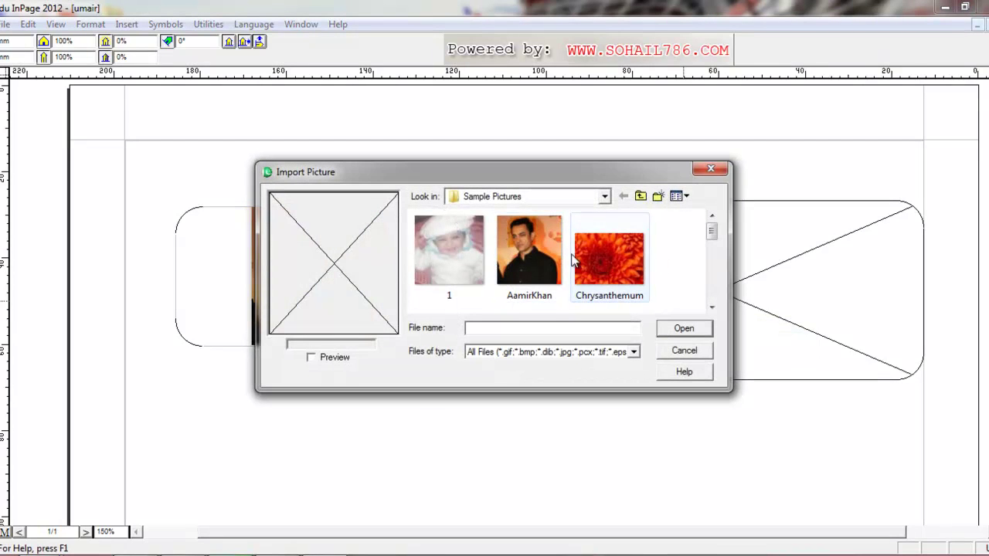
{"action": "left_click", "coordinate": [449, 271]}
{"action": "left_click", "coordinate": [685, 329]}
{"action": "left_click", "coordinate": [673, 442]}
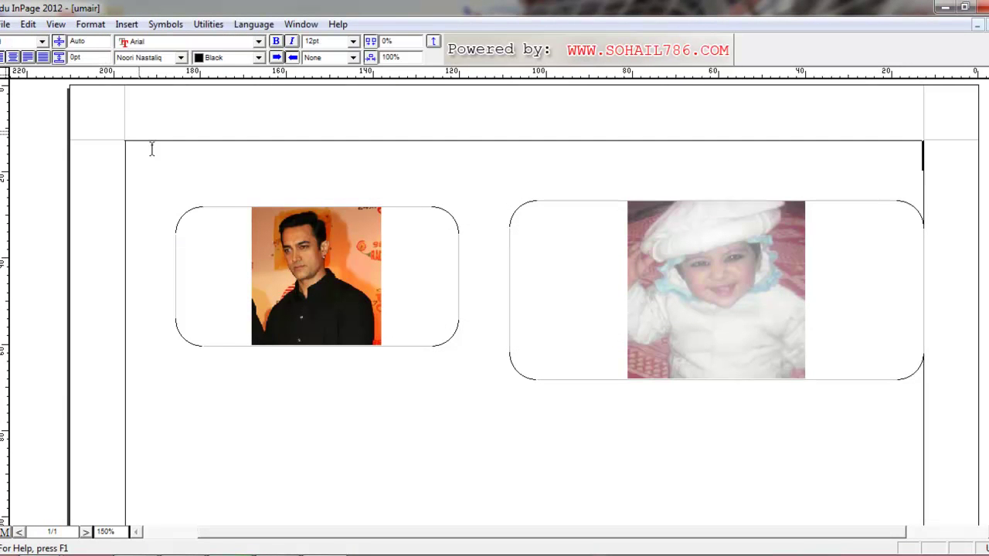
- Collect the document for output to the Desktop under the file name bilal
{"action": "left_click", "coordinate": [5, 24]}
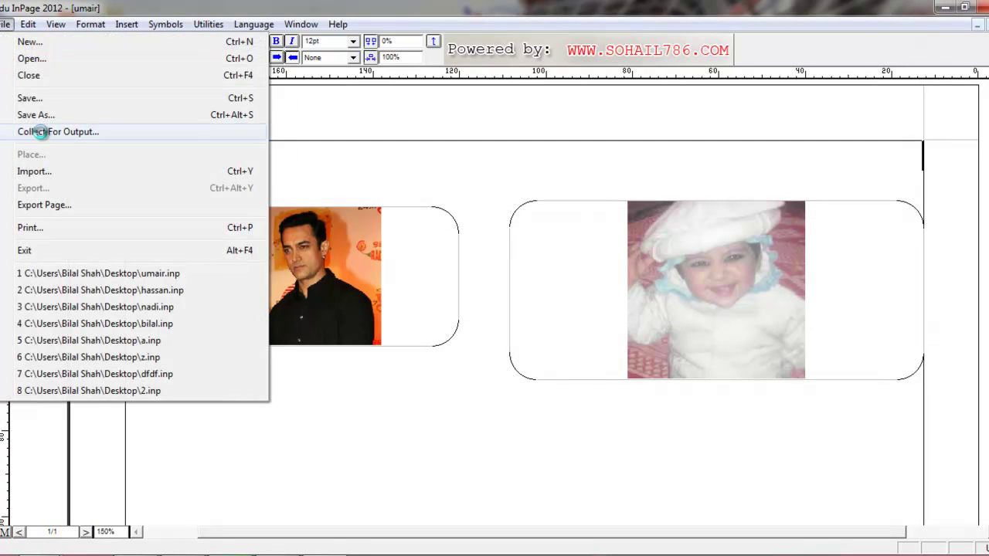
{"action": "left_click", "coordinate": [47, 133]}
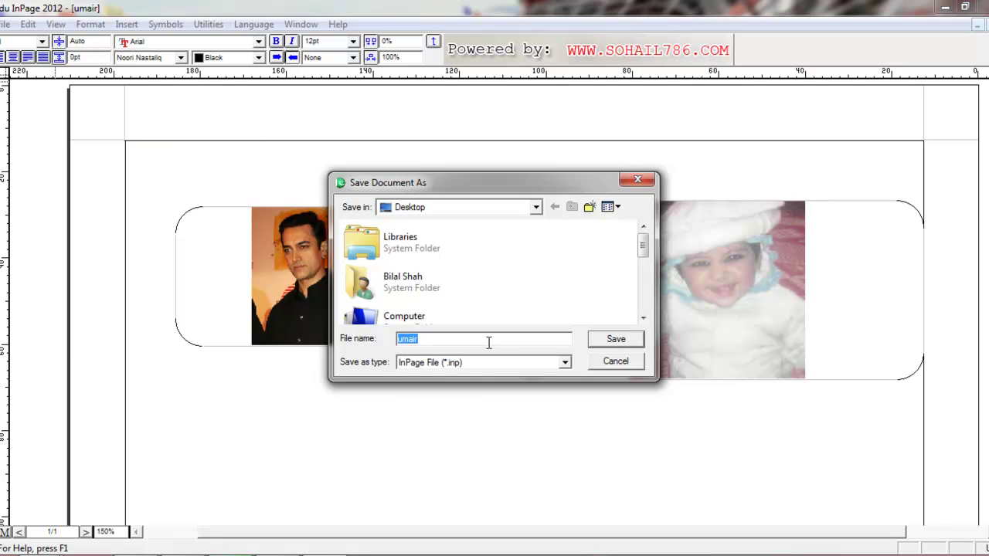
{"action": "type", "text": "bilal"}
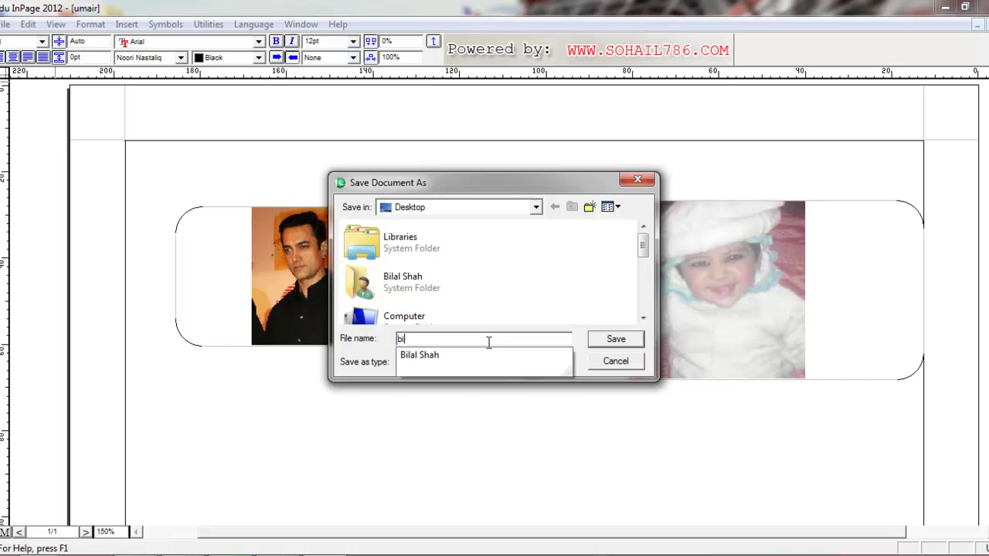
{"action": "left_click", "coordinate": [609, 341]}
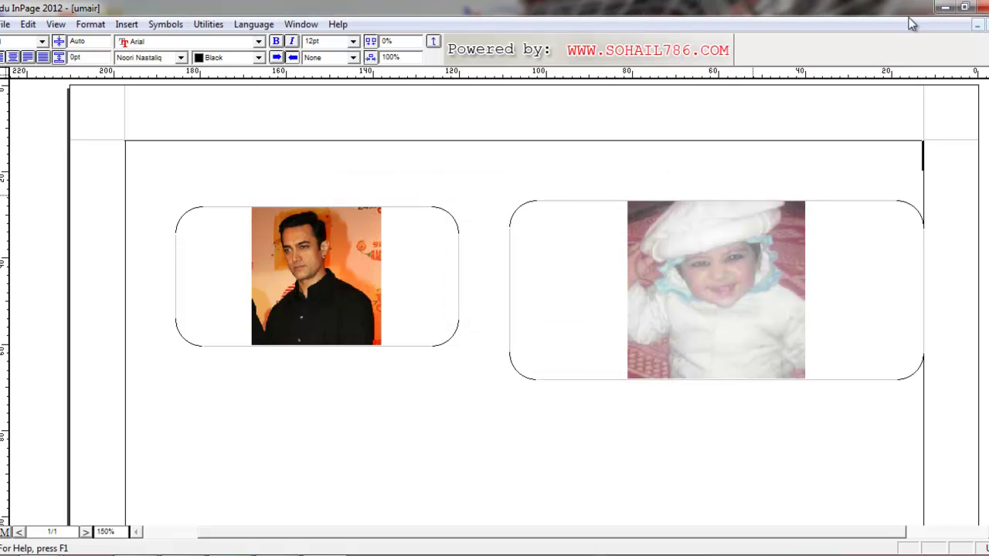
- Check the collected picture 1 on the Desktop, close it, and return to the umair document in InPage
{"action": "left_click", "coordinate": [946, 7]}
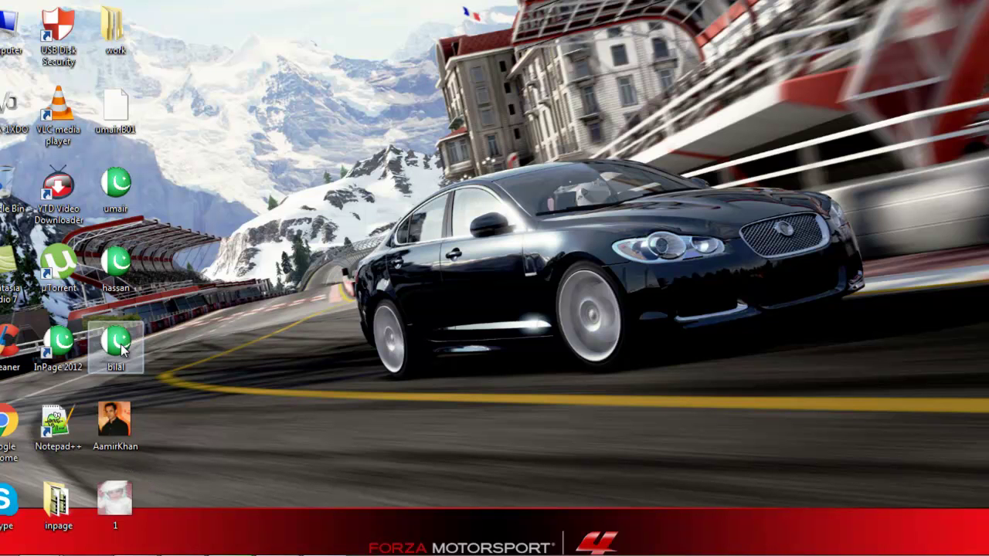
{"action": "double_click", "coordinate": [116, 498]}
{"action": "key", "text": "alt+F4"}
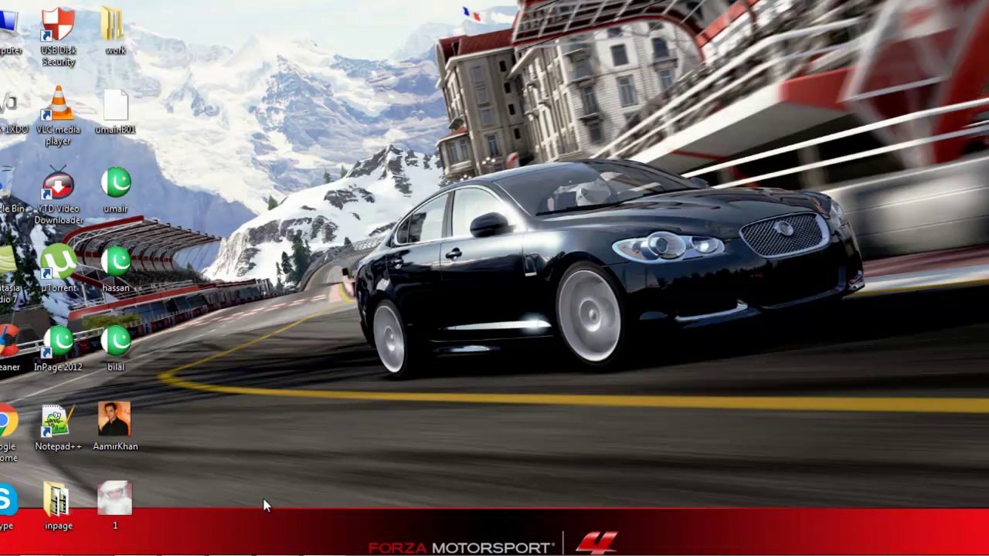
{"action": "left_click", "coordinate": [370, 515]}
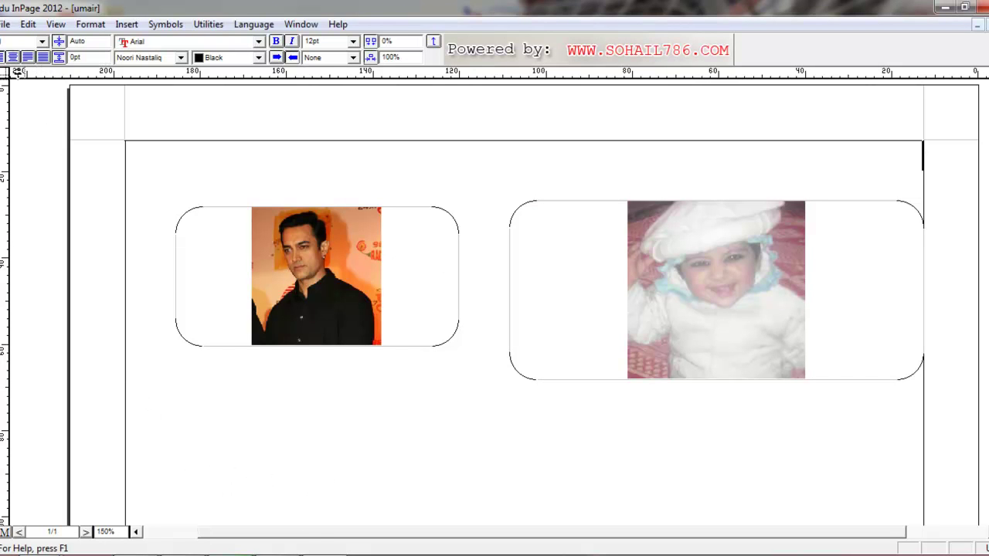
- Delete the AamirKhan picture from inside the smaller rounded frame
{"action": "left_click", "coordinate": [8, 24]}
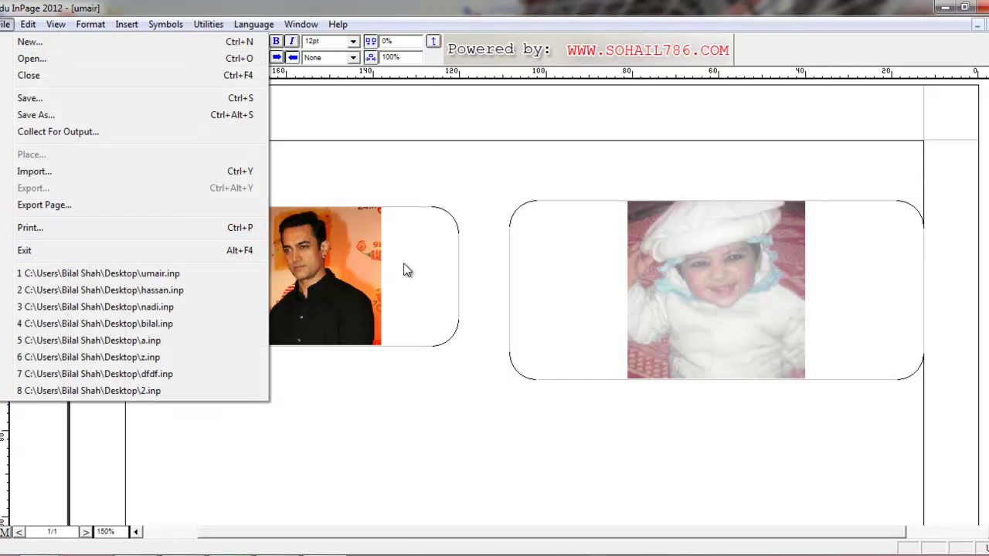
{"action": "left_click", "coordinate": [348, 263]}
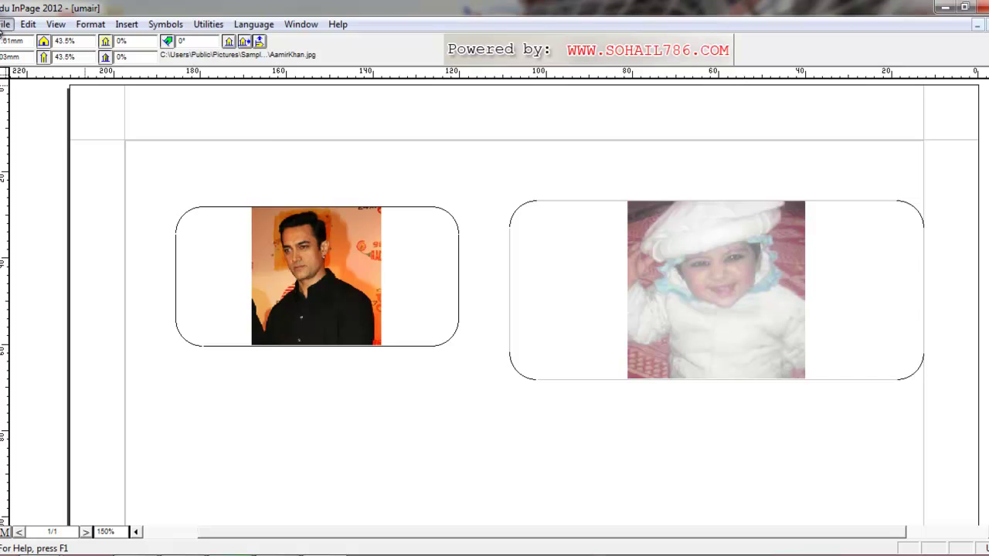
{"action": "left_click", "coordinate": [4, 24]}
{"action": "left_click", "coordinate": [288, 253]}
{"action": "key", "text": "Delete"}
{"action": "left_click", "coordinate": [4, 24]}
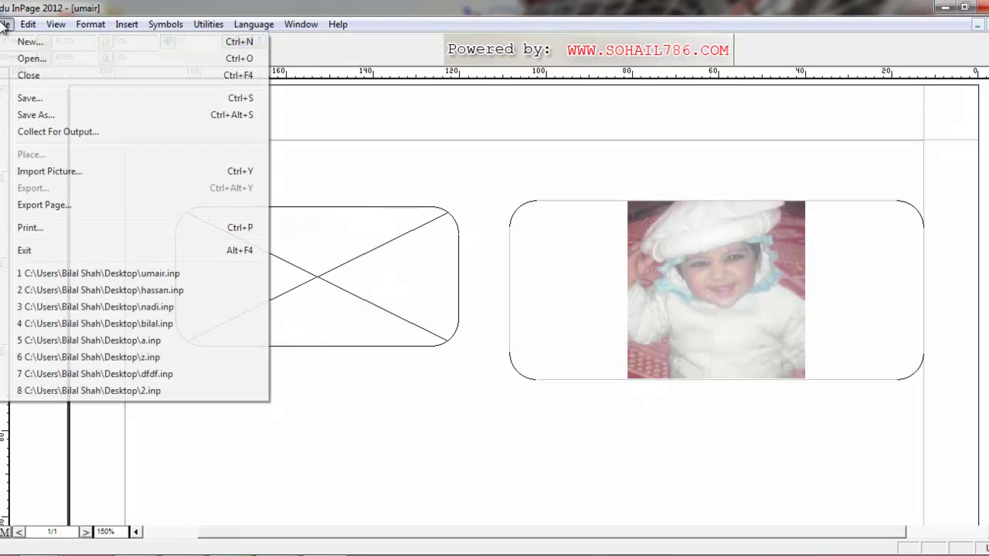
{"action": "left_click", "coordinate": [315, 159]}
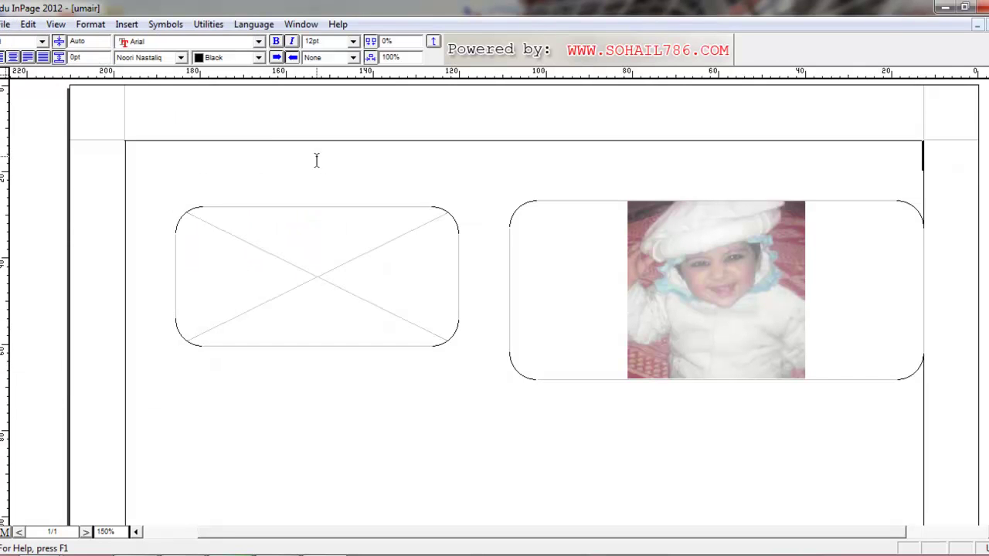
{"action": "left_click", "coordinate": [240, 270]}
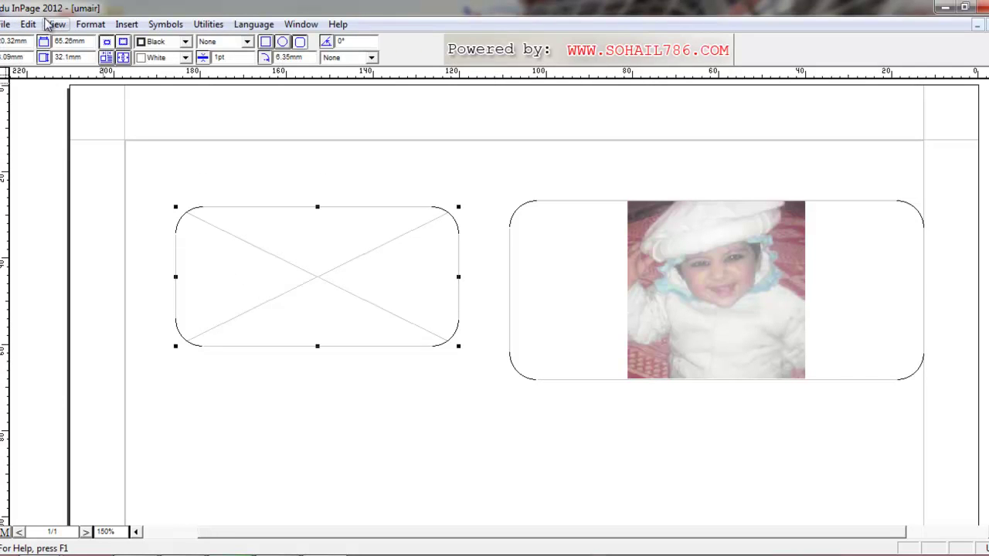
{"action": "left_click", "coordinate": [7, 24]}
{"action": "left_click", "coordinate": [373, 143]}
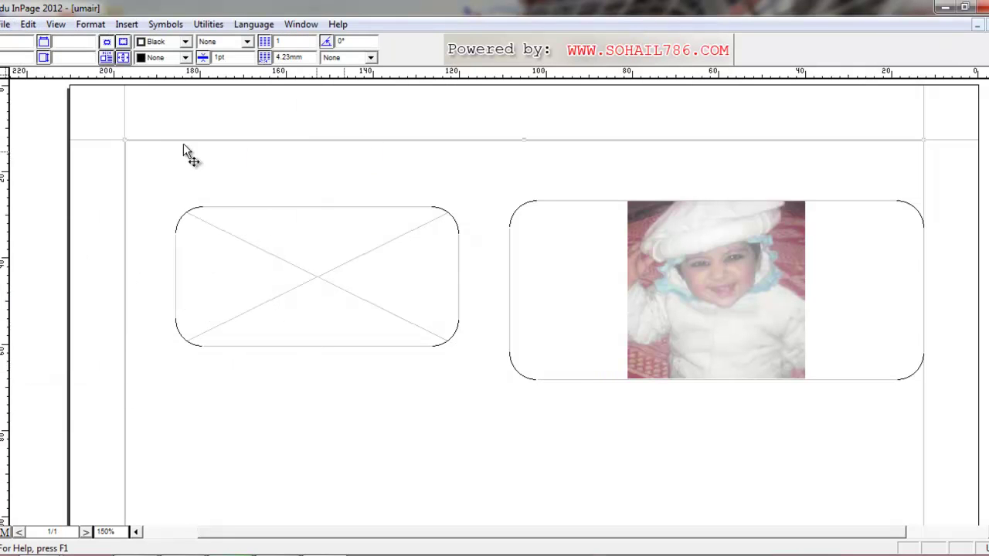
- Place the AamirKhan picture from the Sample Pictures folder of the Pictures library onto the page beside the smaller rounded frame
{"action": "left_click", "coordinate": [200, 219]}
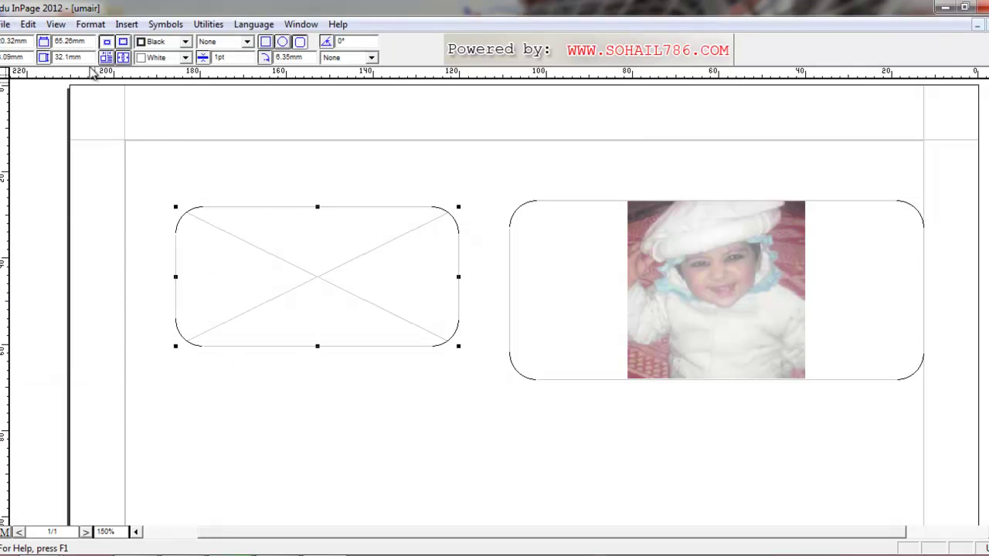
{"action": "left_click", "coordinate": [7, 24]}
{"action": "left_click", "coordinate": [31, 154]}
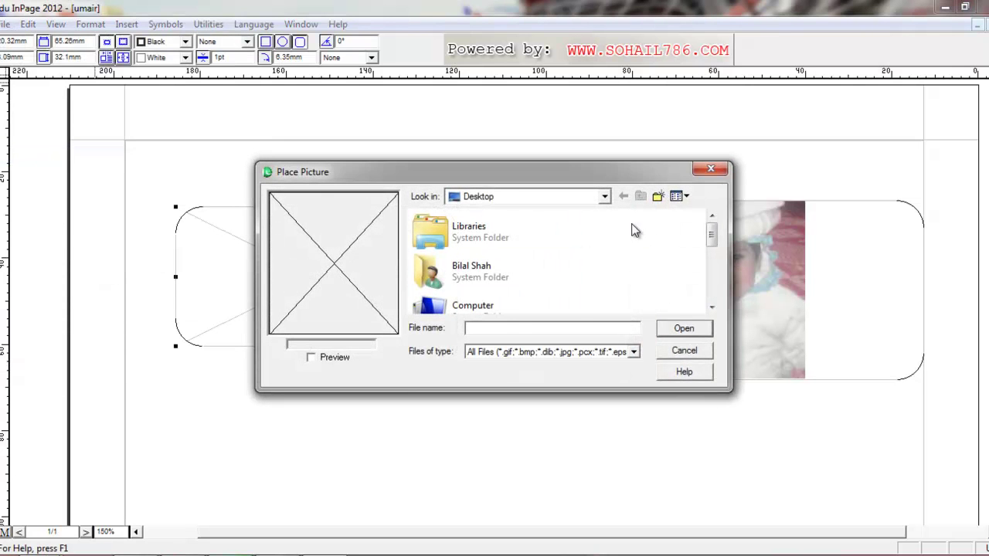
{"action": "left_click", "coordinate": [604, 198]}
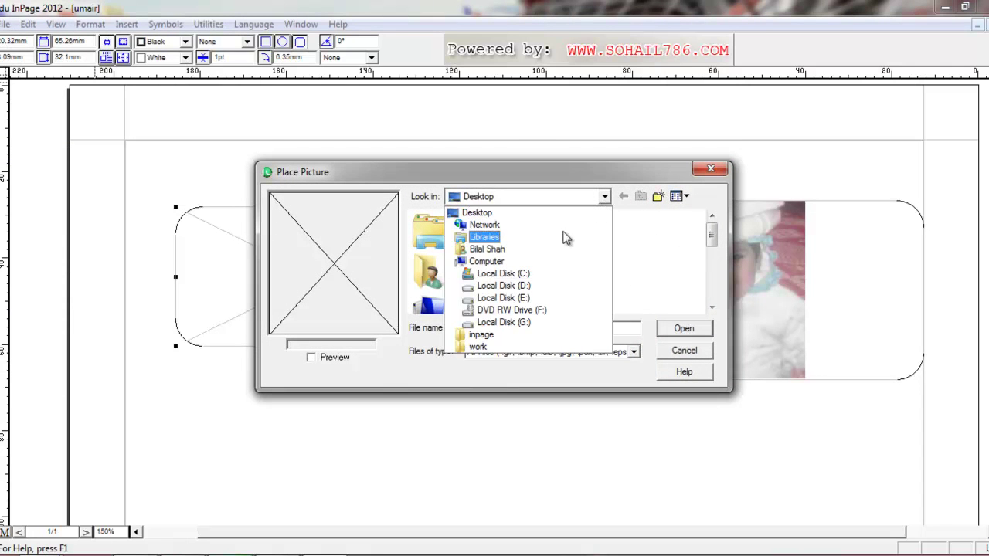
{"action": "left_click", "coordinate": [487, 237]}
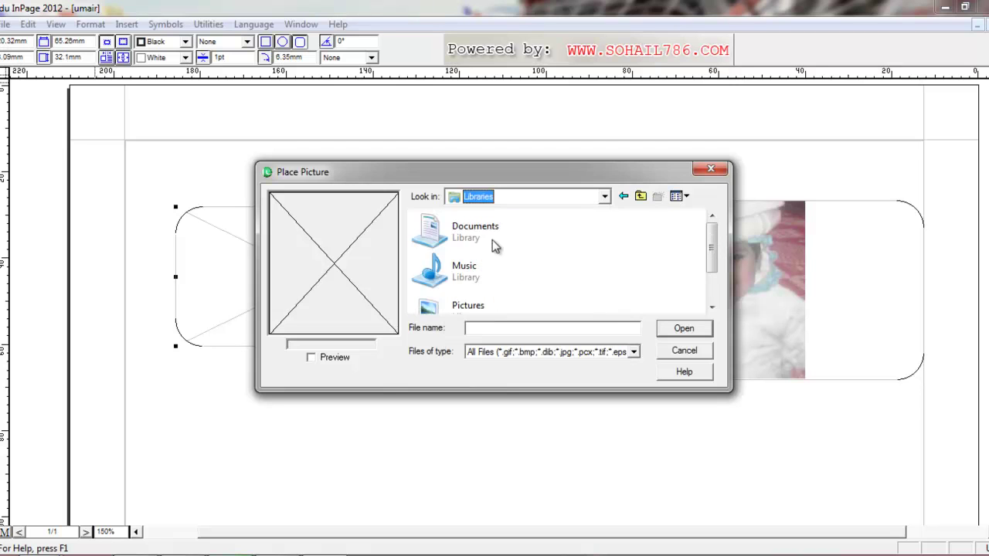
{"action": "double_click", "coordinate": [478, 313]}
{"action": "double_click", "coordinate": [452, 266]}
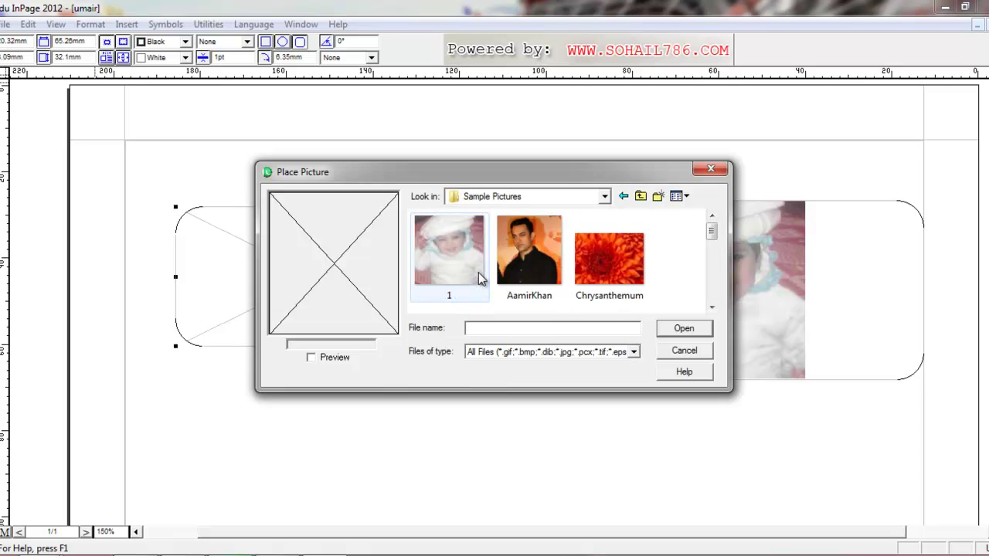
{"action": "left_click", "coordinate": [514, 271]}
{"action": "left_click", "coordinate": [679, 340]}
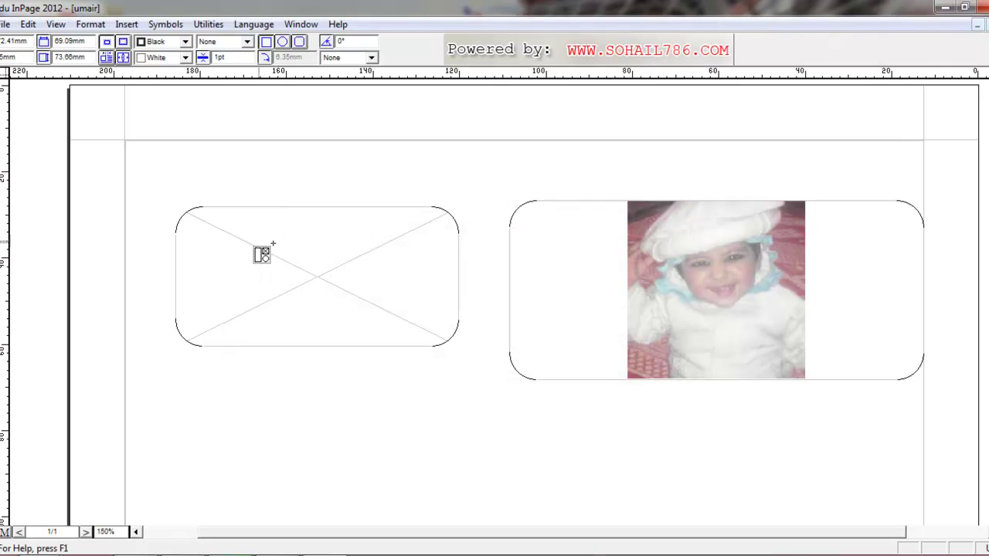
{"action": "left_click", "coordinate": [218, 219]}
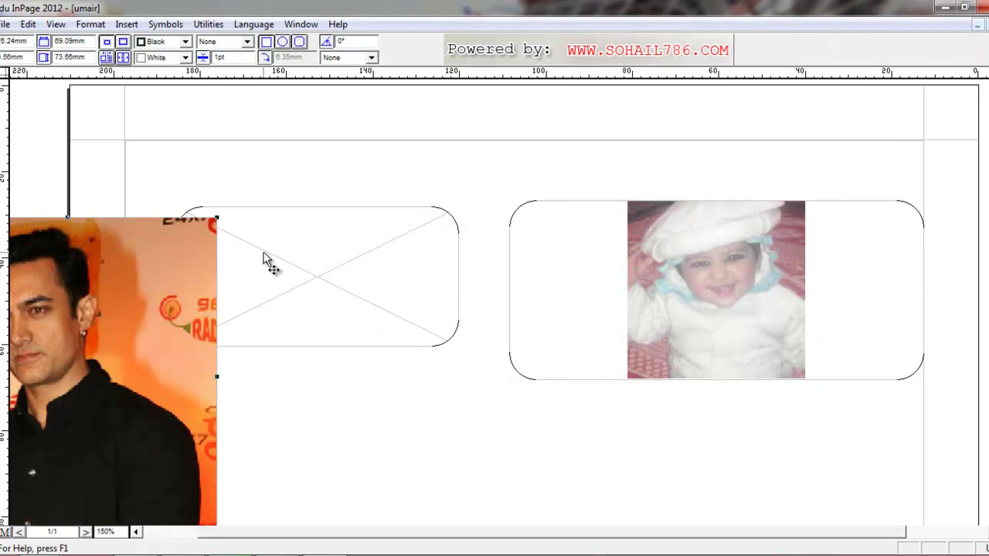
- Move the placed AamirKhan picture over the smaller rounded frame and cut it from the page
{"action": "left_click_drag", "start_coordinate": [151, 258], "coordinate": [396, 222]}
{"action": "right_click", "coordinate": [429, 199]}
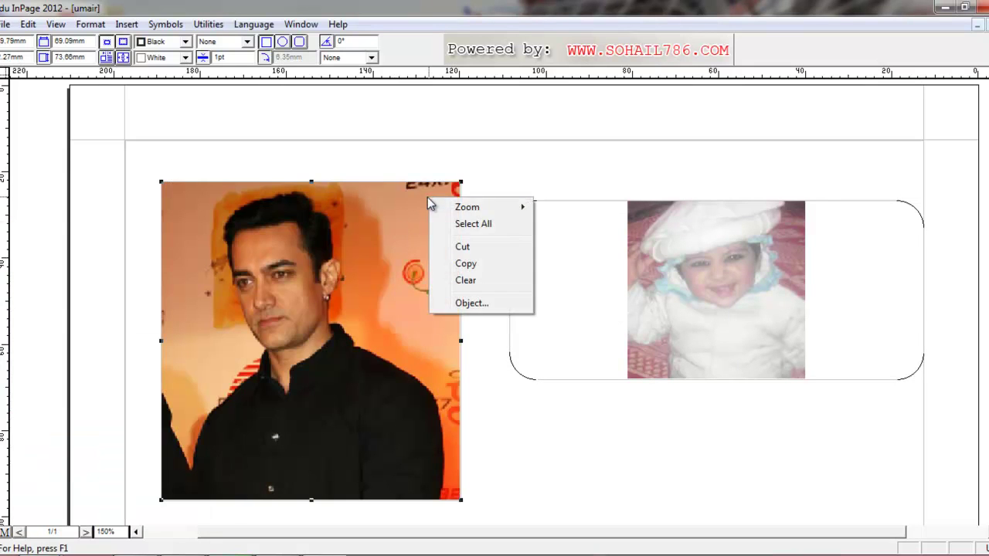
{"action": "left_click", "coordinate": [464, 248]}
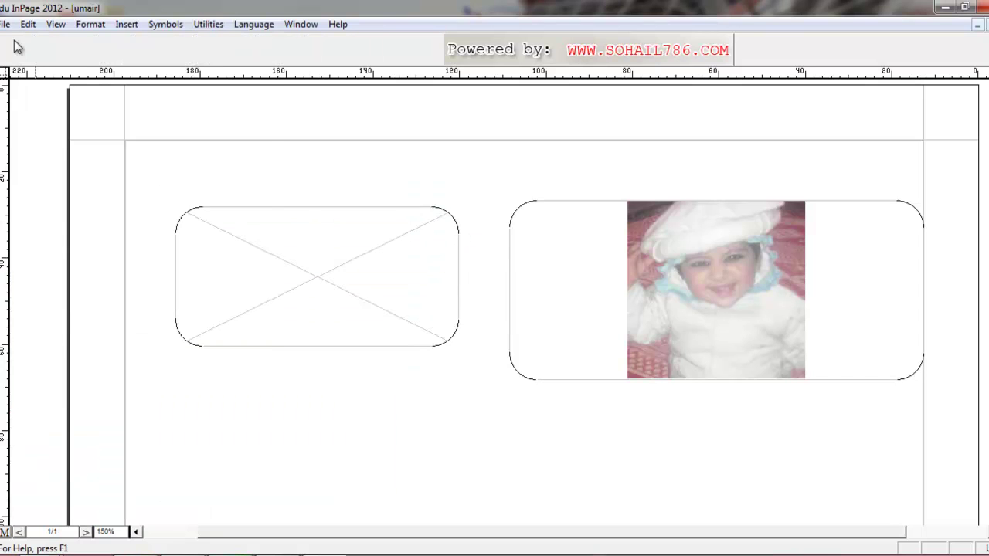
- Place the Chrysanthemum picture from Sample Pictures on the page, move it around, and delete it
{"action": "left_click", "coordinate": [5, 24]}
{"action": "left_click", "coordinate": [46, 154]}
{"action": "left_click", "coordinate": [606, 267]}
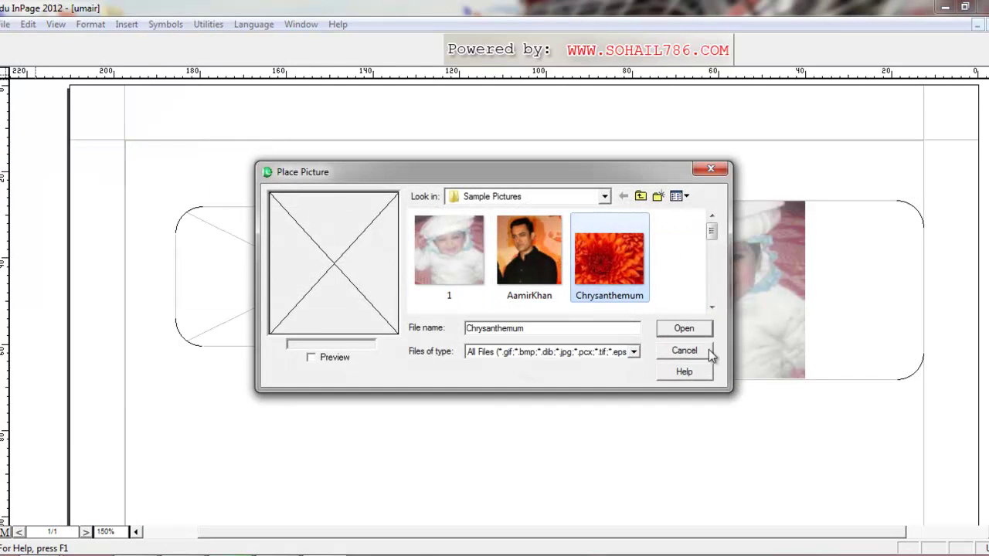
{"action": "left_click", "coordinate": [684, 329]}
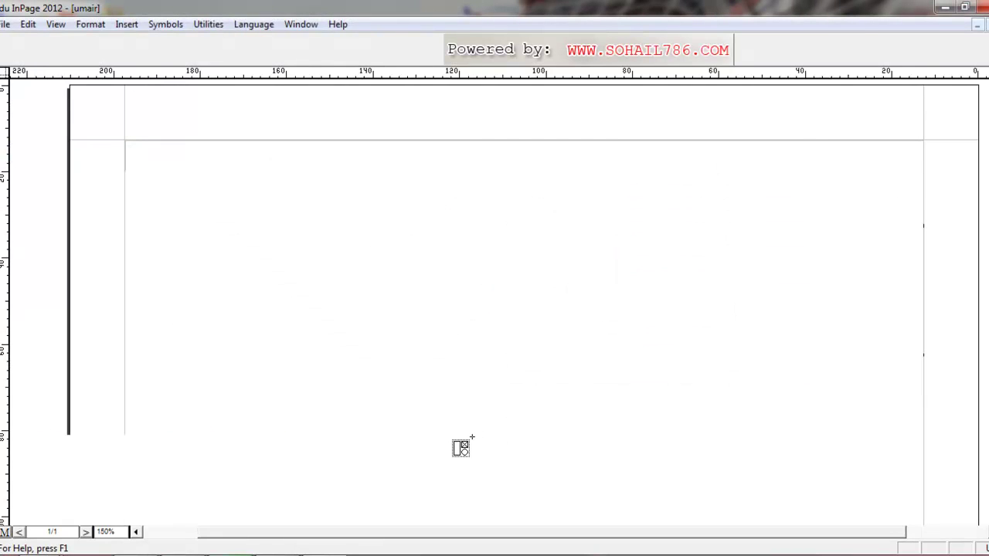
{"action": "left_click", "coordinate": [472, 437]}
{"action": "left_click_drag", "start_coordinate": [412, 459], "coordinate": [279, 222]}
{"action": "left_click_drag", "start_coordinate": [304, 256], "coordinate": [525, 163]}
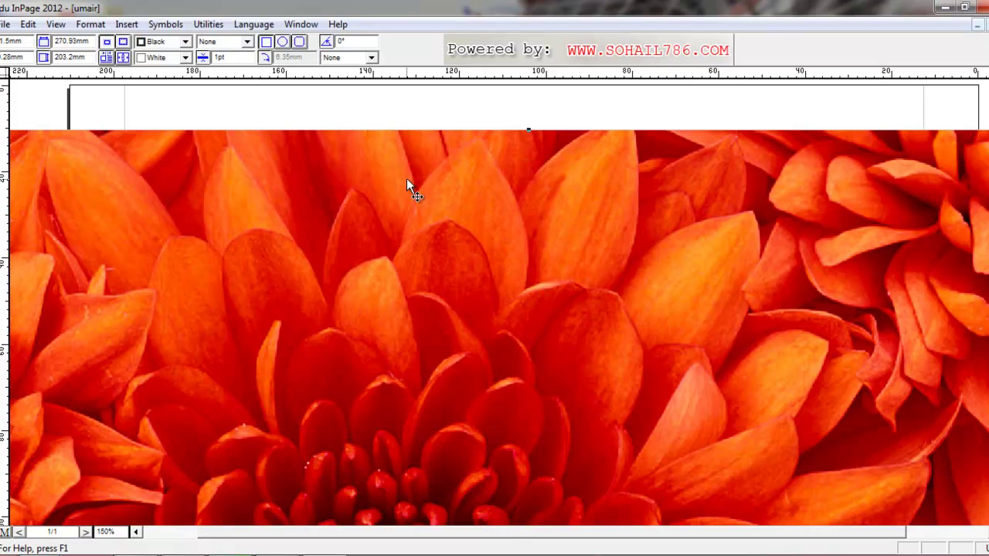
{"action": "key", "text": "Delete"}
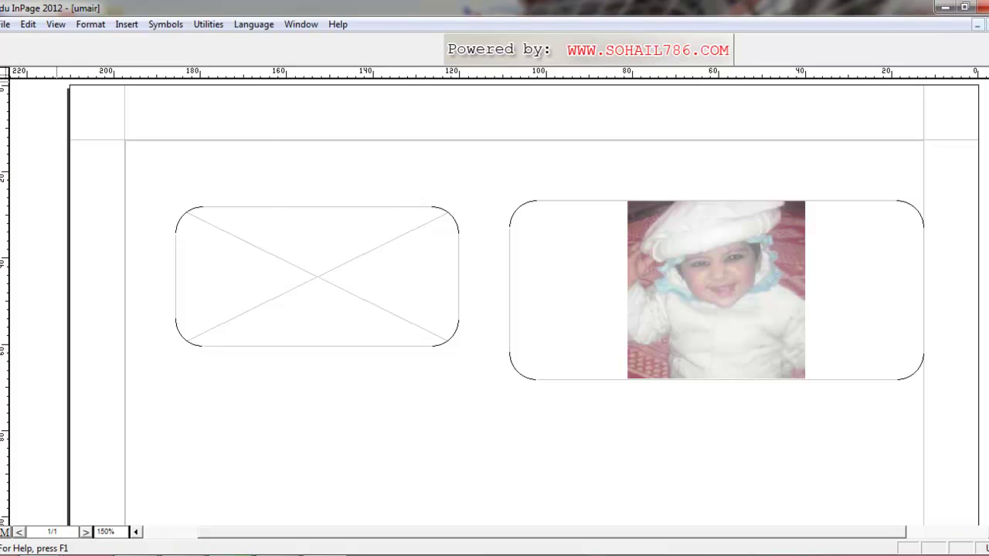
- Place the AamirKhan picture from Sample Pictures and move it between the two rounded frames
{"action": "left_click", "coordinate": [5, 24]}
{"action": "left_click", "coordinate": [29, 156]}
{"action": "left_click", "coordinate": [529, 252]}
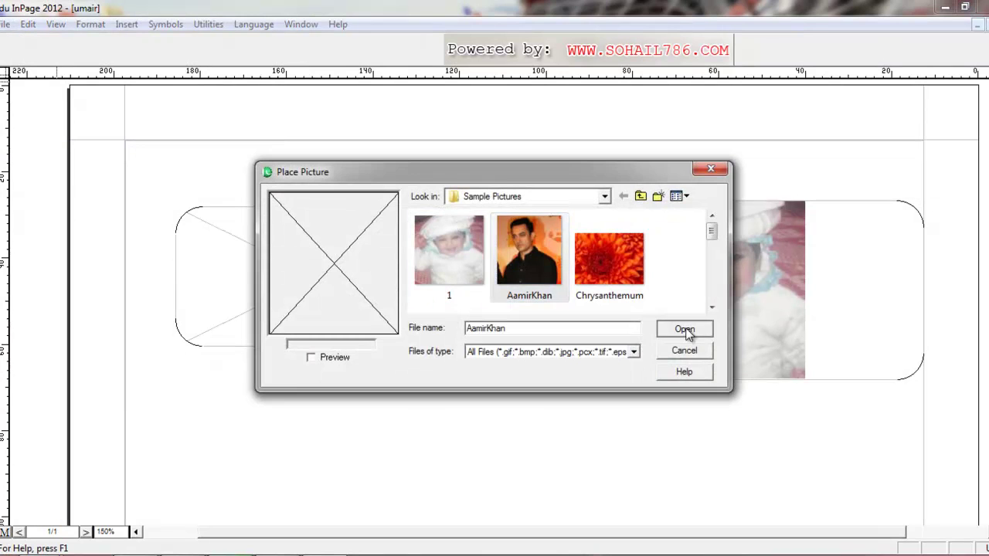
{"action": "left_click", "coordinate": [684, 329]}
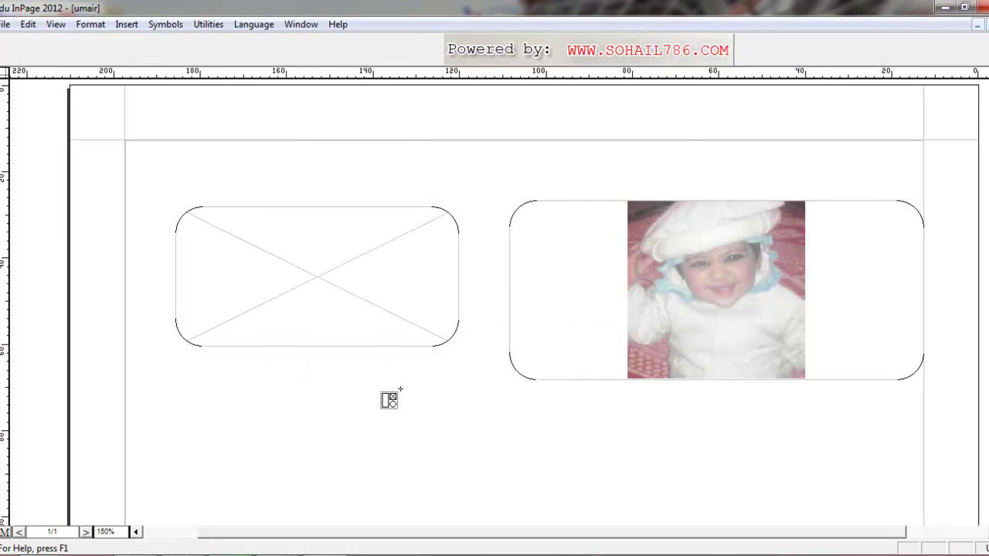
{"action": "left_click", "coordinate": [495, 476]}
{"action": "left_click_drag", "start_coordinate": [338, 434], "coordinate": [483, 244]}
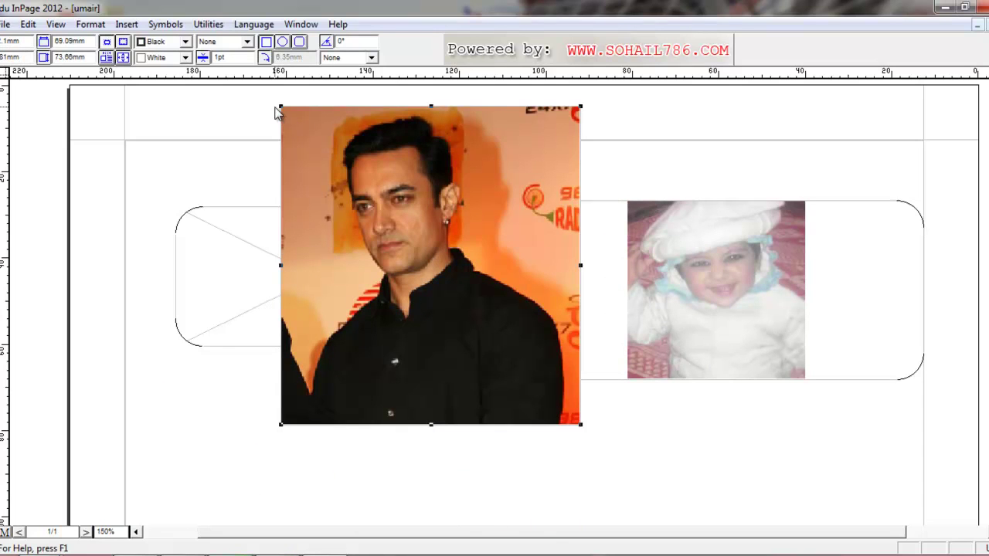
- Resize the placed AamirKhan picture box to about 70 mm by 63 mm and position it over the smaller rounded frame
{"action": "left_click_drag", "start_coordinate": [283, 107], "coordinate": [232, 153]}
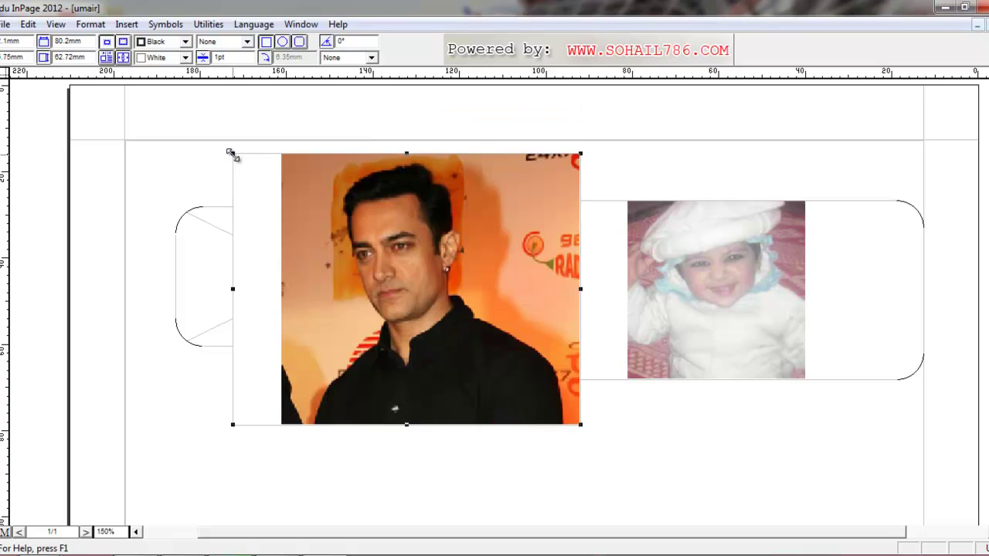
{"action": "left_click_drag", "start_coordinate": [385, 280], "coordinate": [352, 338]}
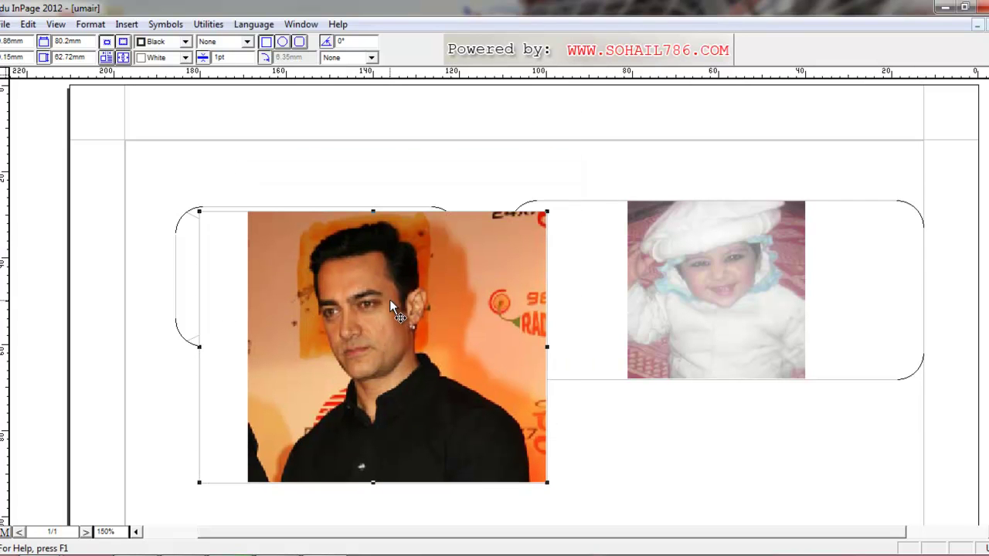
{"action": "left_click_drag", "start_coordinate": [199, 347], "coordinate": [267, 345]}
{"action": "left_click_drag", "start_coordinate": [548, 347], "coordinate": [485, 348]}
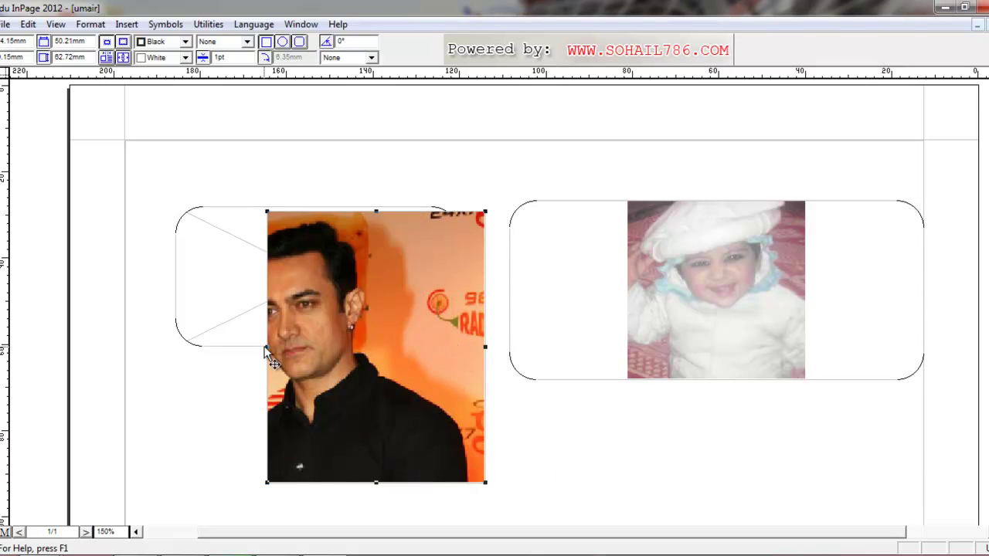
{"action": "left_click_drag", "start_coordinate": [265, 346], "coordinate": [230, 347]}
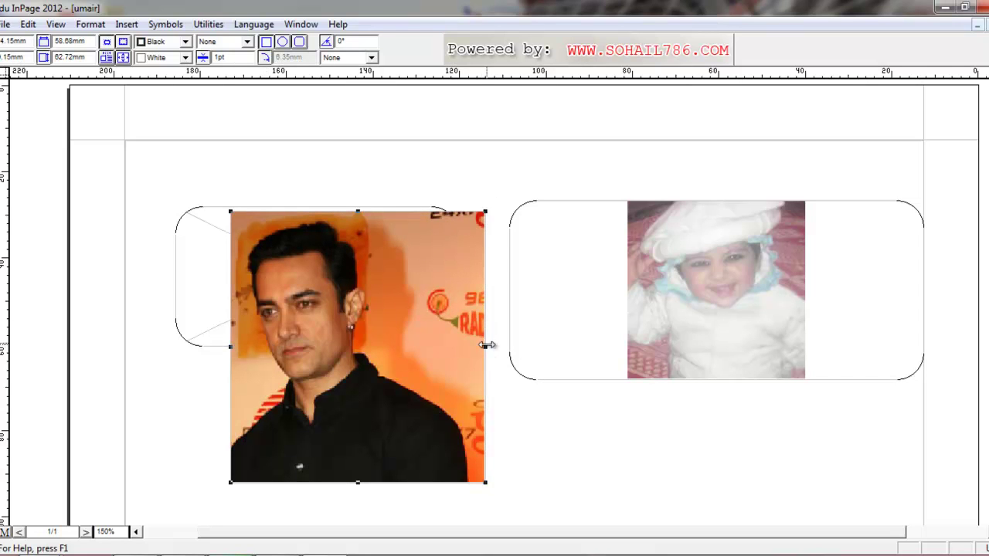
{"action": "left_click_drag", "start_coordinate": [486, 345], "coordinate": [399, 340]}
{"action": "left_click_drag", "start_coordinate": [277, 324], "coordinate": [210, 351]}
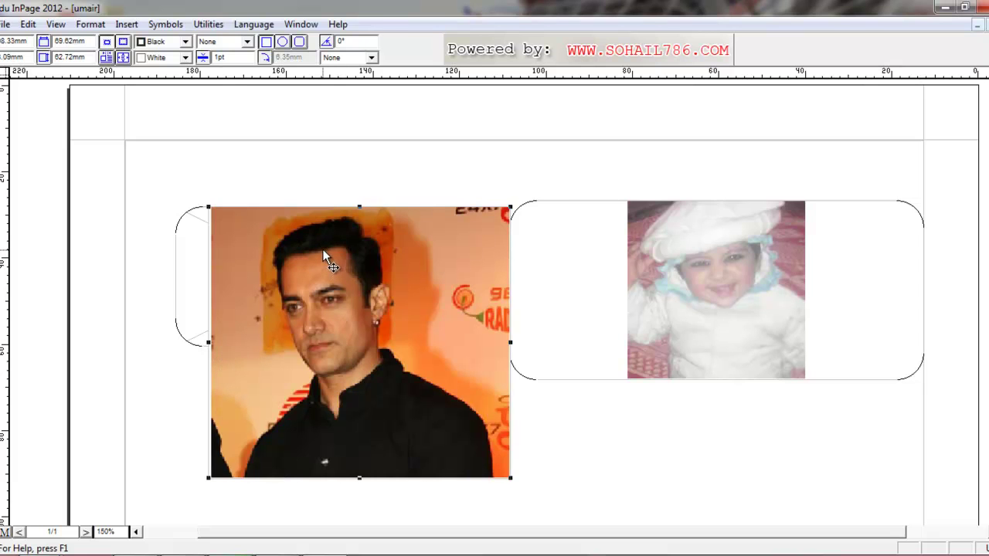
- Delete the placed AamirKhan picture and the empty smaller rounded frame beneath it
{"action": "key", "text": "Delete"}
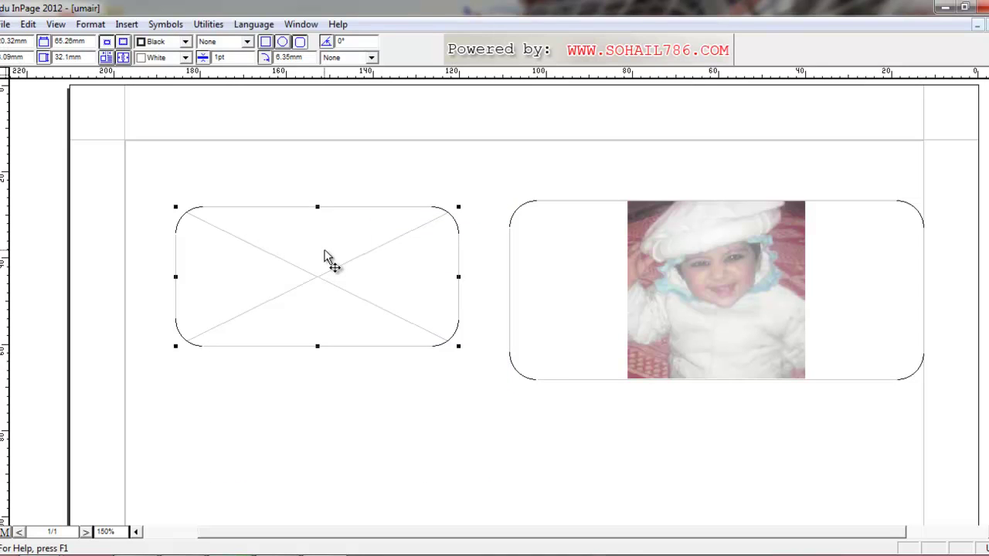
{"action": "key", "text": "Delete"}
- Open the print settings for the document and choose Send To OneNote 2007 as the printer
{"action": "left_click", "coordinate": [7, 28]}
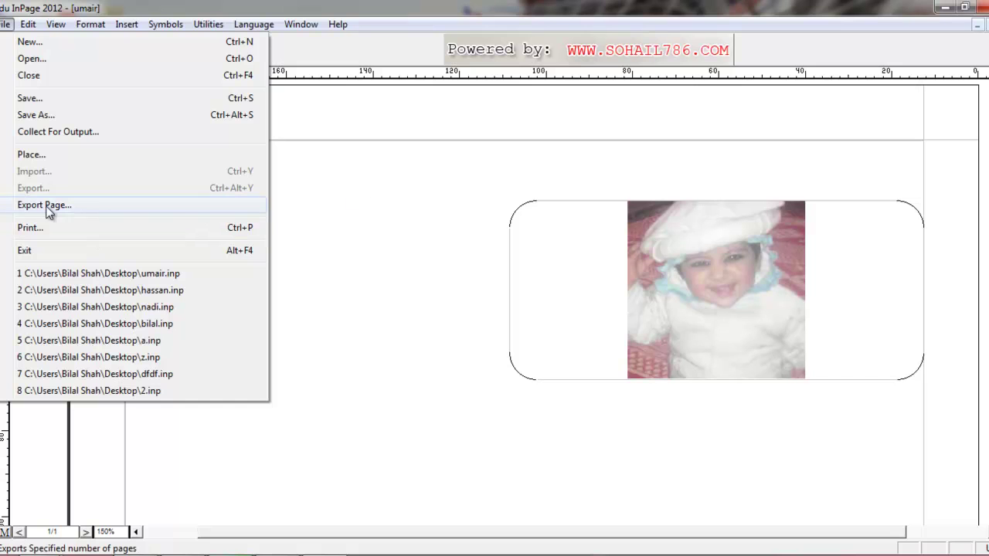
{"action": "left_click", "coordinate": [31, 228]}
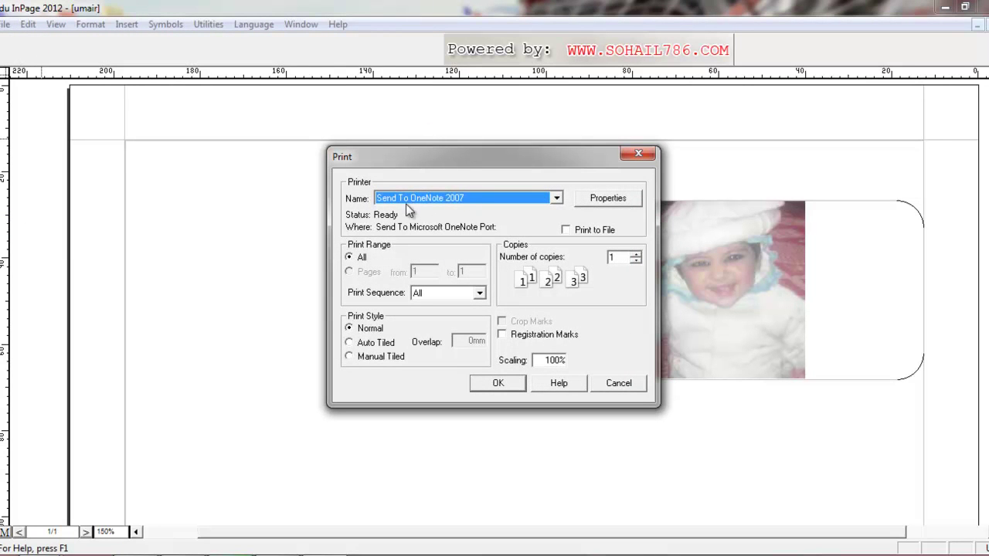
{"action": "left_click", "coordinate": [556, 198]}
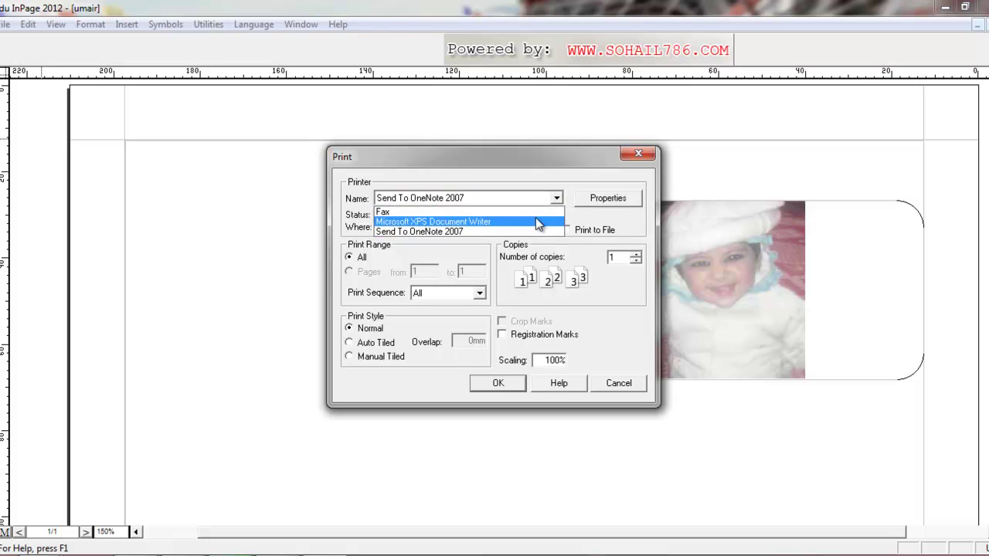
{"action": "left_click", "coordinate": [537, 231]}
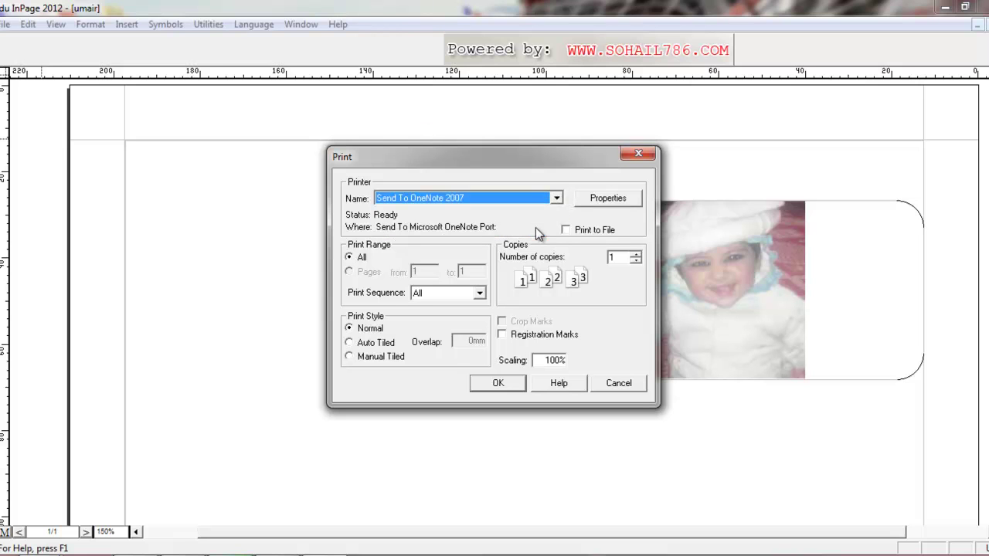
- Set the OneNote printer's page size to A4 in portrait orientation, and leave the print settings without printing
{"action": "left_click", "coordinate": [617, 202]}
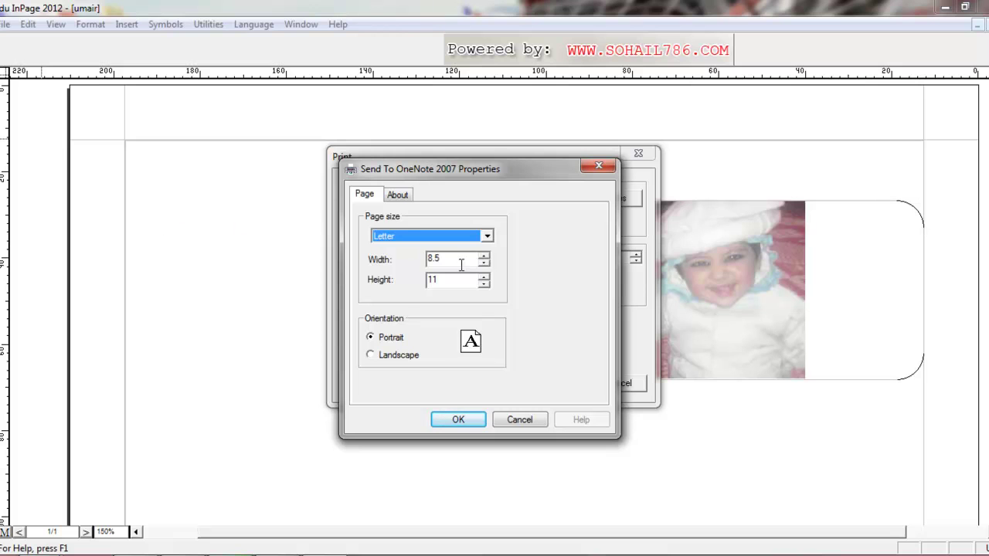
{"action": "left_click", "coordinate": [486, 236]}
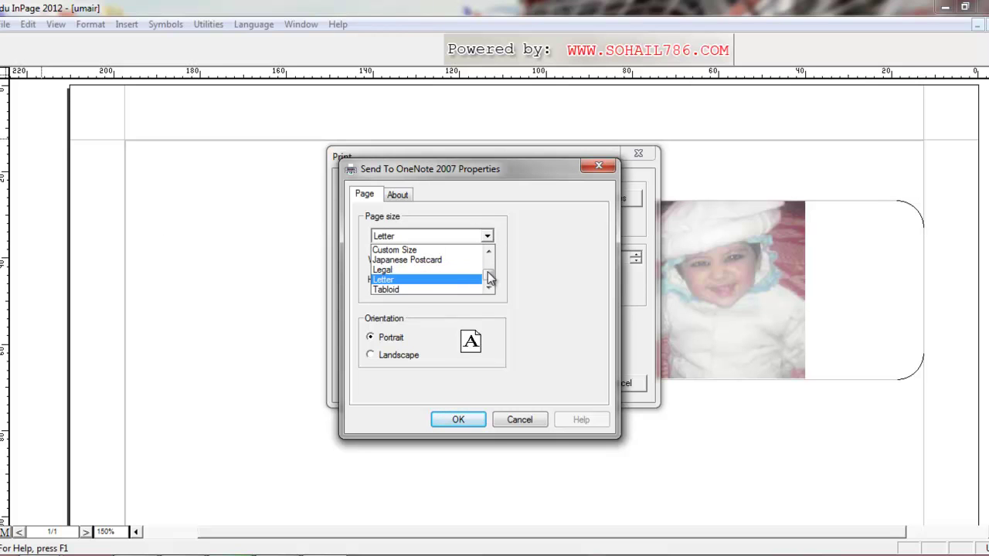
{"action": "scroll", "coordinate": [466, 275], "scroll_direction": "up", "scroll_amount": 2}
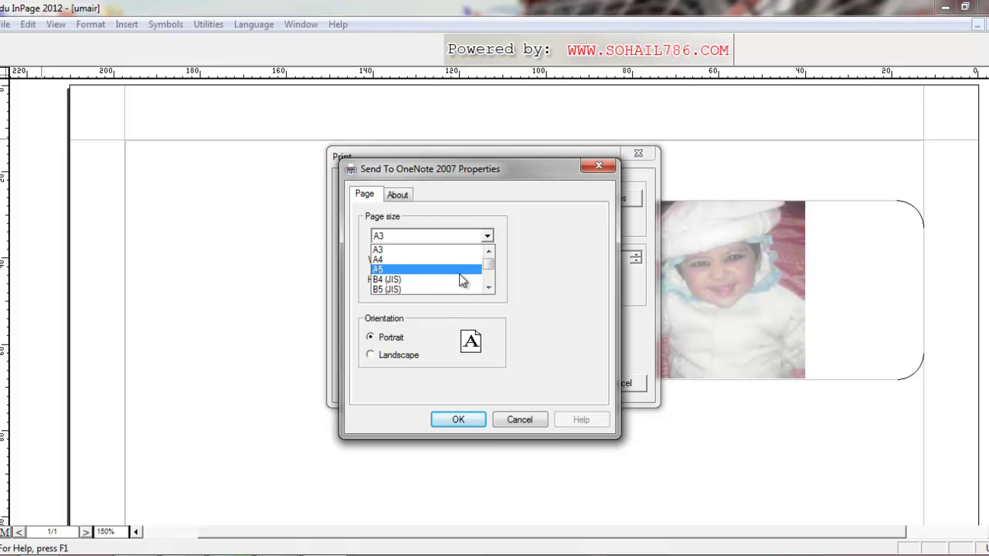
{"action": "left_click", "coordinate": [460, 260]}
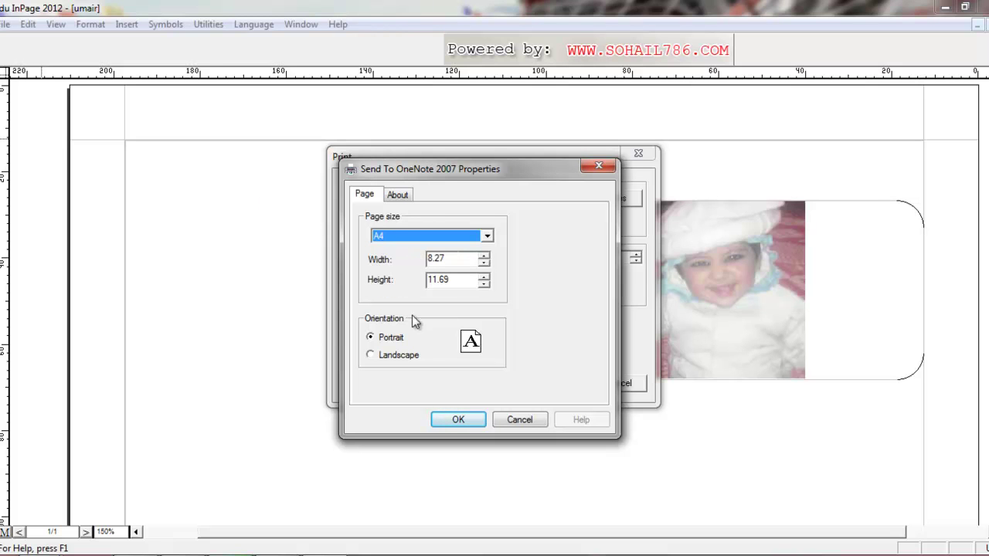
{"action": "left_click", "coordinate": [396, 356]}
{"action": "left_click", "coordinate": [388, 340]}
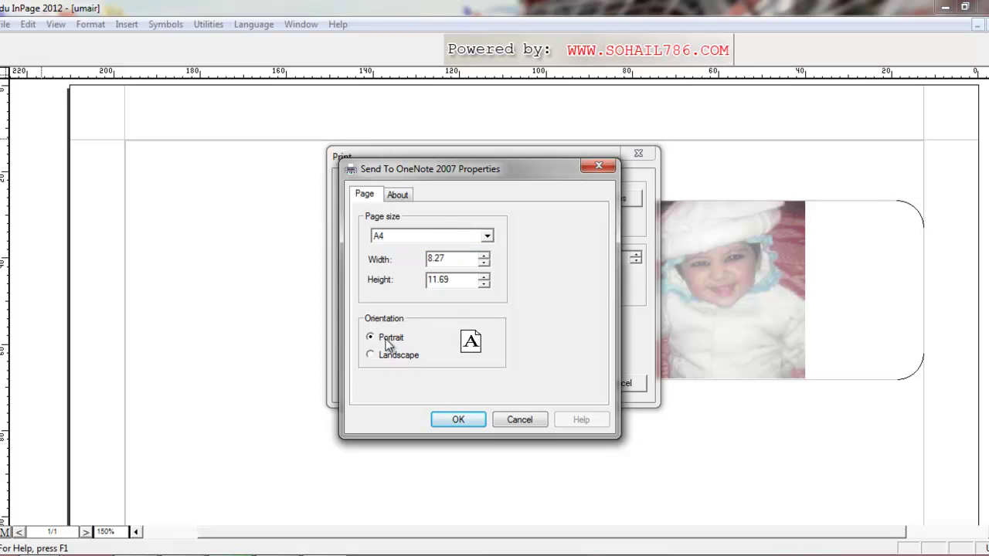
{"action": "left_click", "coordinate": [467, 418]}
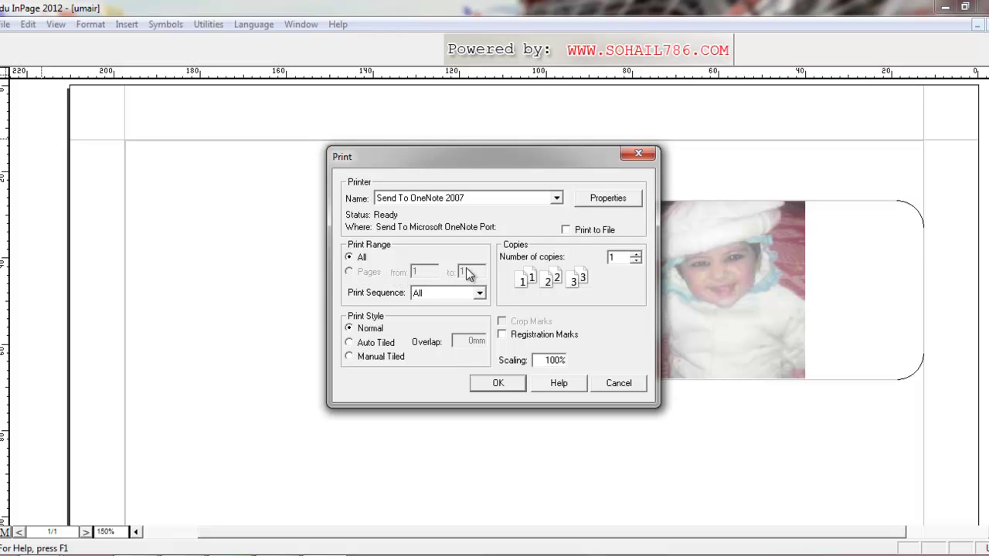
{"action": "left_click", "coordinate": [618, 383]}
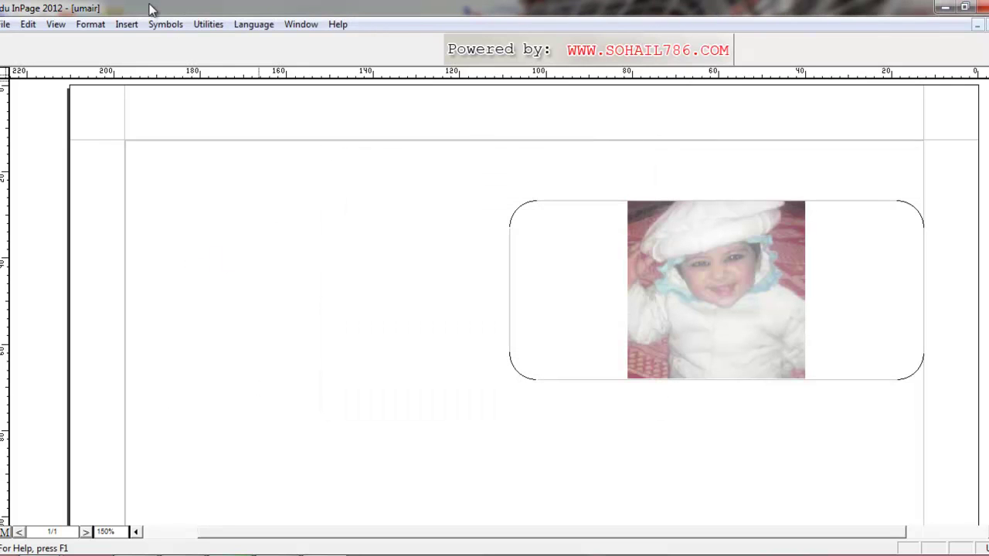
- Insert 10 pages into the document and return to page 1
{"action": "left_click", "coordinate": [127, 25]}
{"action": "left_click", "coordinate": [140, 42]}
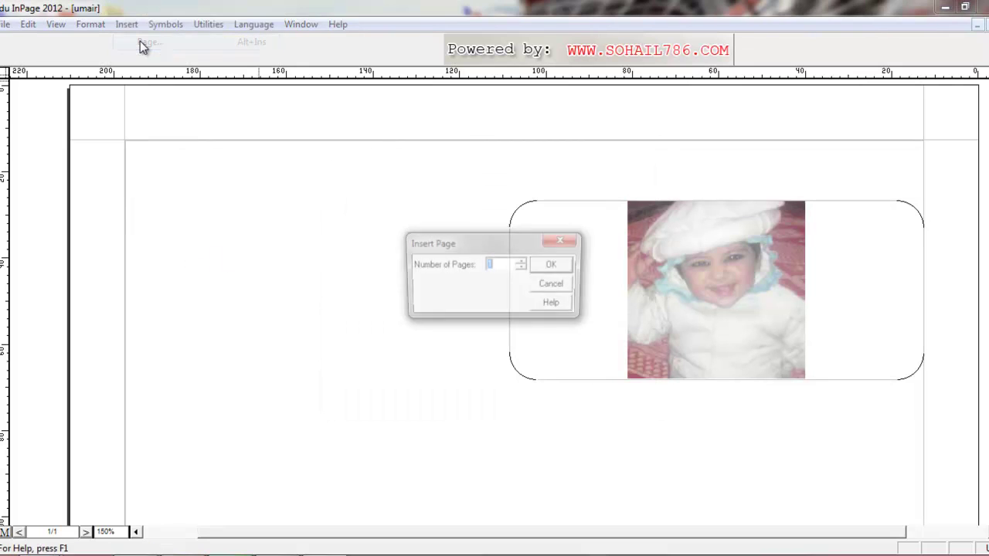
{"action": "type", "text": "10"}
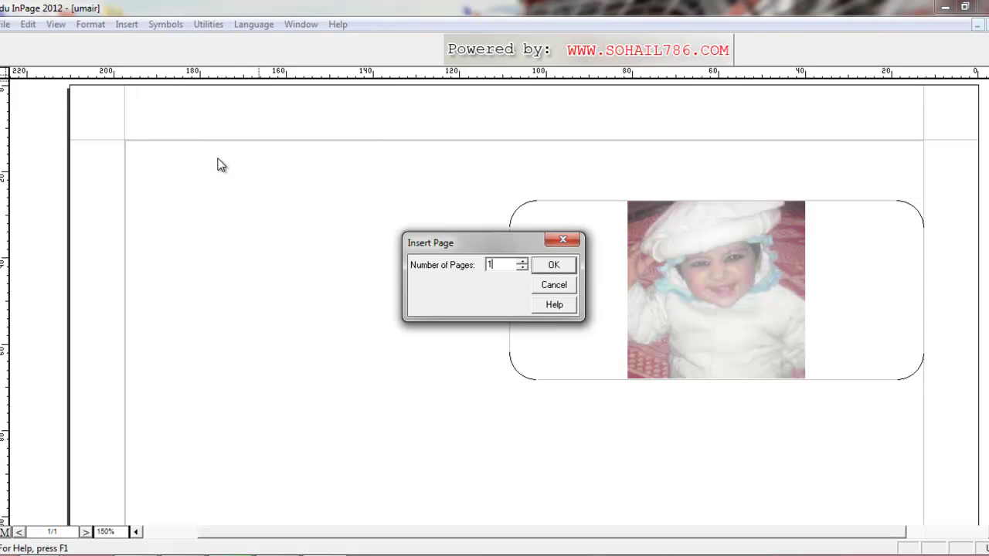
{"action": "key", "text": "Return"}
{"action": "left_click", "coordinate": [333, 237]}
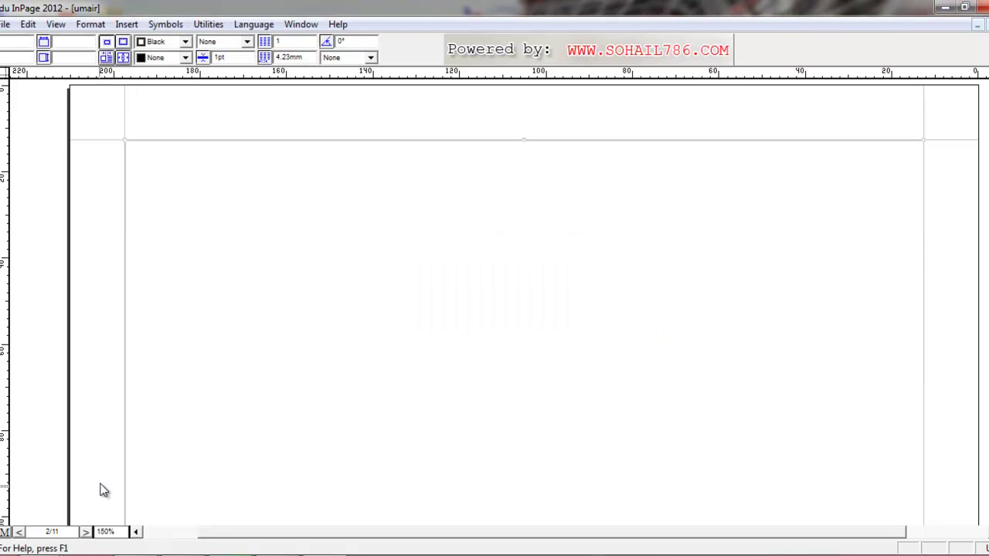
{"action": "left_click", "coordinate": [19, 533]}
{"action": "left_click", "coordinate": [20, 534]}
{"action": "left_click", "coordinate": [85, 533]}
{"action": "left_click", "coordinate": [86, 533]}
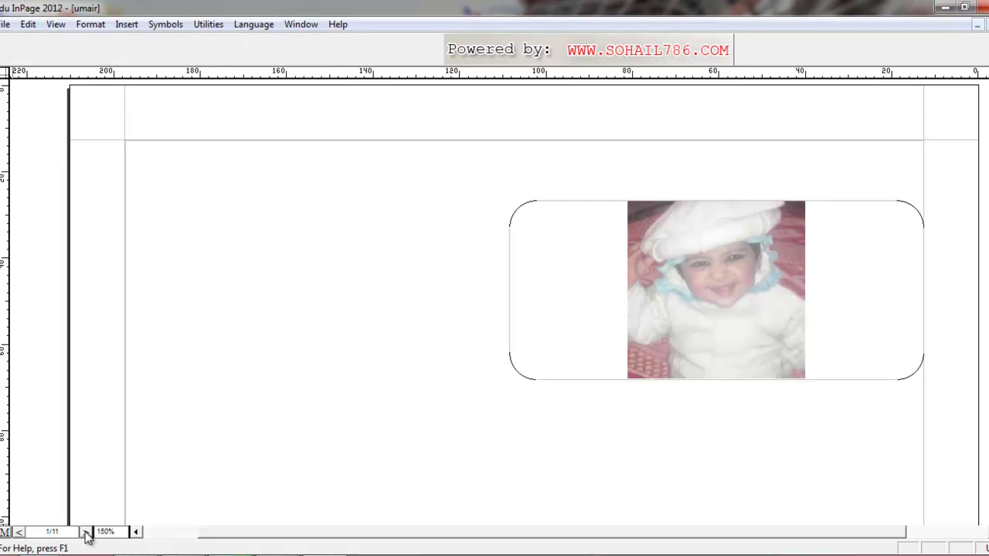
- Open the print settings for the document and limit the print range to pages 1 to 10
{"action": "left_click", "coordinate": [6, 24]}
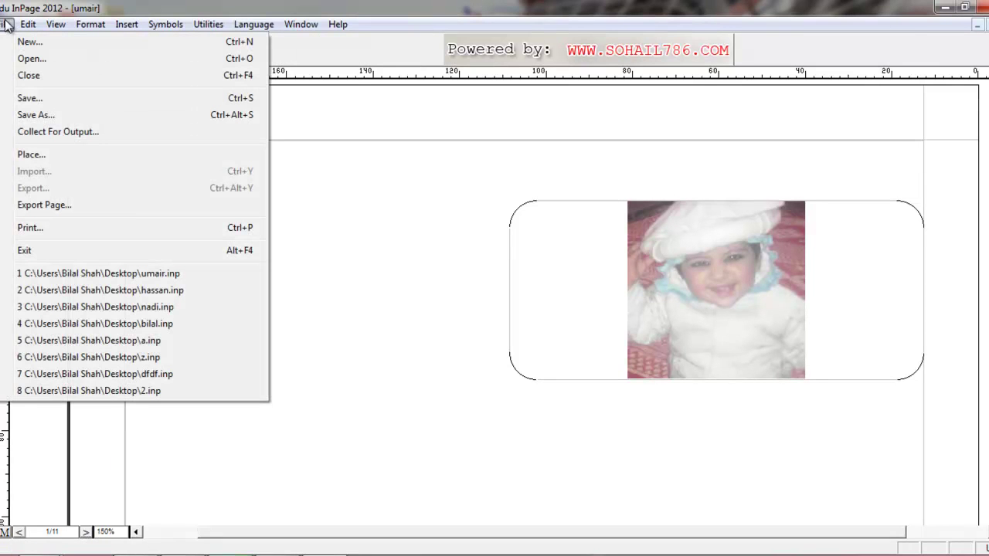
{"action": "left_click", "coordinate": [67, 227]}
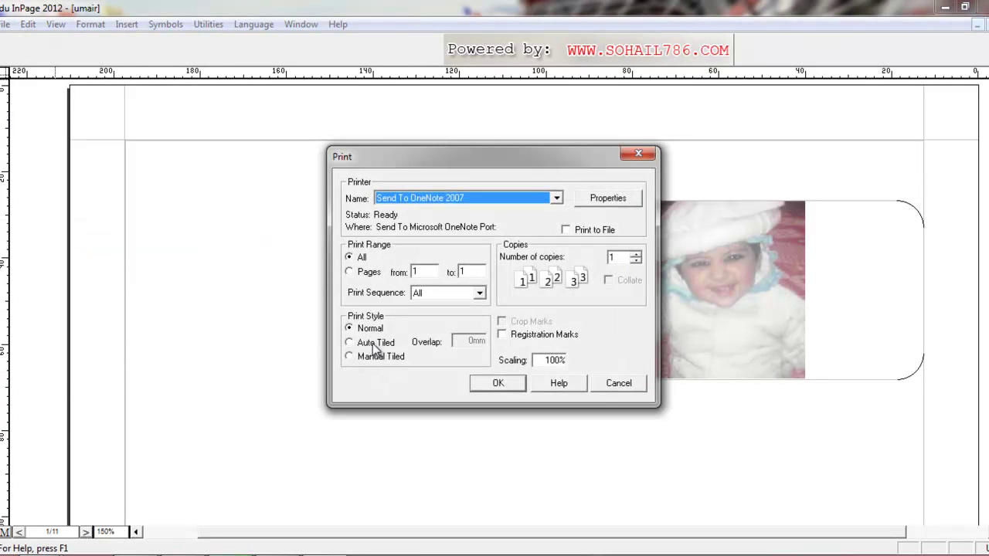
{"action": "left_click", "coordinate": [350, 273]}
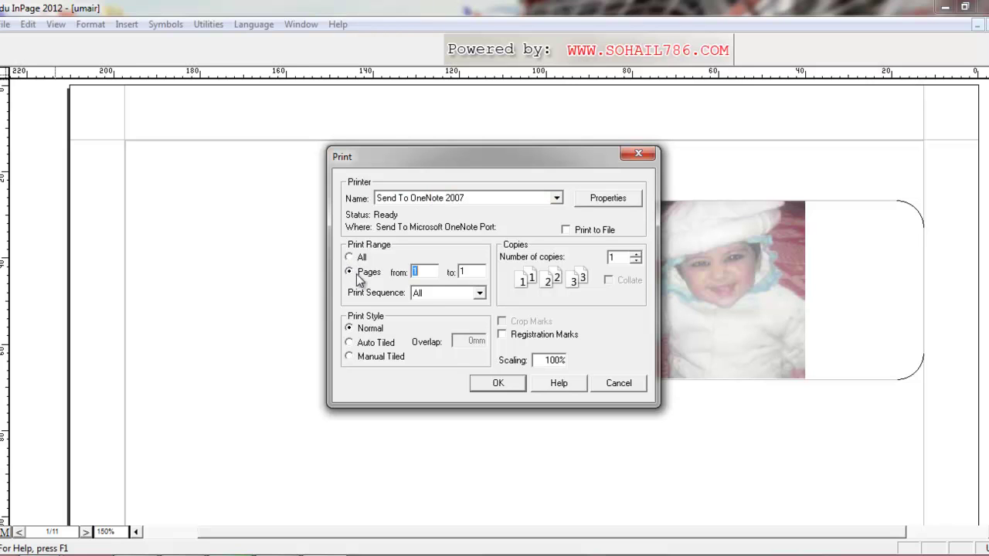
{"action": "key", "text": "Tab"}
{"action": "left_click_drag", "start_coordinate": [423, 269], "coordinate": [455, 276]}
{"action": "left_click_drag", "start_coordinate": [433, 271], "coordinate": [405, 269]}
{"action": "type", "text": "1"}
{"action": "key", "text": "Tab"}
- Set the number of copies to 3 and turn on collation
{"action": "left_click_drag", "start_coordinate": [619, 261], "coordinate": [590, 255]}
{"action": "type", "text": "3"}
{"action": "left_click", "coordinate": [609, 280]}
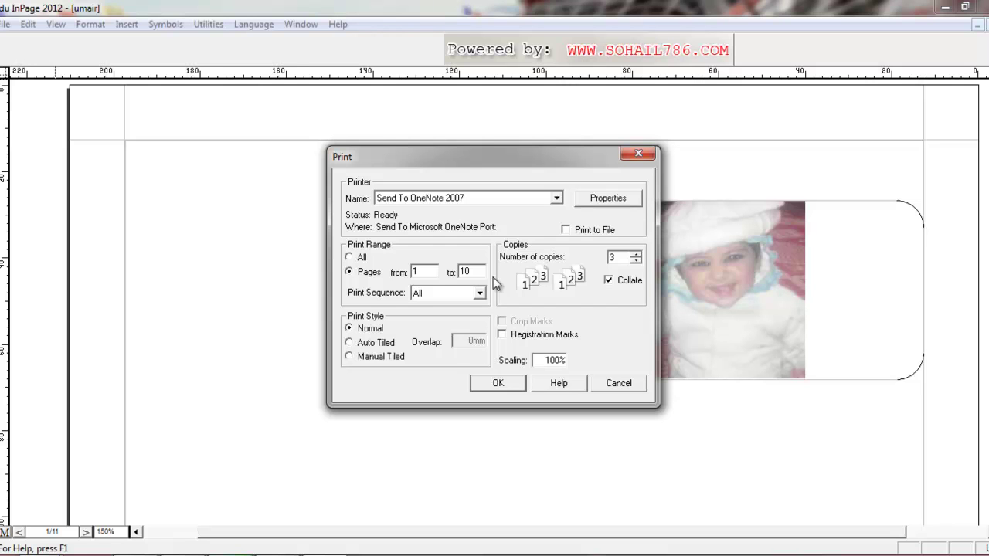
{"action": "left_click", "coordinate": [608, 282]}
{"action": "left_click", "coordinate": [609, 281]}
- Try the Auto Tiled print style, return to Normal, and cancel the print settings
{"action": "left_click", "coordinate": [368, 343]}
{"action": "left_click", "coordinate": [369, 329]}
{"action": "left_click_drag", "start_coordinate": [535, 361], "coordinate": [568, 363]}
{"action": "left_click", "coordinate": [617, 383]}
- Move the rounded picture frame toward the page's left side and enlarge it to about 145 mm by 53 mm
{"action": "left_click", "coordinate": [650, 270]}
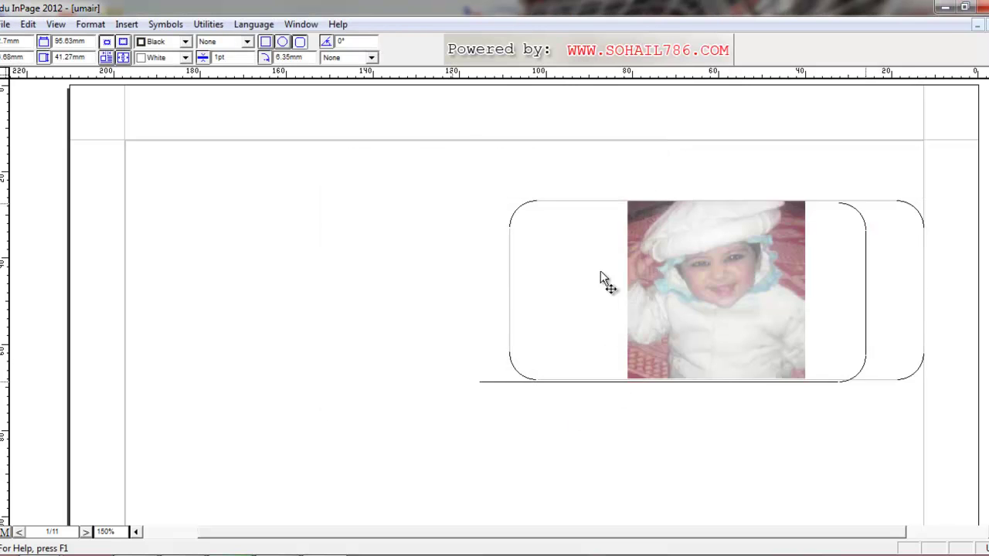
{"action": "left_click_drag", "start_coordinate": [652, 272], "coordinate": [440, 274]}
{"action": "left_click_drag", "start_coordinate": [710, 382], "coordinate": [783, 430]}
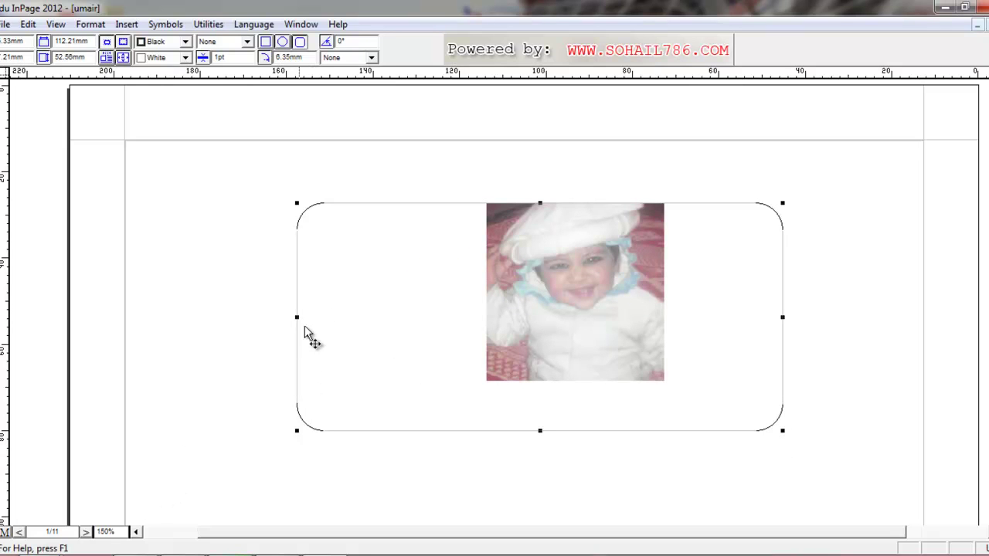
{"action": "left_click_drag", "start_coordinate": [243, 321], "coordinate": [158, 324]}
- Set the page zoom to 200% and move the rounded picture frame up and past the page's left edge
{"action": "left_click", "coordinate": [113, 531]}
{"action": "double_click", "coordinate": [113, 530]}
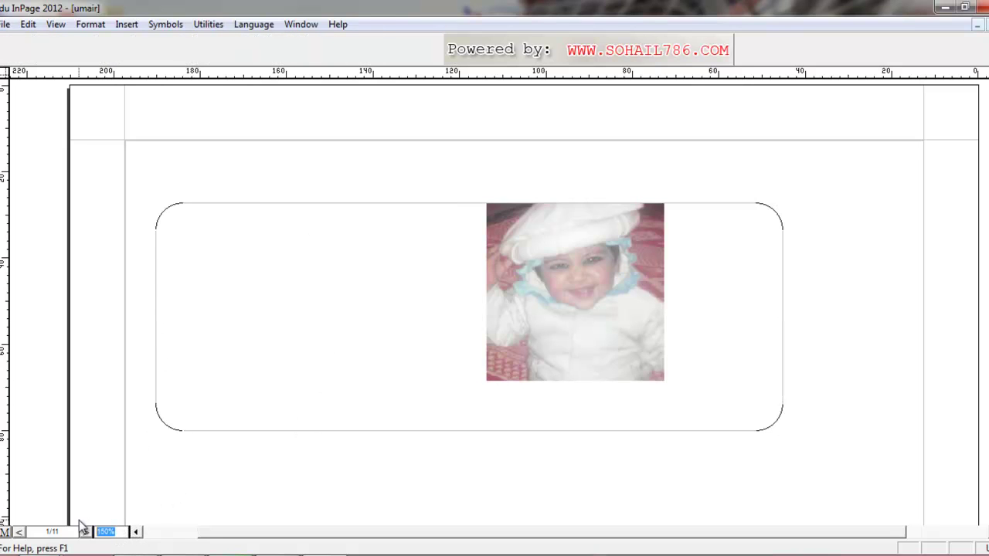
{"action": "type", "text": "200"}
{"action": "key", "text": "Return"}
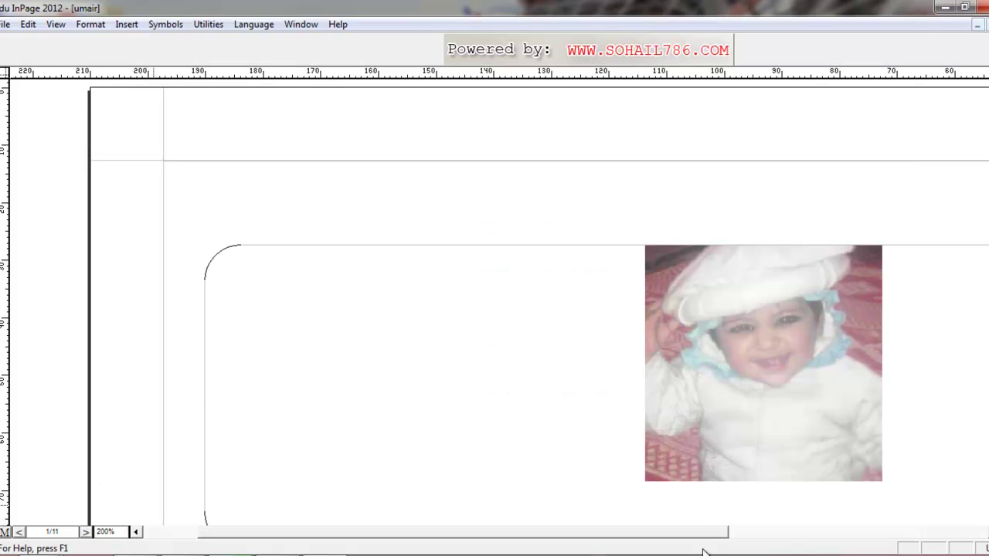
{"action": "left_click", "coordinate": [762, 368]}
{"action": "left_click_drag", "start_coordinate": [762, 368], "coordinate": [364, 313]}
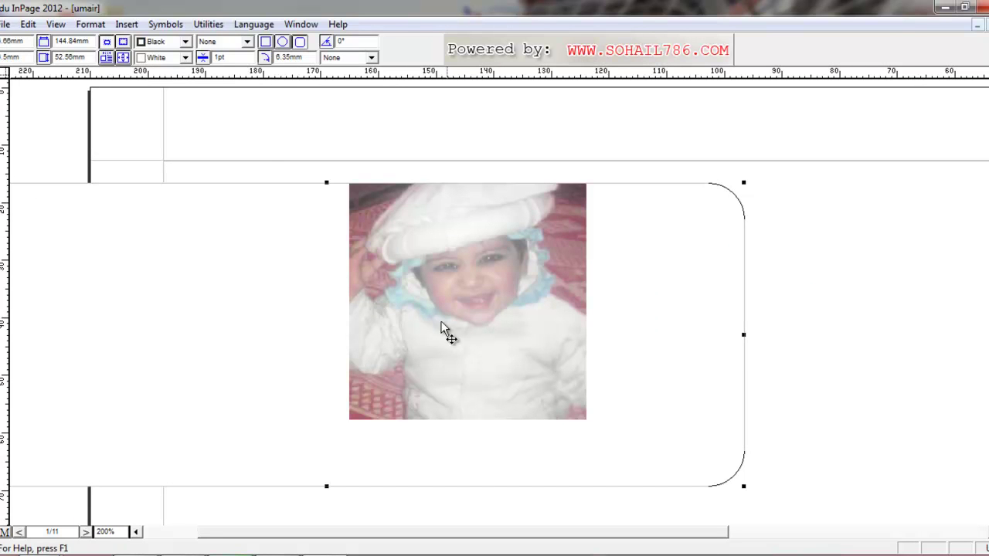
- Start printing one copy of all pages to Send To OneNote 2007, and cancel the job while it runs
{"action": "left_click", "coordinate": [4, 26]}
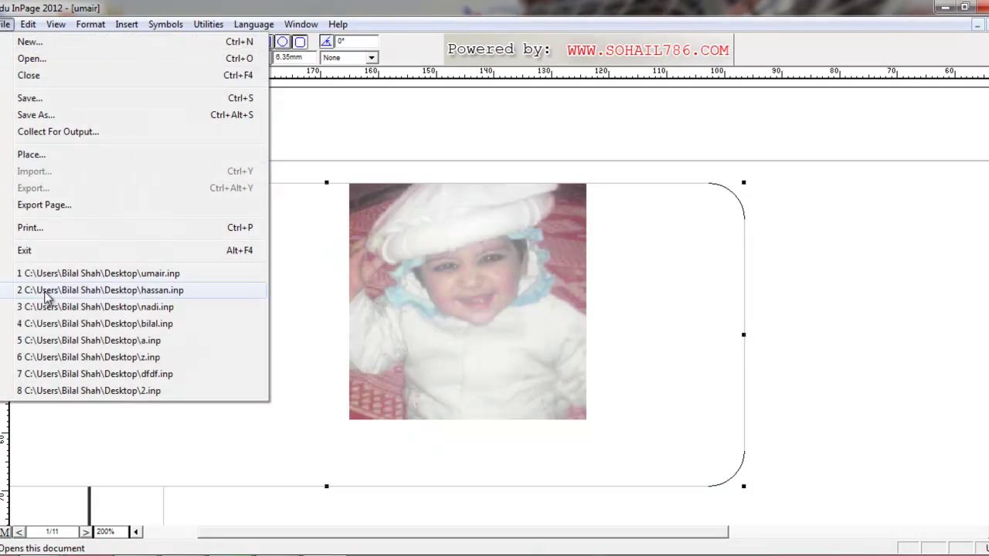
{"action": "left_click", "coordinate": [46, 225]}
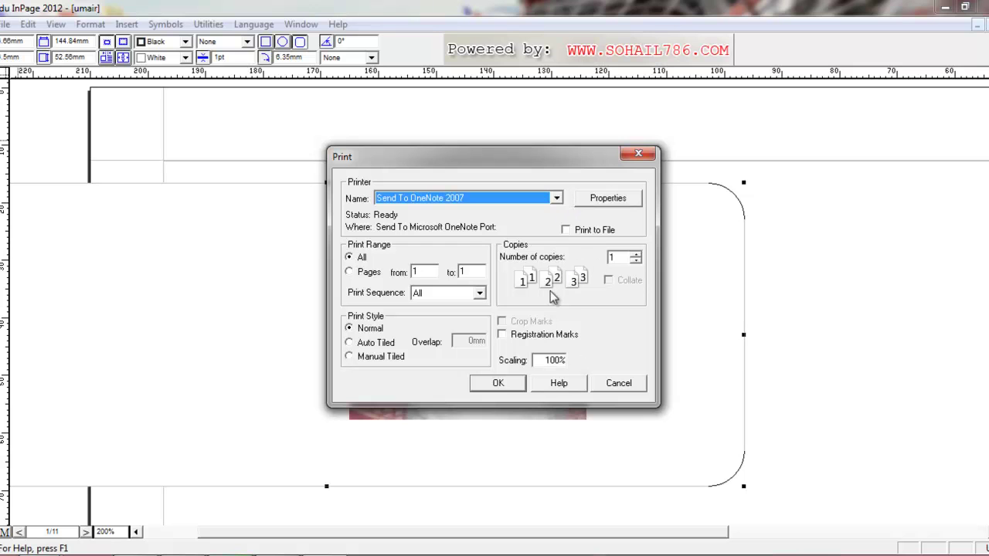
{"action": "left_click", "coordinate": [500, 382]}
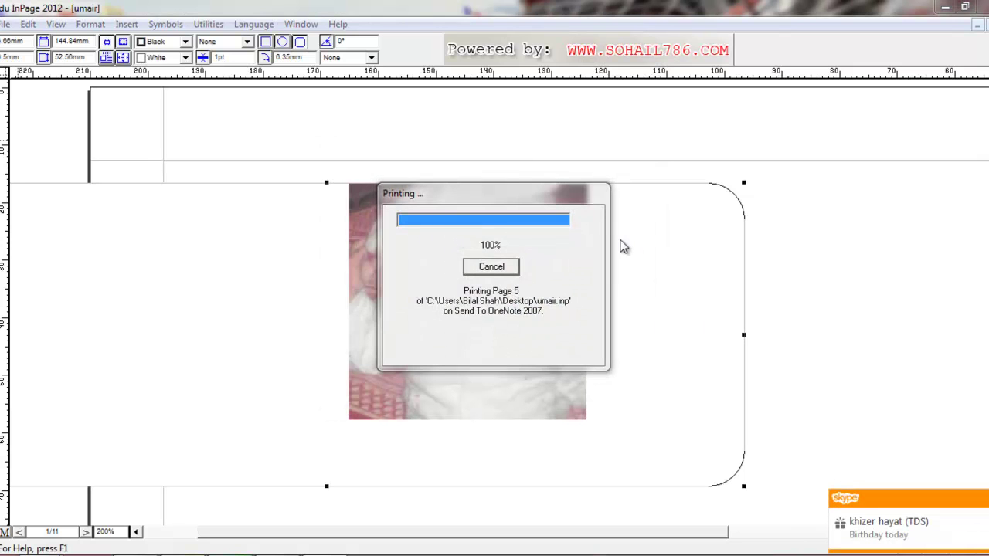
{"action": "left_click", "coordinate": [510, 275]}
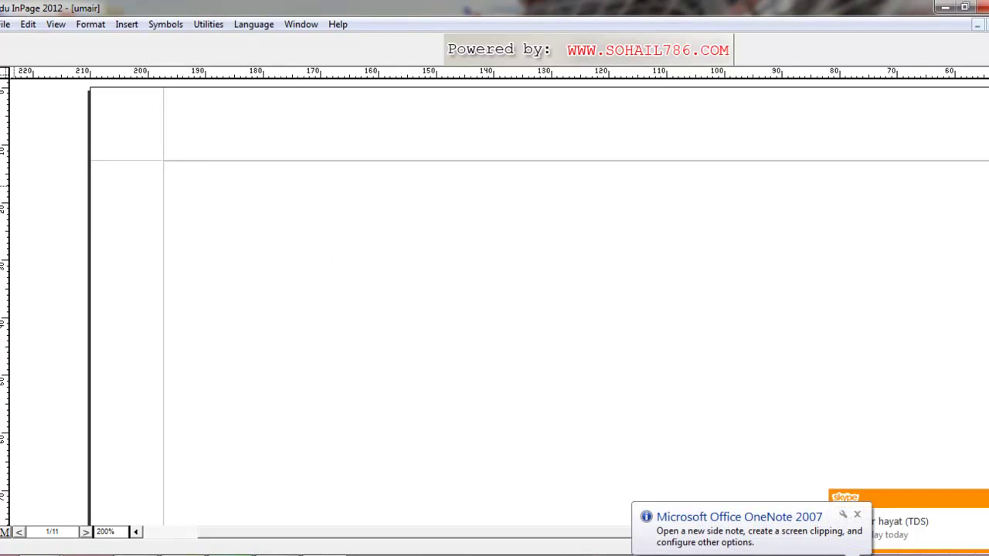
- Dismiss the OneNote printout window and return to the document
{"action": "left_click", "coordinate": [4, 25]}
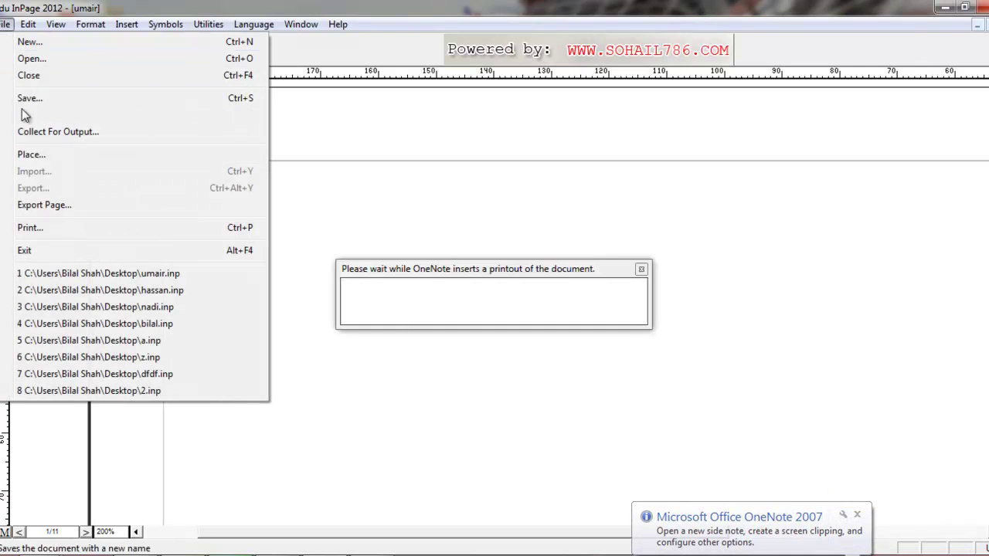
{"action": "left_click", "coordinate": [610, 312]}
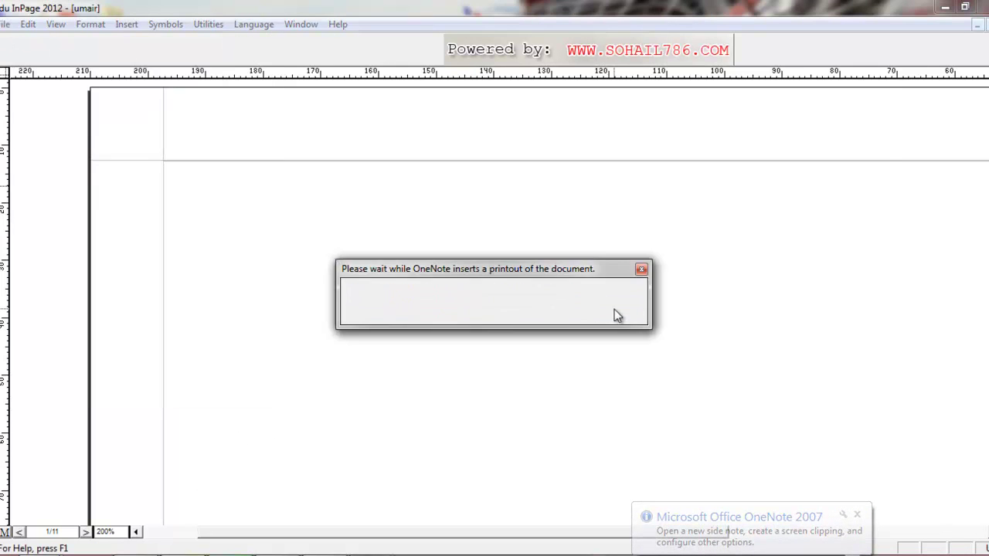
{"action": "left_click", "coordinate": [852, 82]}
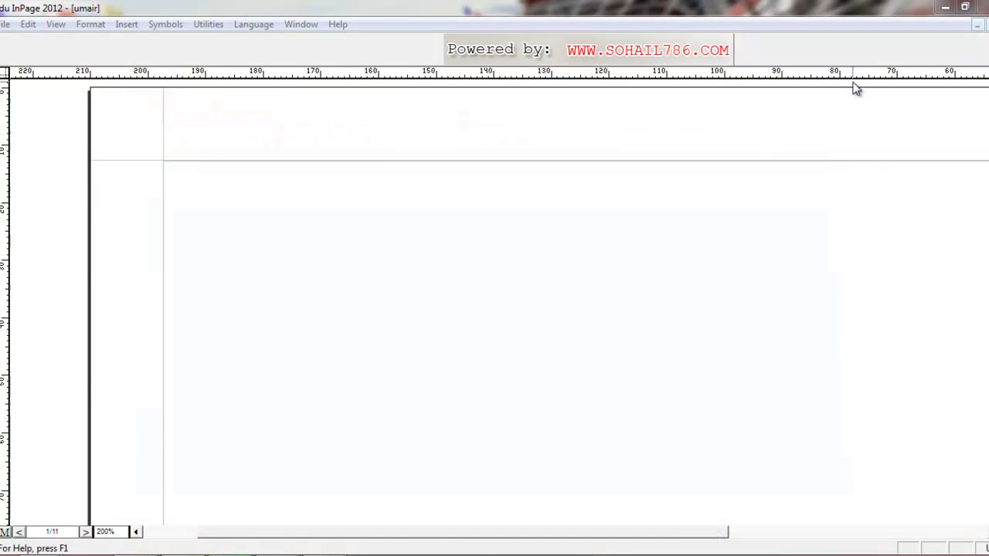
- Close the umair document without saving its changes
{"action": "left_click", "coordinate": [4, 23]}
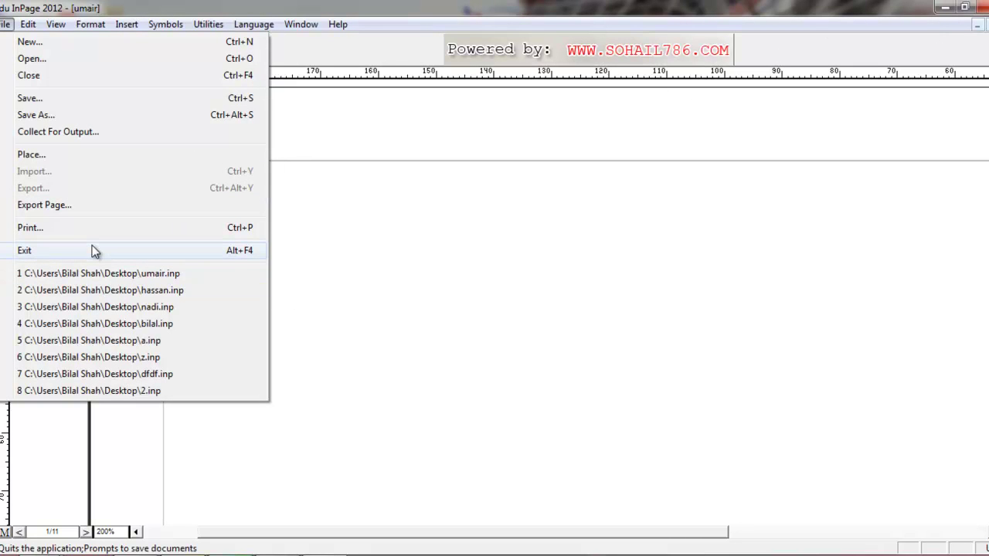
{"action": "left_click", "coordinate": [28, 75]}
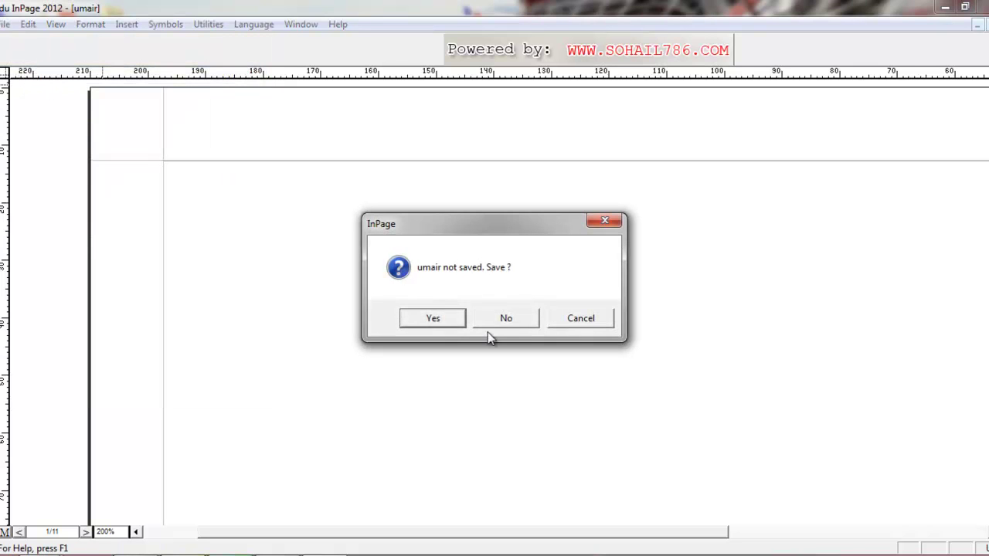
{"action": "left_click", "coordinate": [509, 319]}
- Create a new one-page A4 portrait document with the default settings, and exit the application
{"action": "left_click", "coordinate": [2, 24]}
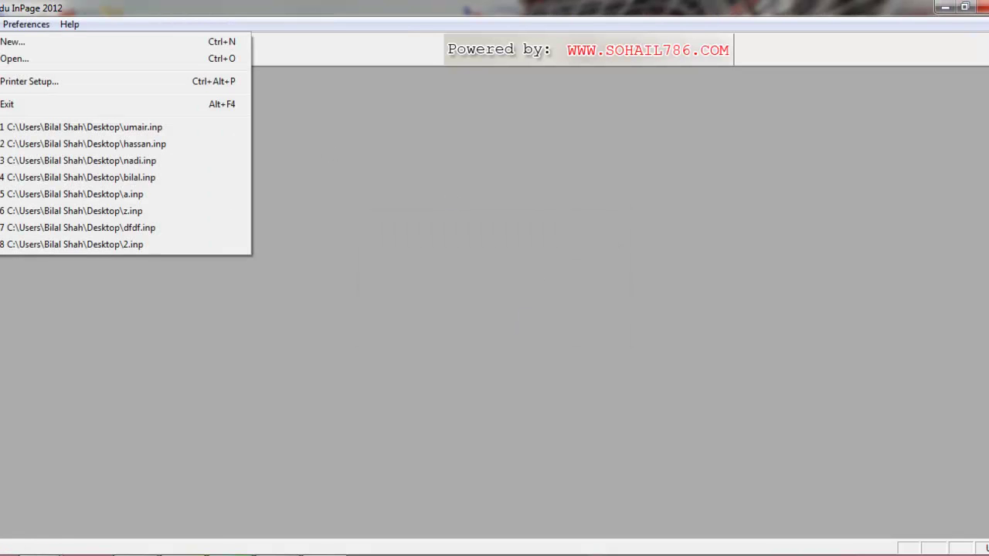
{"action": "left_click", "coordinate": [16, 41]}
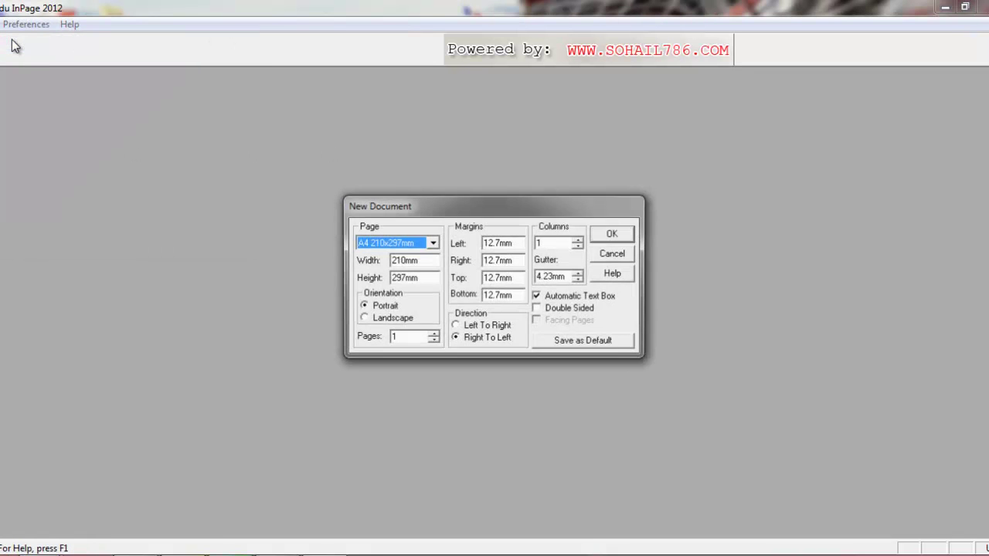
{"action": "left_click", "coordinate": [609, 238]}
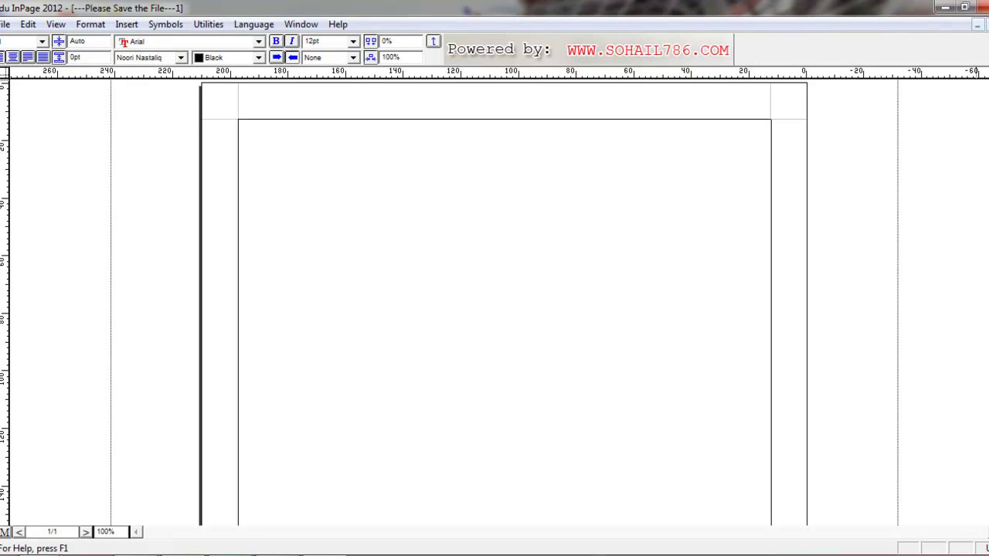
{"action": "left_click", "coordinate": [5, 24]}
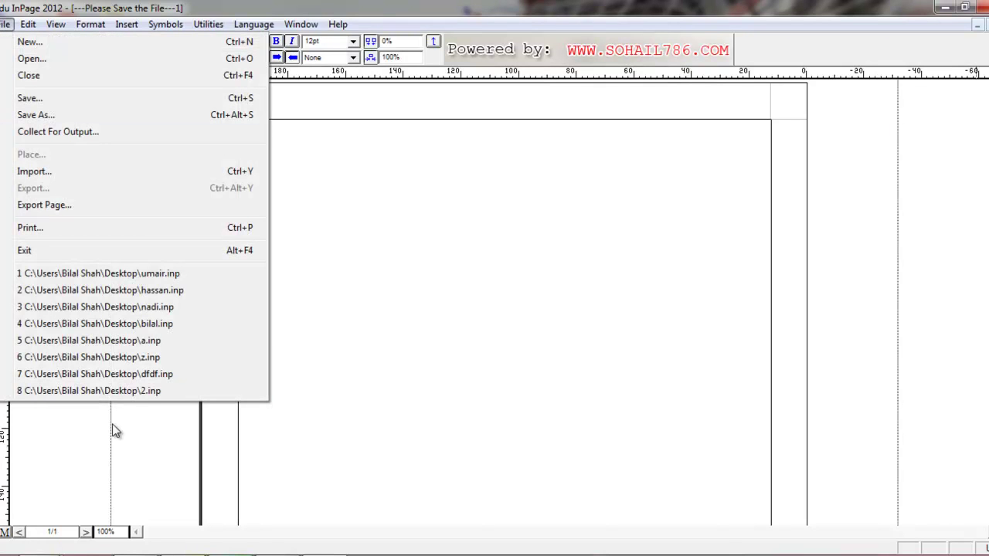
{"action": "left_click", "coordinate": [36, 247]}
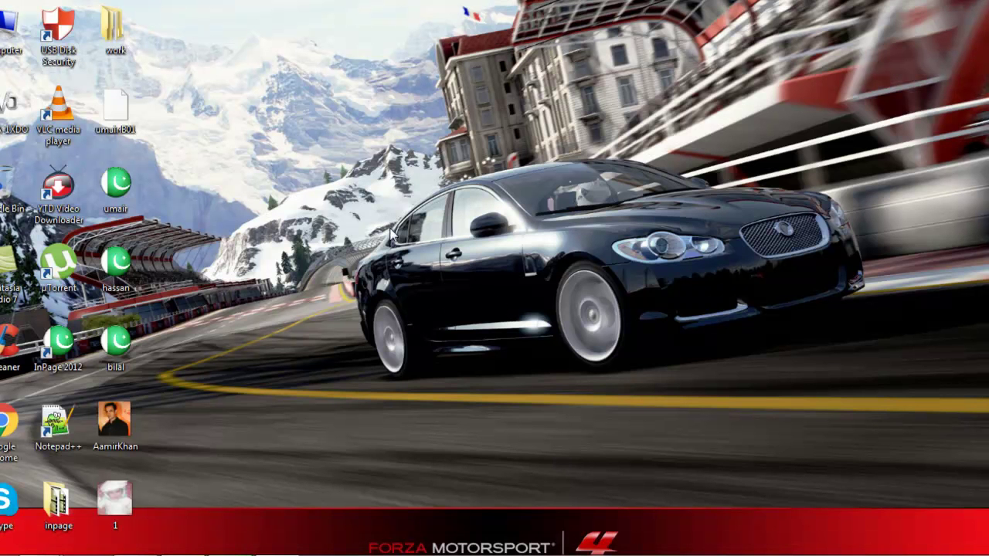